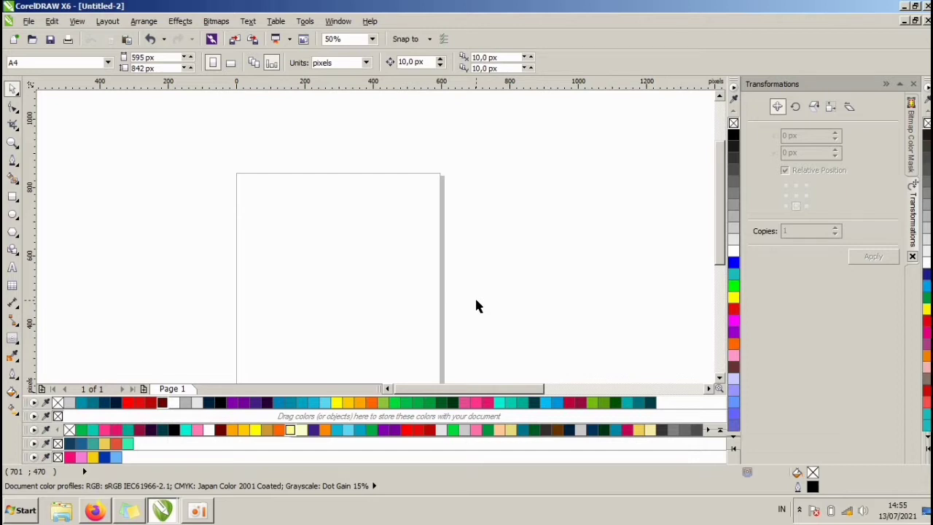
Read the lettering request in the comment screenshot beside the page and delete the screenshot
scroll(379, 241, "down", 2)
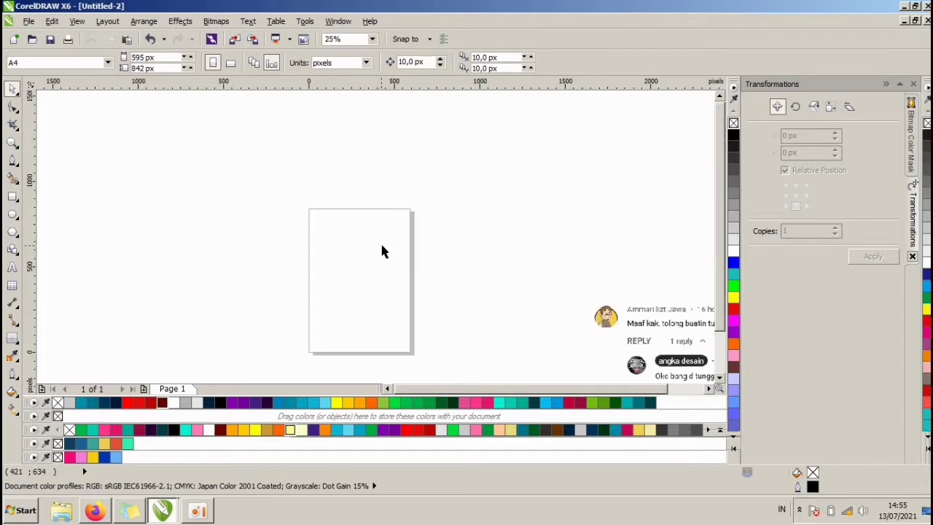
left_click(654, 328)
left_click_drag(654, 328, 452, 257)
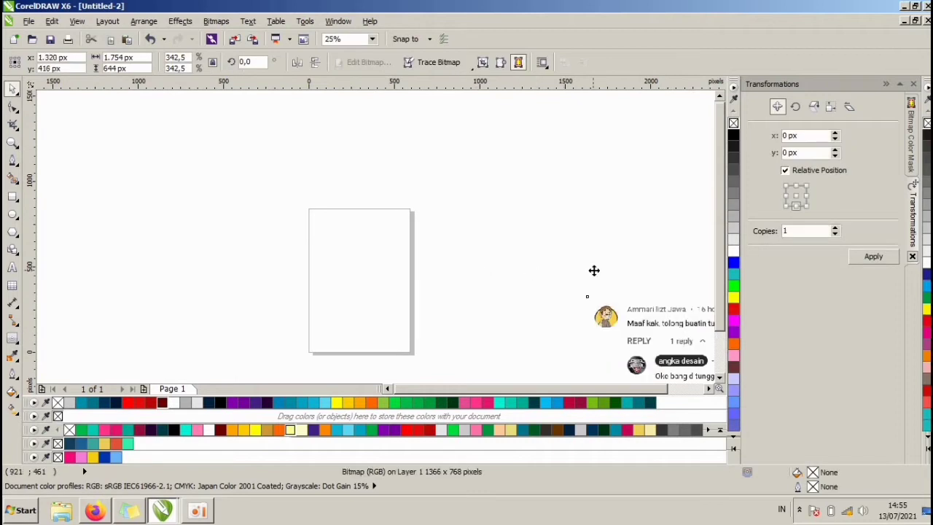
scroll(593, 270, "up", 2)
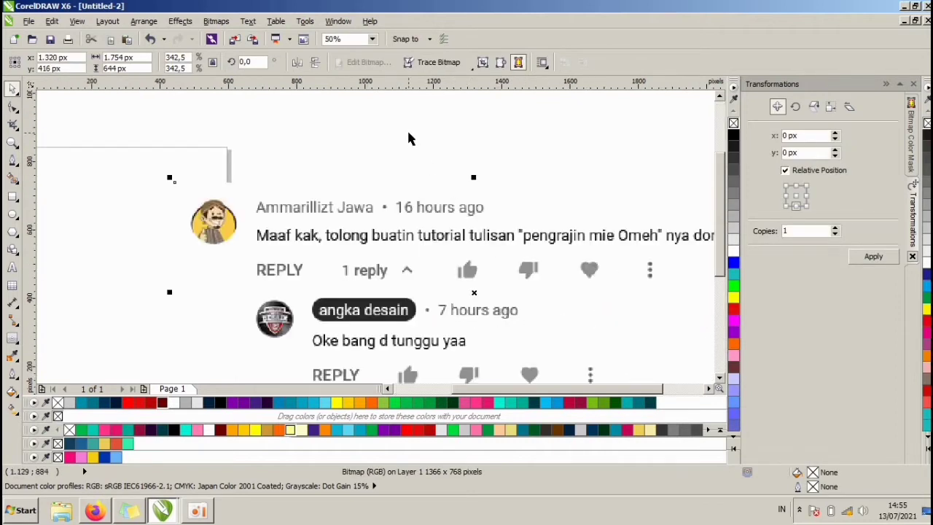
scroll(408, 139, "down", 1)
scroll(438, 156, "up", 1)
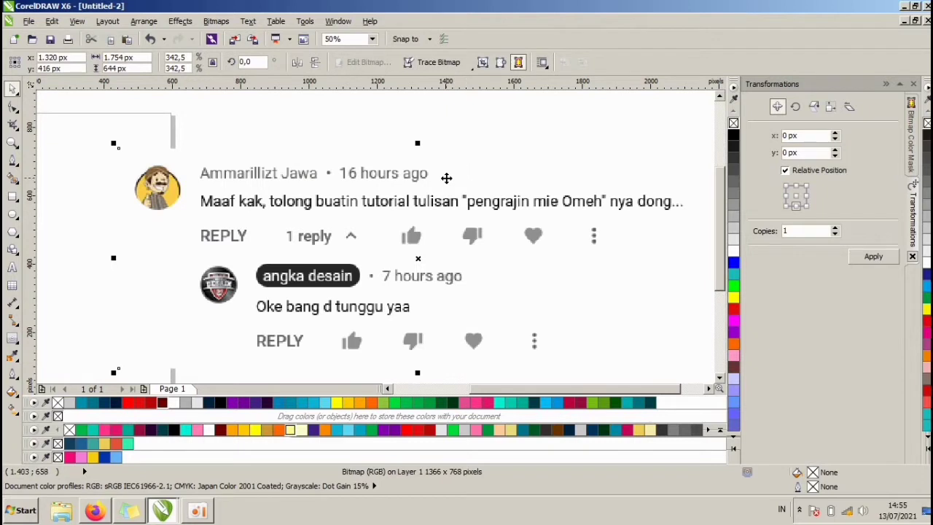
scroll(443, 179, "down", 1)
key("Escape")
left_click(446, 184)
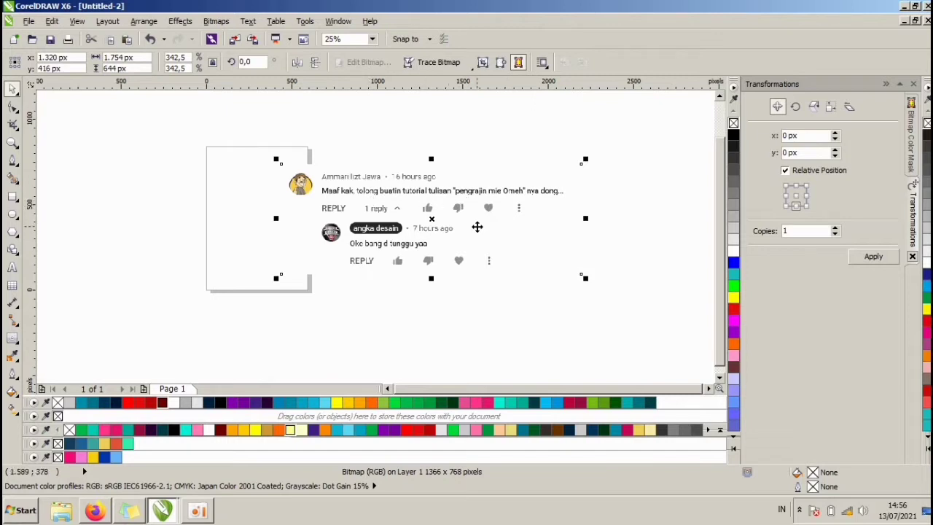
key("Delete")
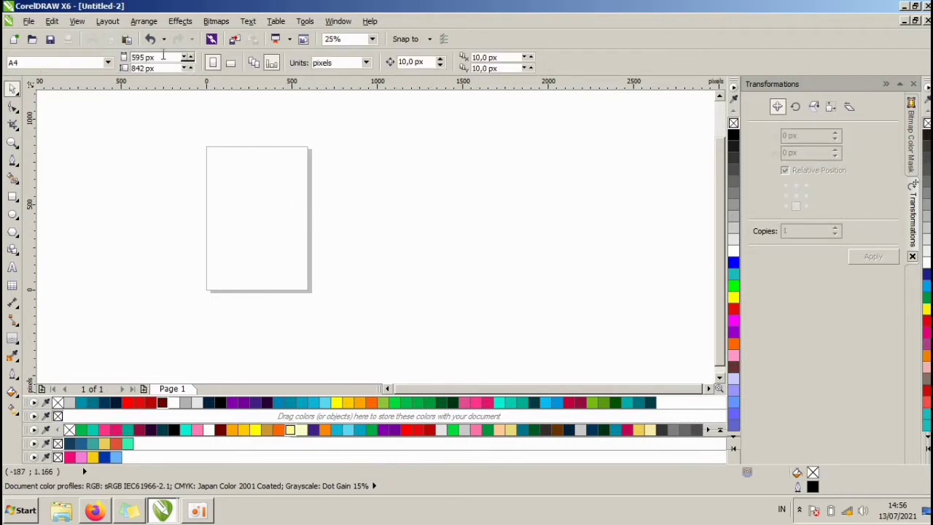
Set the page size to 1000 by 1000 px
left_click(149, 56)
type("1000")
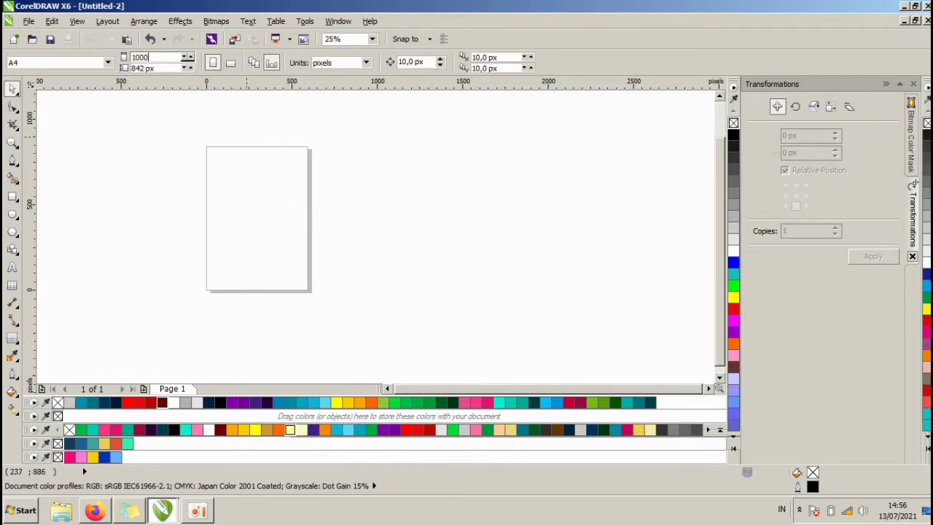
key("Tab")
type("1.")
type("000")
key("Return")
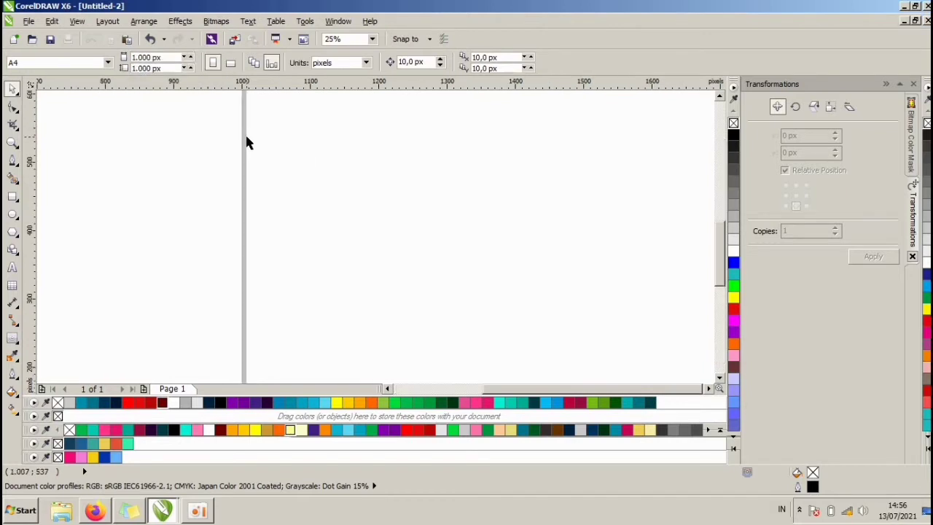
Add a page-sized rectangle, 1.000 by 1.000 px, covering the whole page
scroll(424, 226, "down", 3)
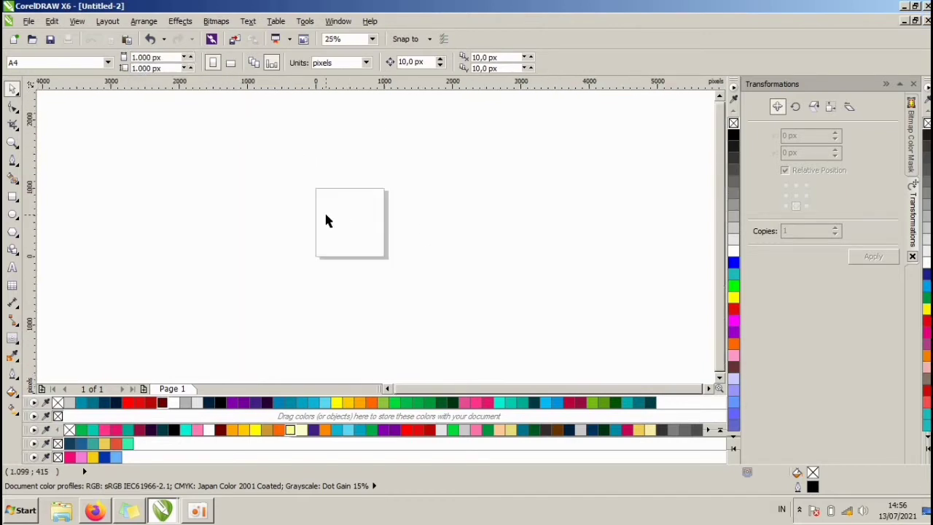
scroll(325, 210, "up", 1)
double_click(13, 196)
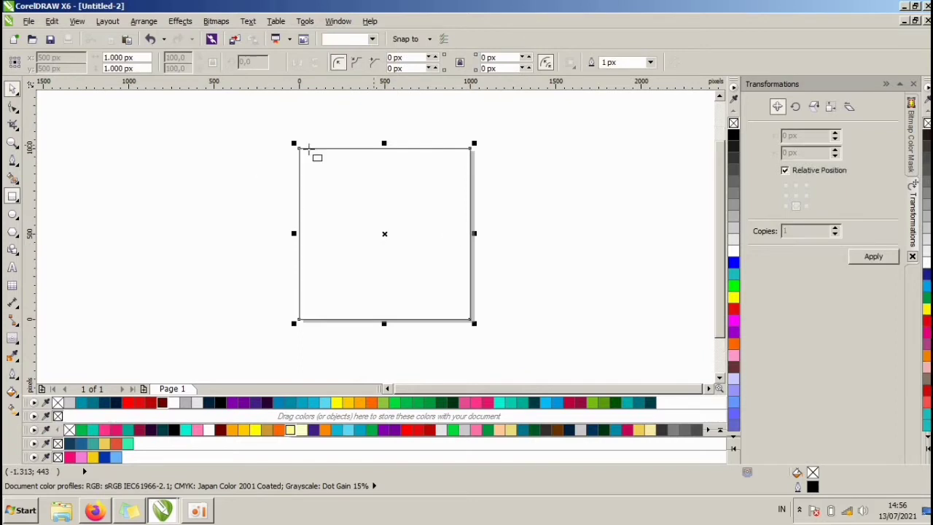
left_click(12, 88)
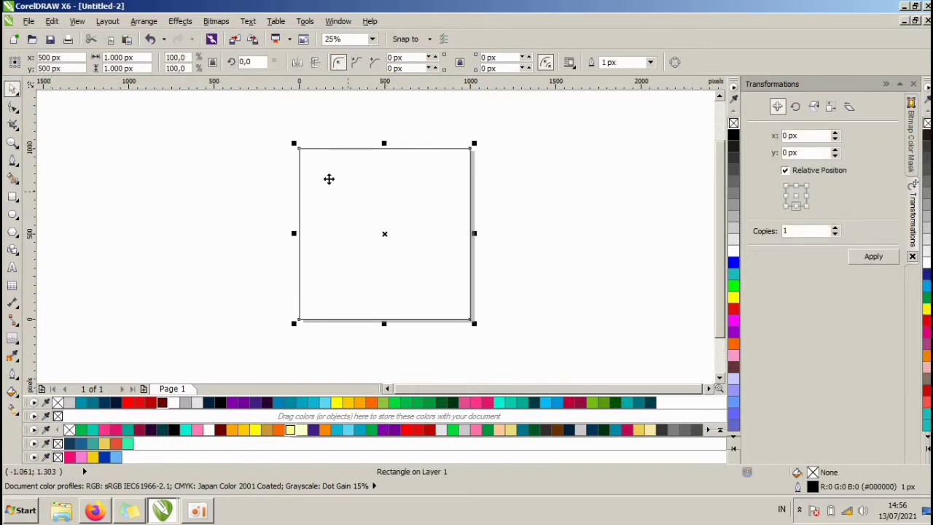
left_click(479, 285)
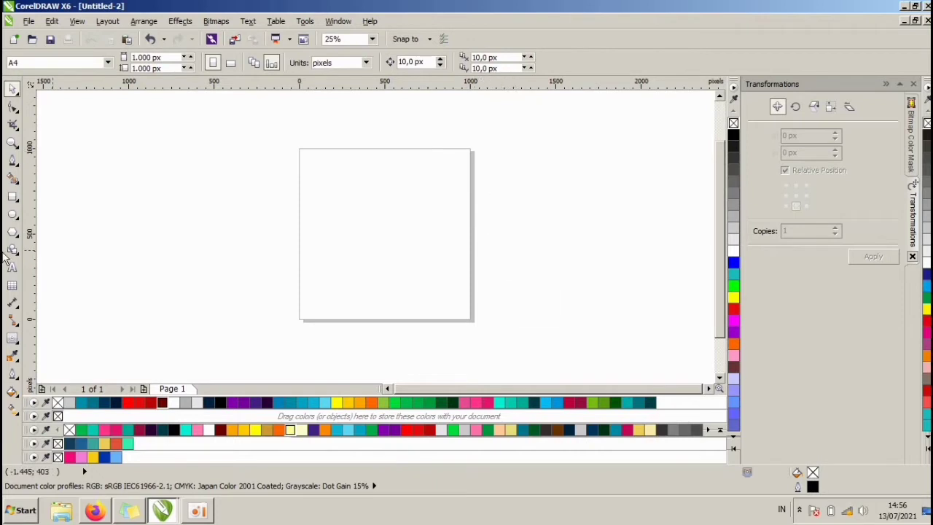
Write "Pengrajin" and "mie Omeh" as two-line Arial artistic text on the page and enlarge it to about 777 px wide
left_click(12, 267)
left_click(356, 218)
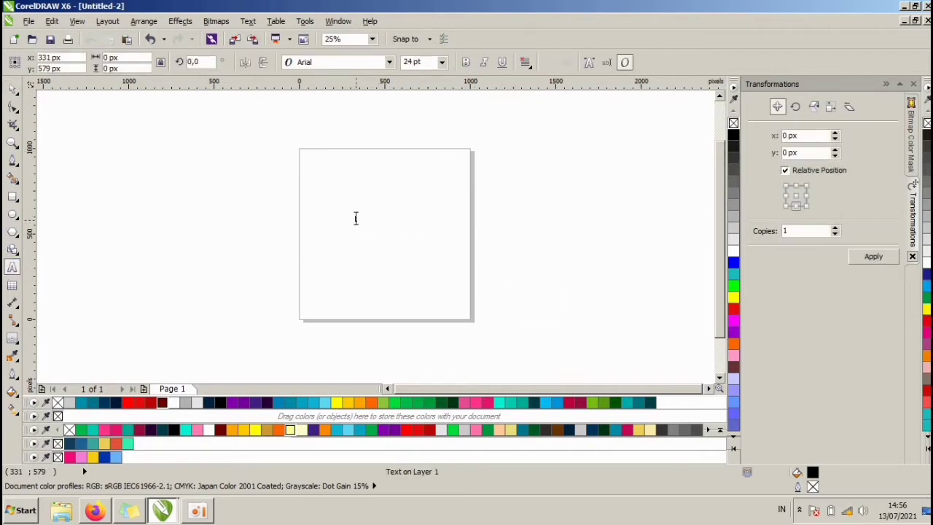
type("st")
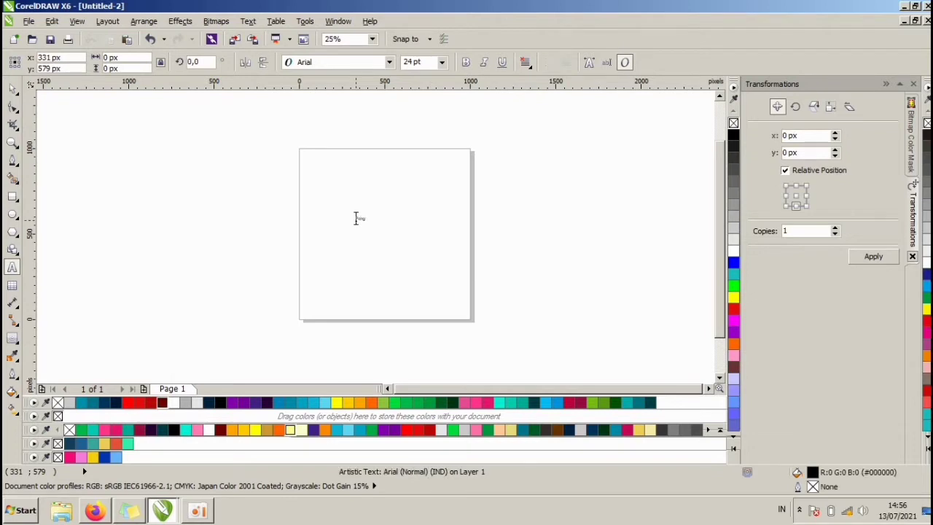
key("Escape")
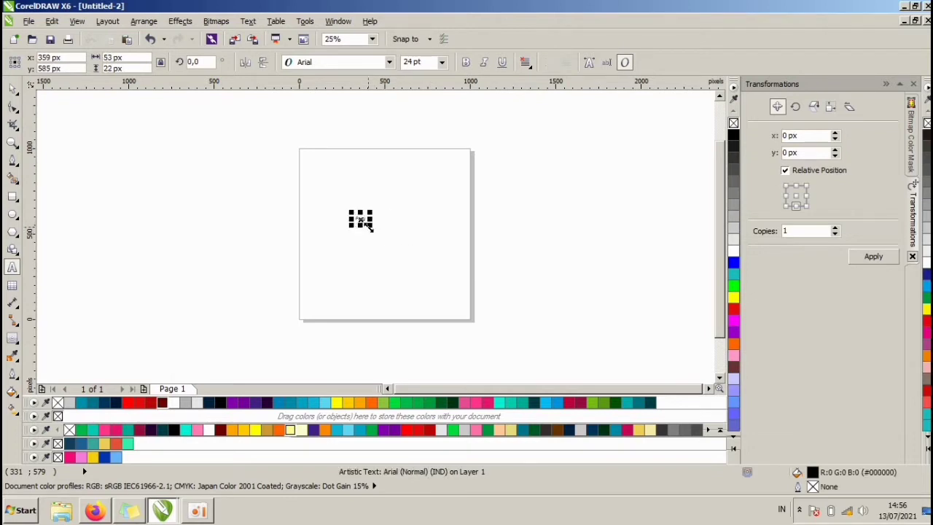
type("ar")
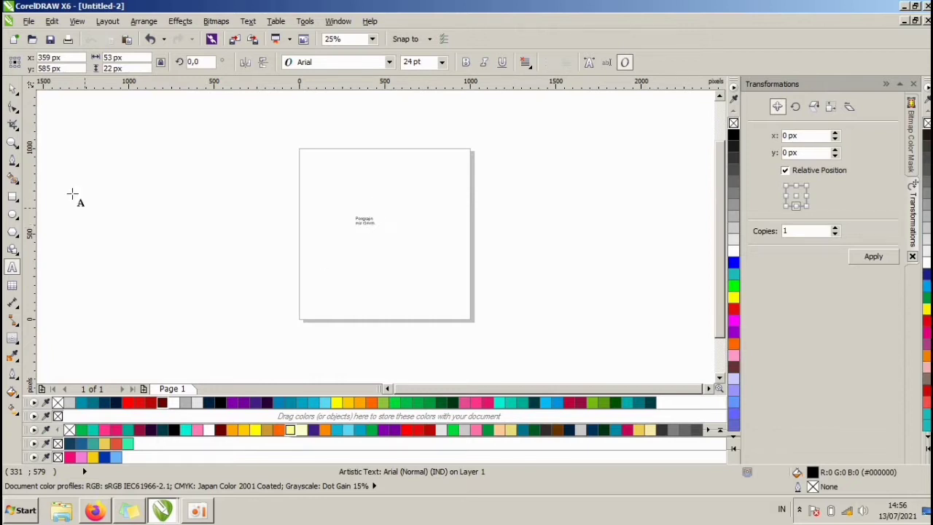
left_click(13, 89)
left_click_drag(380, 212, 437, 175)
Change "mie" to "Mie" in the second line and enlarge the whole text to about 868 px wide
double_click(346, 252)
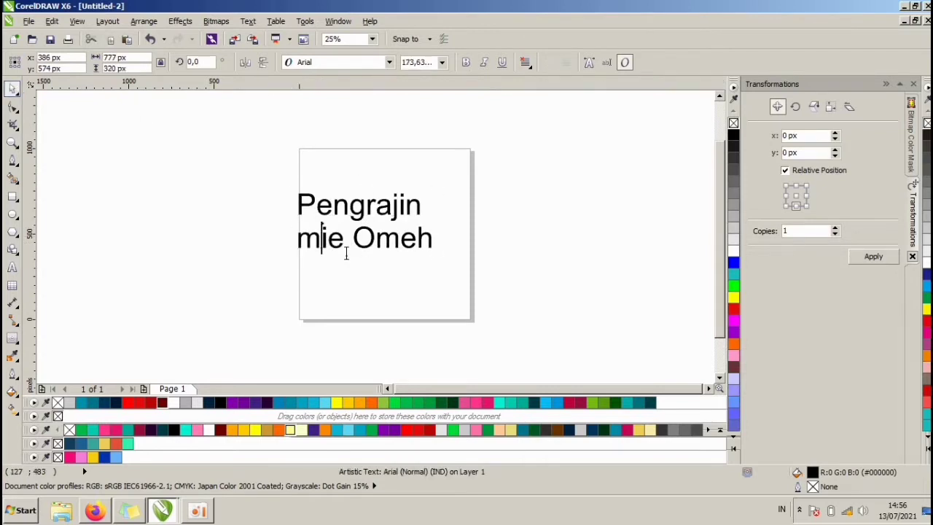
key("BackSpace")
type("M")
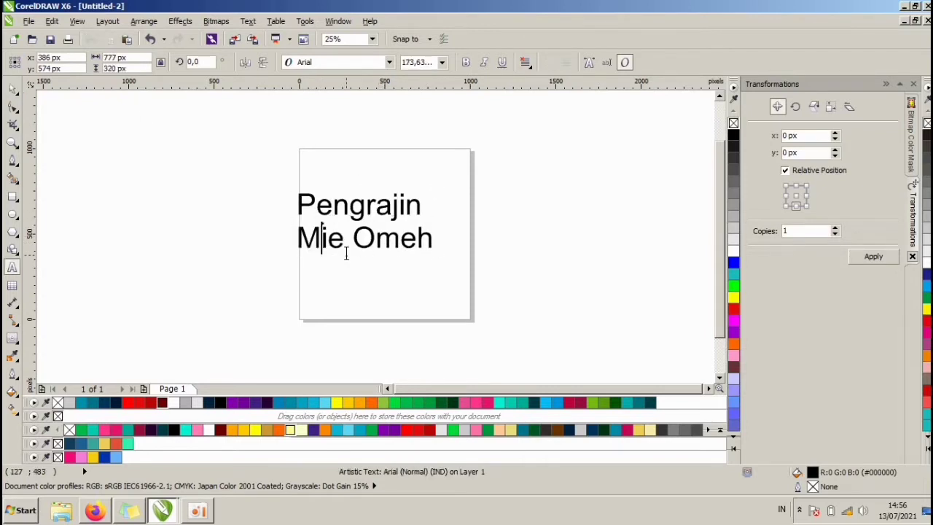
left_click(14, 89)
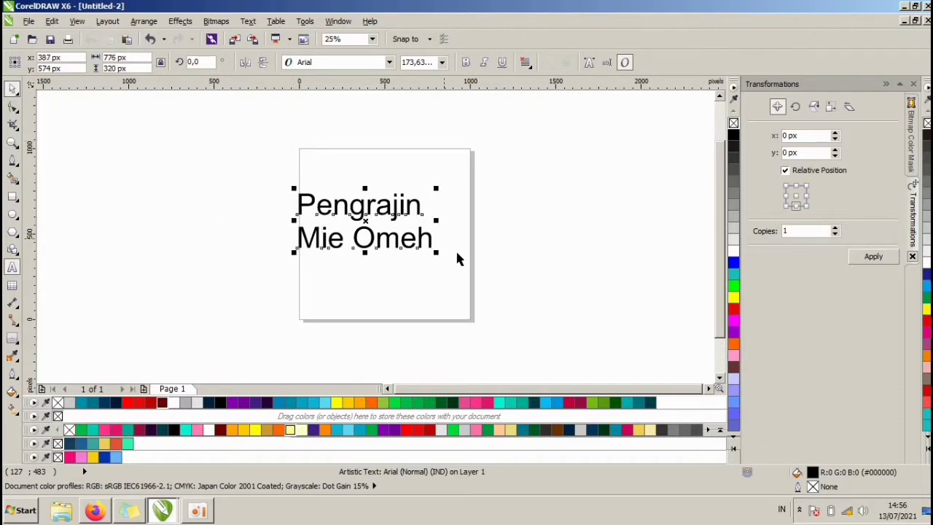
left_click_drag(456, 262, 453, 256)
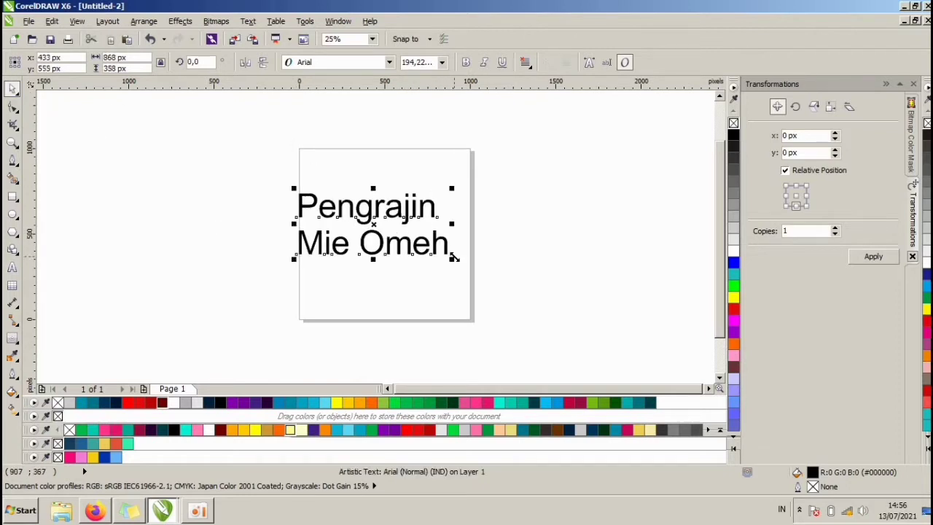
left_click(535, 268)
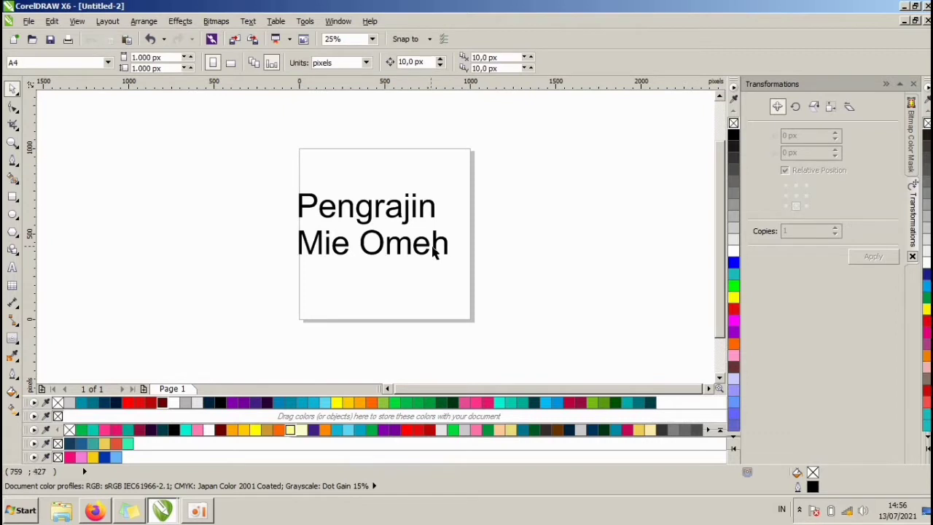
Break the two-line text apart into separate lines and scale "Pengrajin" down above "Mie Omeh"
left_click(350, 232)
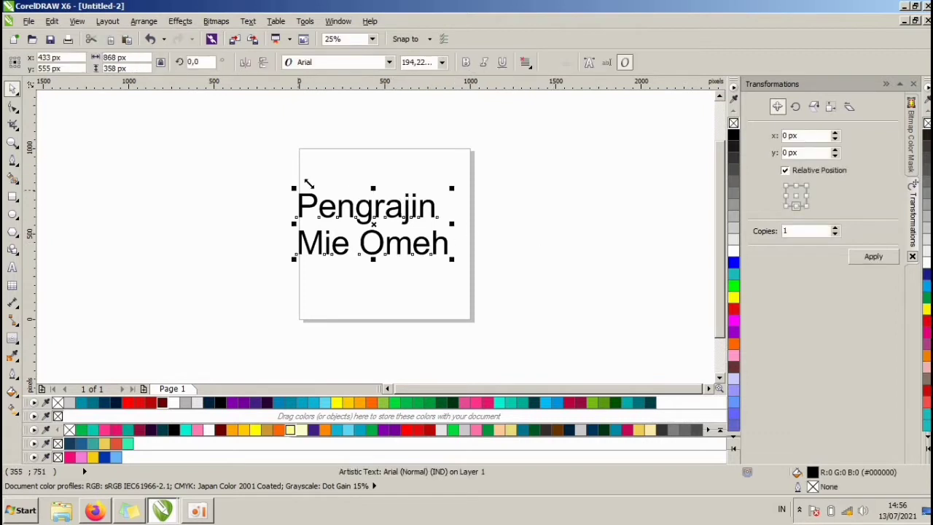
left_click(376, 275)
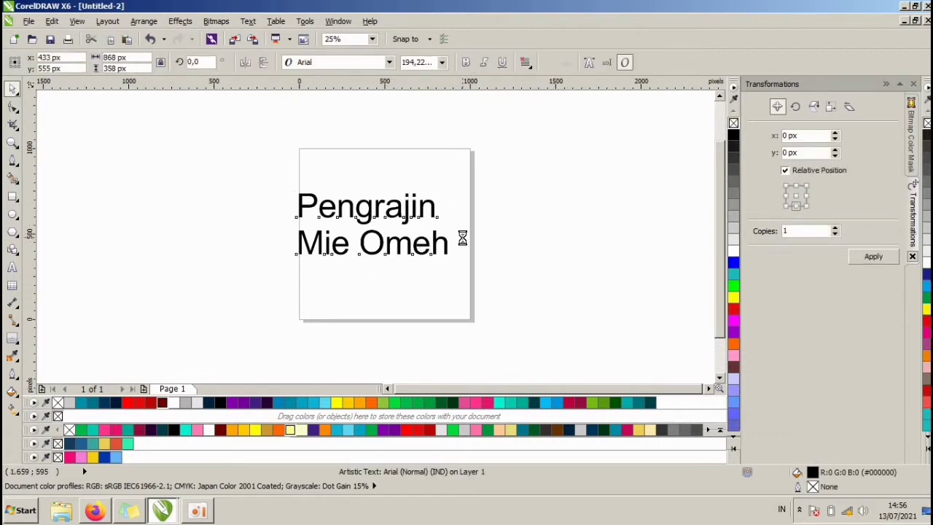
left_click(432, 211)
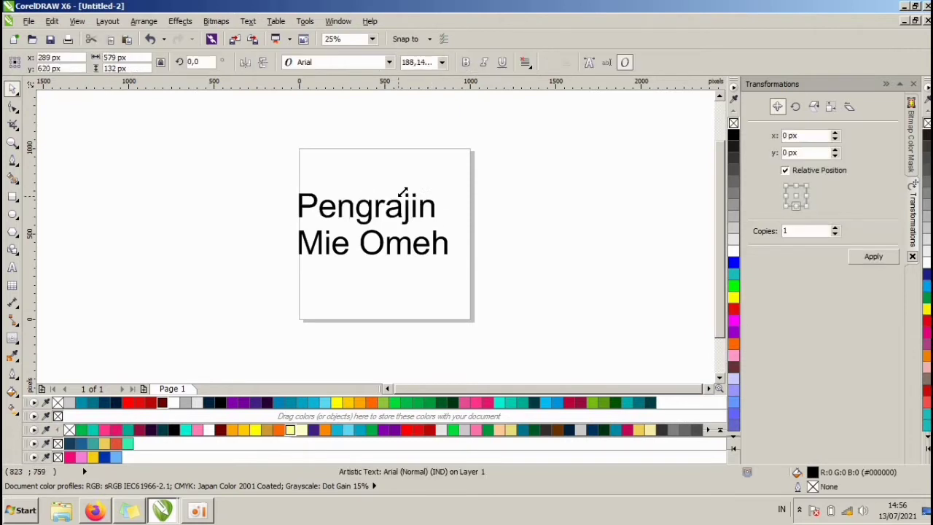
mouse_move(402, 191)
left_mouse_down()
mouse_move(391, 192)
mouse_move(380, 215)
mouse_move(413, 200)
left_mouse_up()
Set the font of both text lines, "Pengrajin" and "Mie Omeh", to Bubble Mint
left_click(389, 243, "shift")
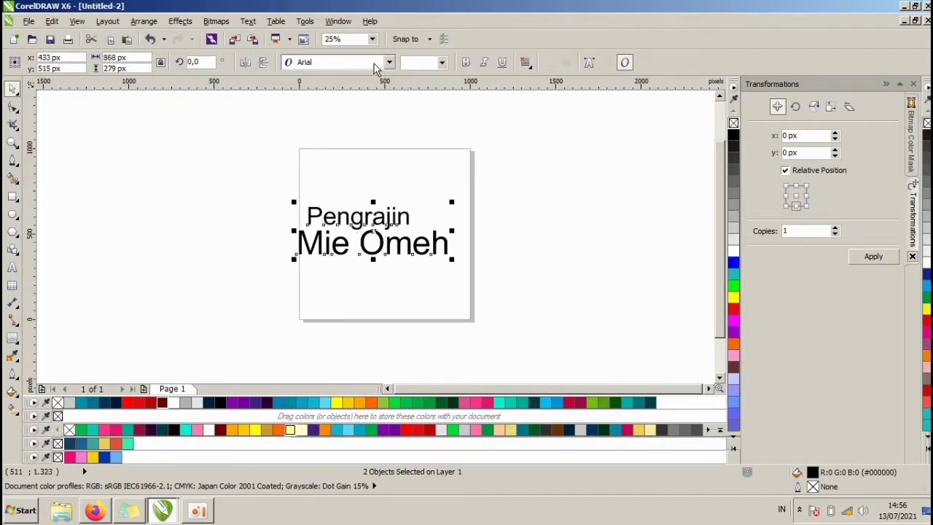
left_click(379, 62)
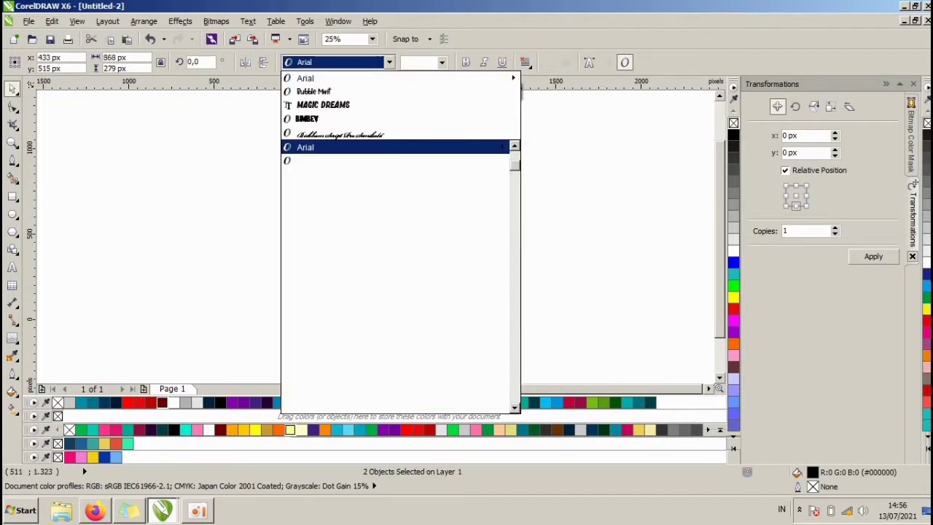
left_click(350, 92)
left_click(426, 171)
left_click(375, 219)
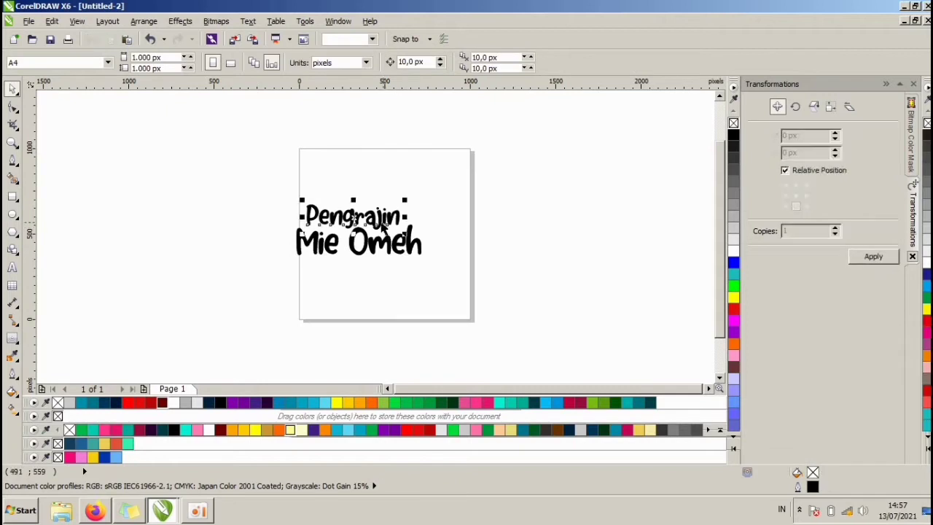
scroll(378, 222, "up", 1)
left_click(331, 62)
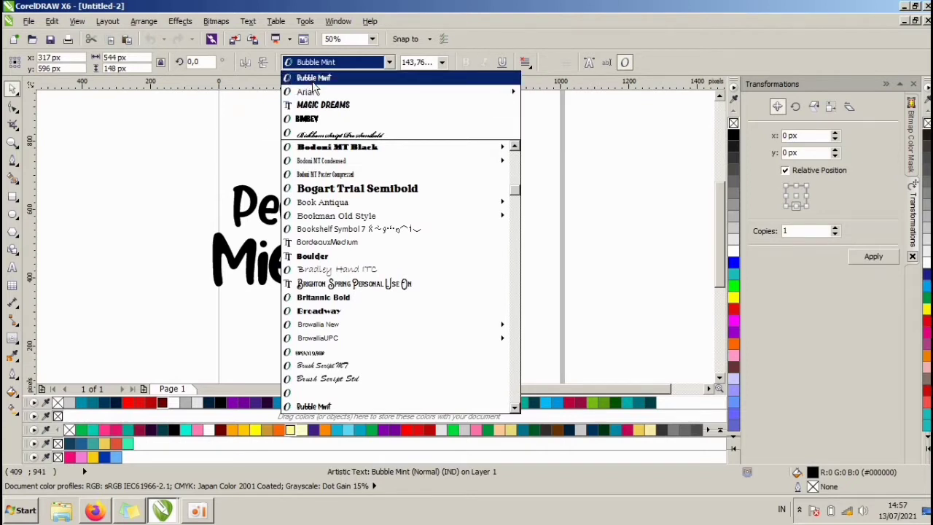
left_click(245, 136)
Move "Pengrajin" closer above "Mie Omeh" and shrink it to about 531 px wide
left_click(354, 215)
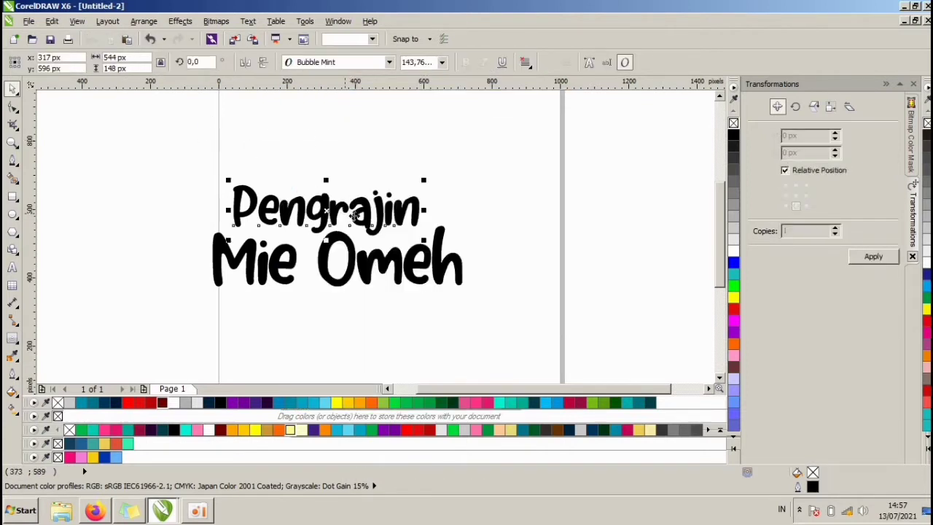
left_click_drag(365, 222, 357, 225)
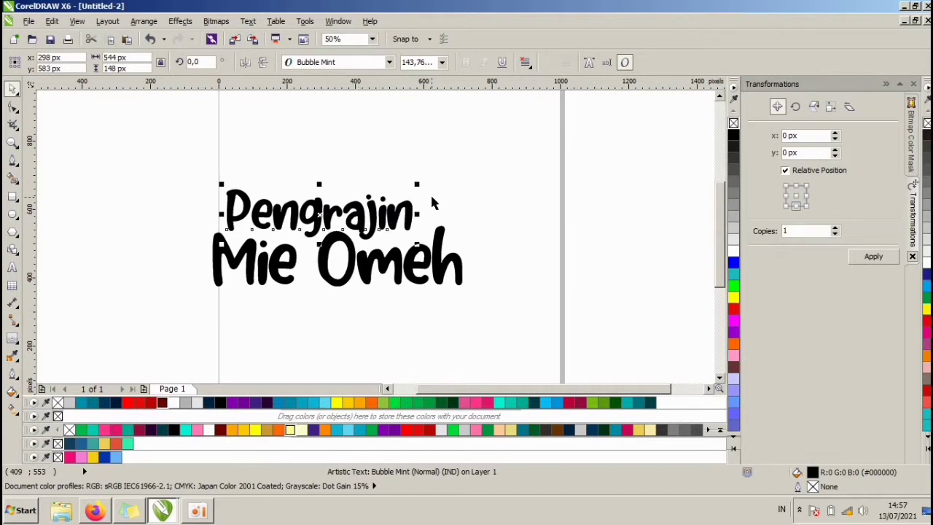
left_click_drag(416, 187, 413, 185)
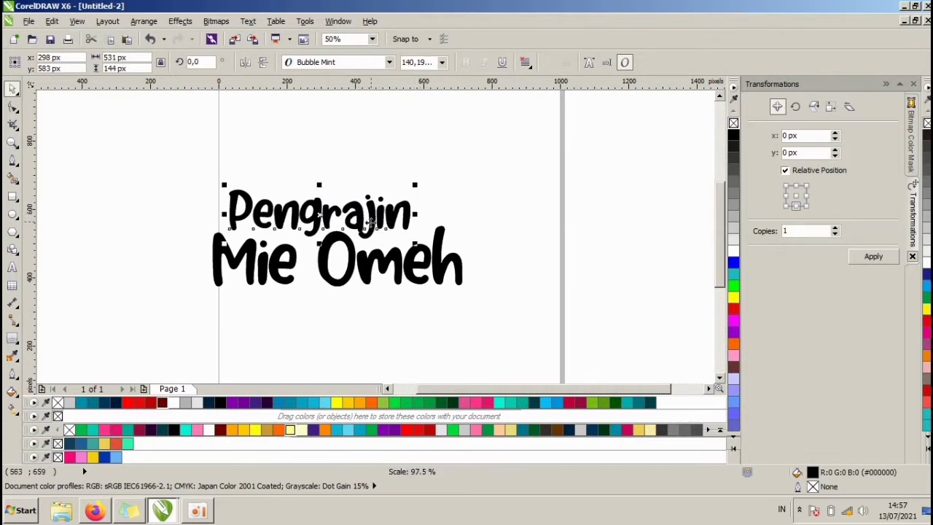
scroll(373, 221, "up", 1)
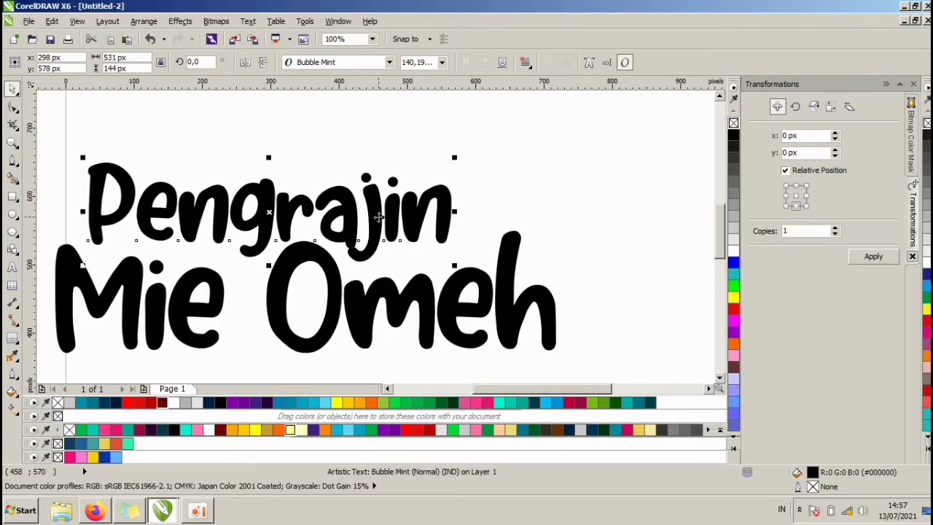
scroll(376, 218, "down", 1)
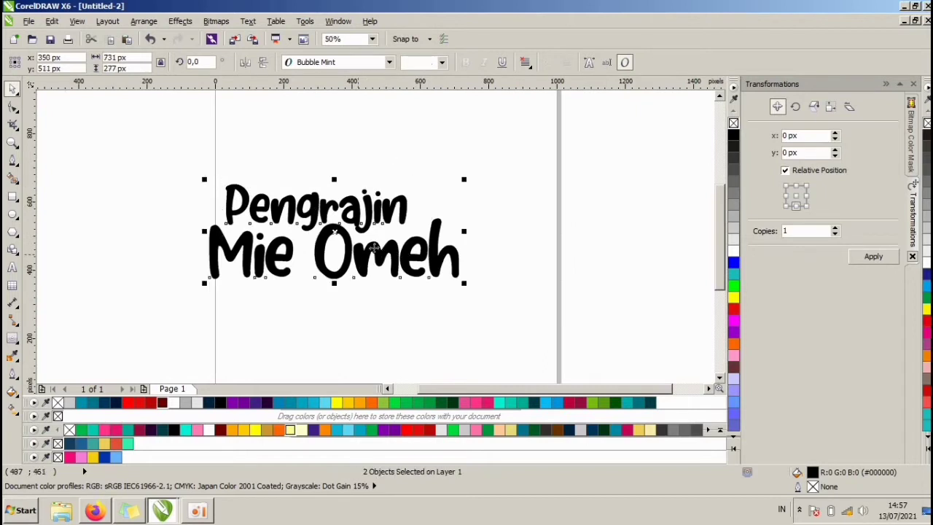
Fill "Pengrajin" and "Mie Omeh" with yellow (#FFFF00) and give both a dark red (#6E0000) outline
left_click(503, 225)
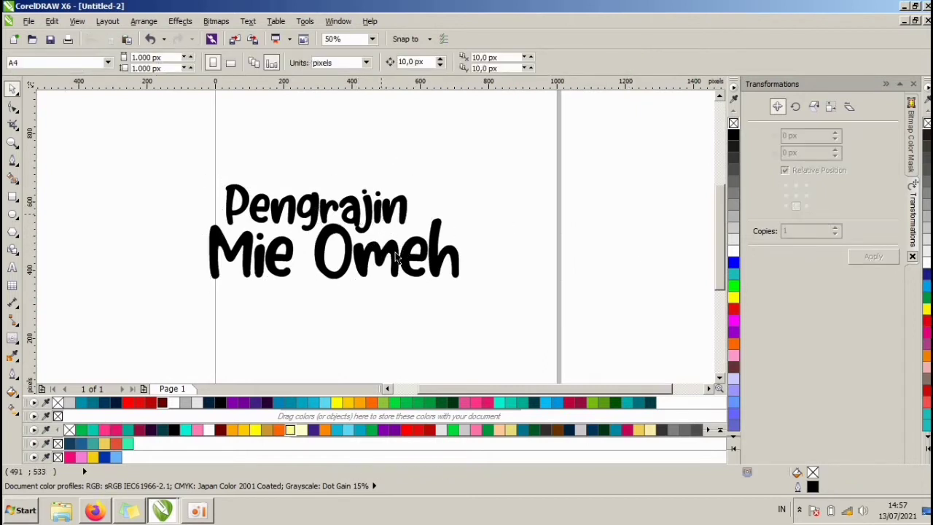
left_click(409, 210)
left_click(411, 240, "shift")
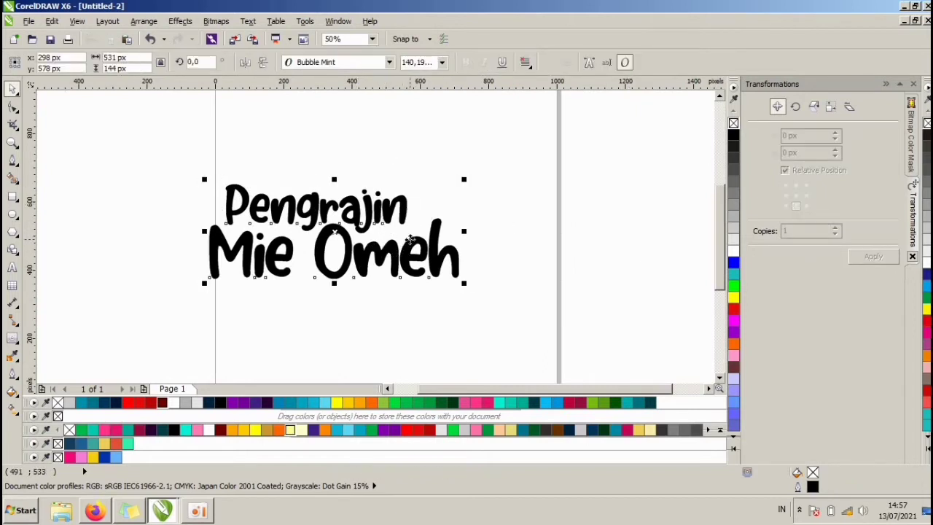
left_click(733, 298)
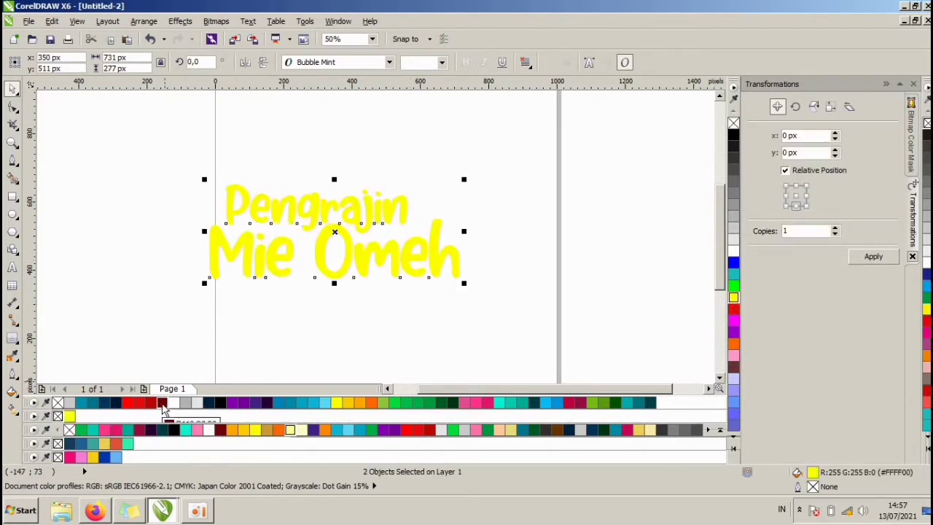
right_click(163, 405)
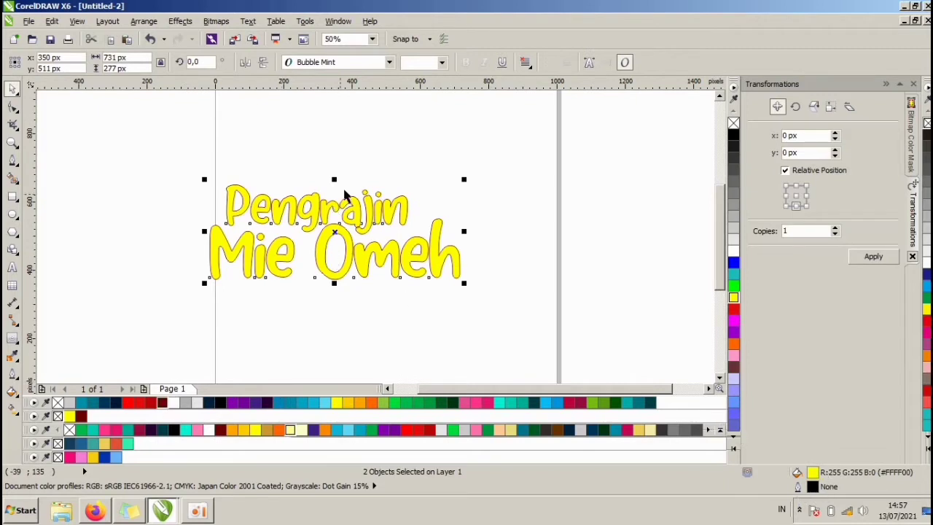
Set the outline of both text lines to 25 px, behind fill, scaling with the image, with rounded corners and round line caps
double_click(817, 490)
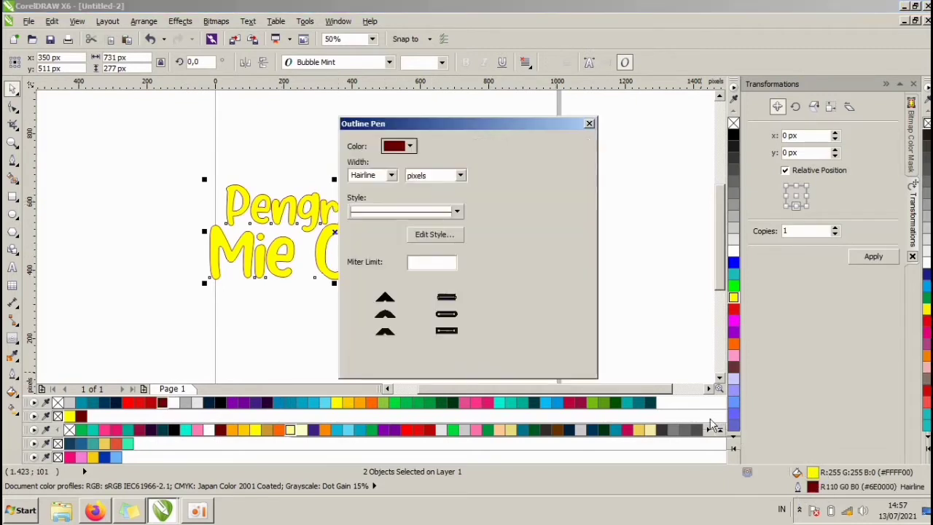
left_click(389, 174)
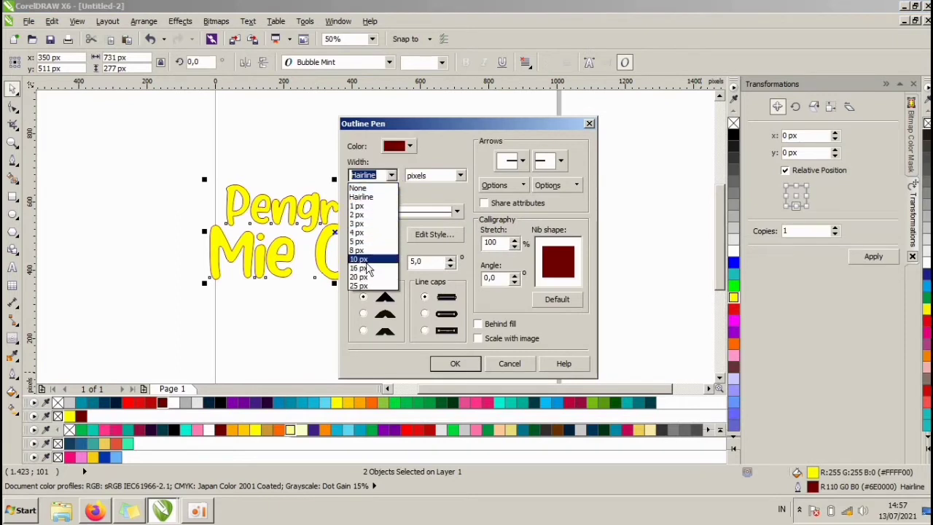
left_click(361, 285)
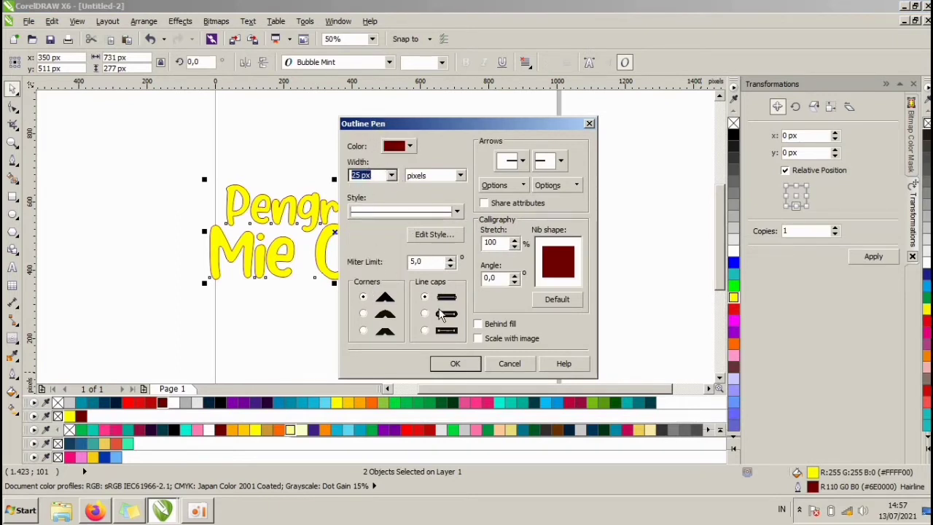
left_click(492, 323)
left_click(491, 338)
left_click(425, 313)
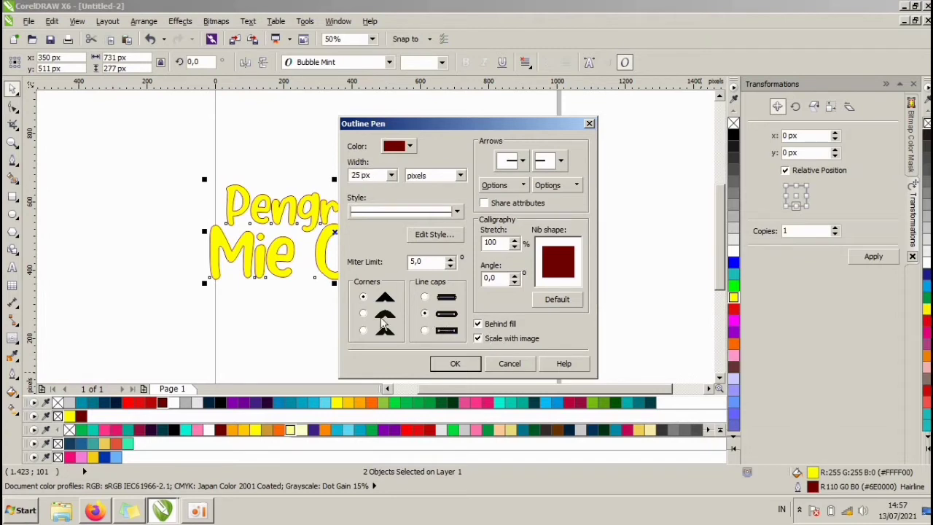
left_click(363, 314)
left_click(446, 363)
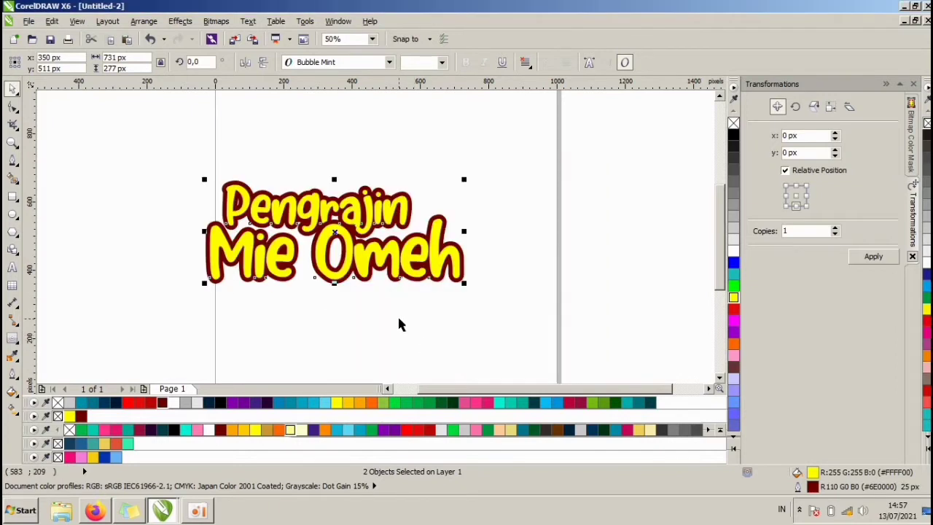
Shift "Pengrajin" about 5 px down and nudge "Mie Omeh" slightly down and to the right
left_click(400, 321)
left_click(391, 212)
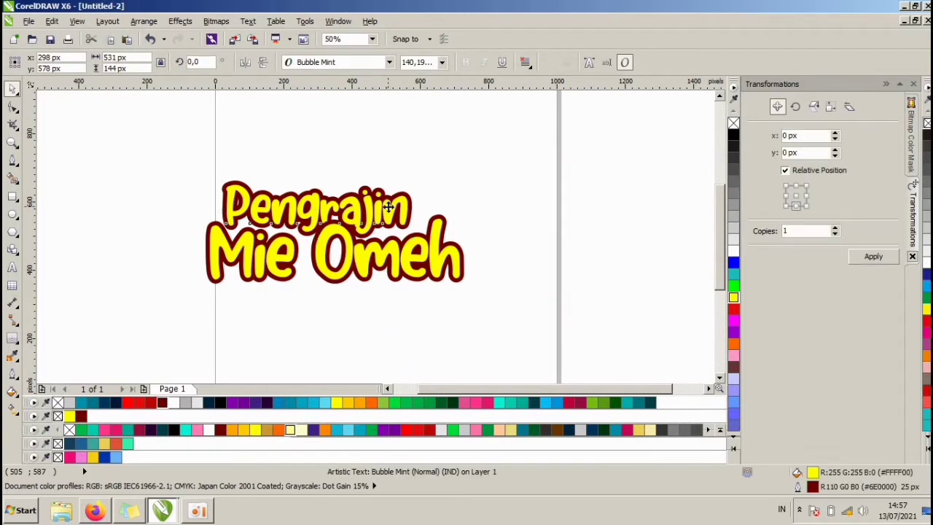
left_click_drag(388, 207, 388, 209)
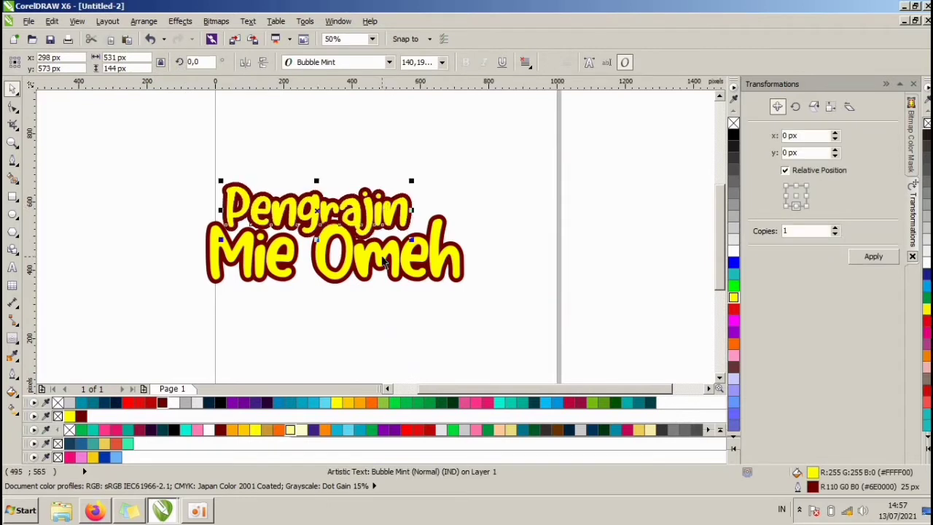
left_click_drag(383, 257, 384, 260)
Change the fill of "Pengrajin" to white (#FFFFFF)
left_click(376, 206)
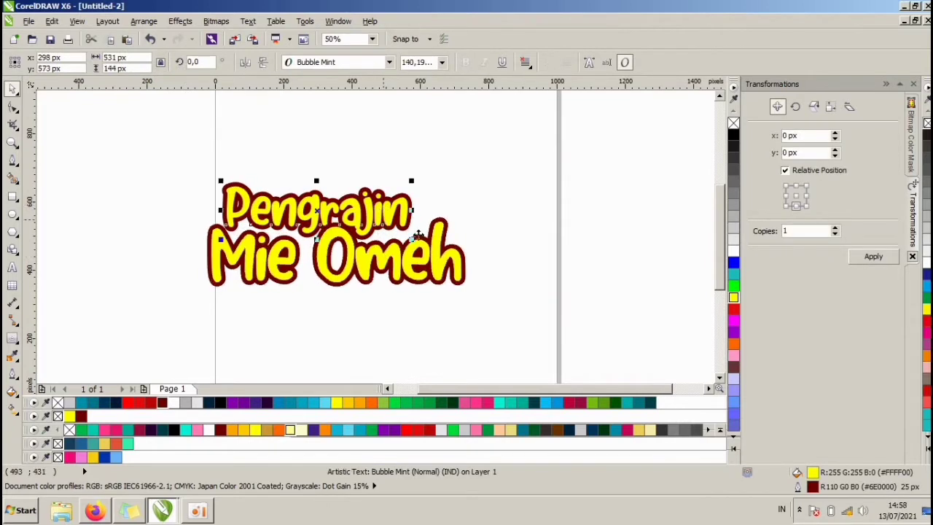
left_click(733, 251)
left_click(487, 204)
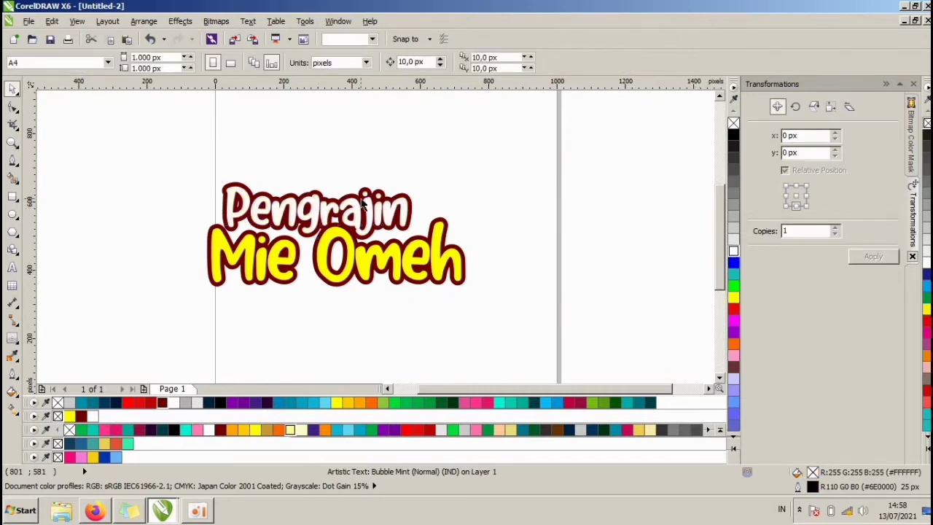
Fine-tune the spacing by placing "Mie Omeh" at about x 359, y 447 px and "Pengrajin" at about x 293, y 568 px
left_click(362, 204)
scroll(357, 206, "up", 1)
left_click(346, 271)
left_click_drag(330, 252, 333, 261)
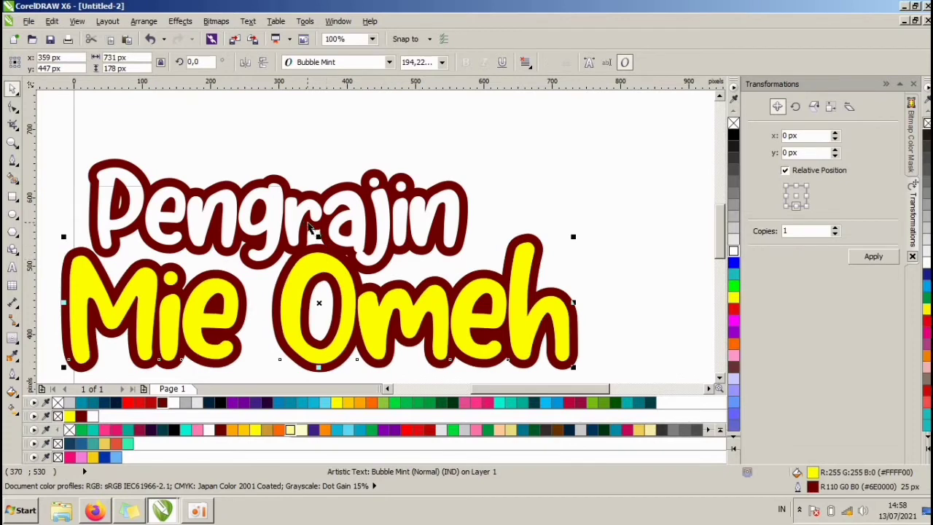
left_click(295, 208)
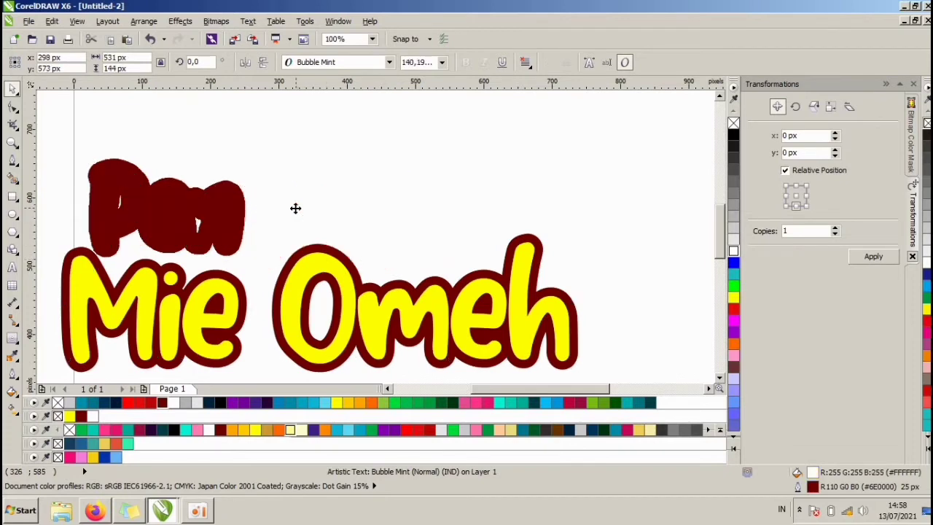
left_click_drag(295, 208, 294, 212)
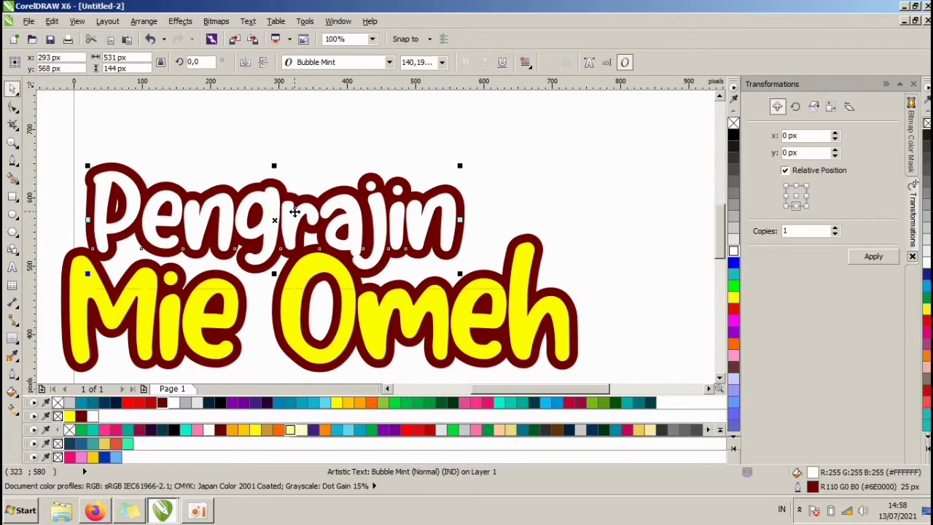
left_click(302, 147)
left_click(313, 198)
left_click(355, 293, "shift")
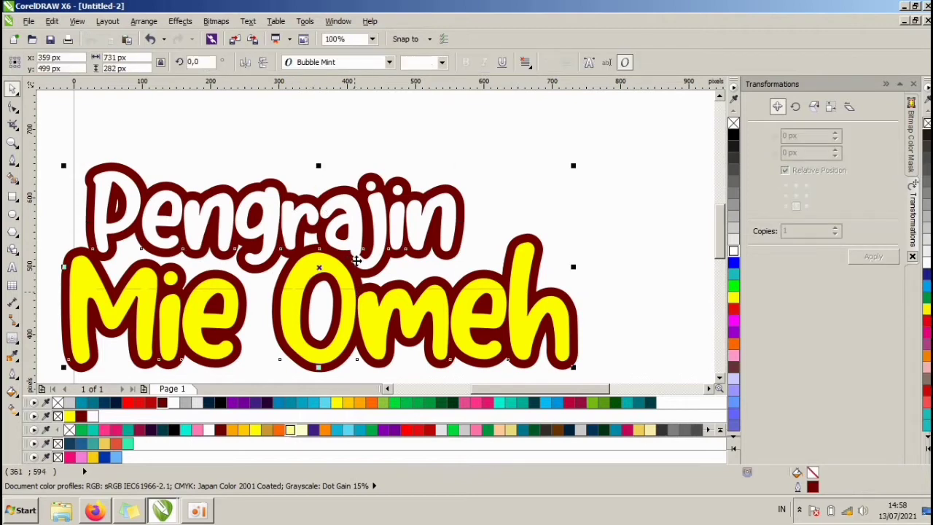
key("ctrl+g")
scroll(375, 206, "down", 1)
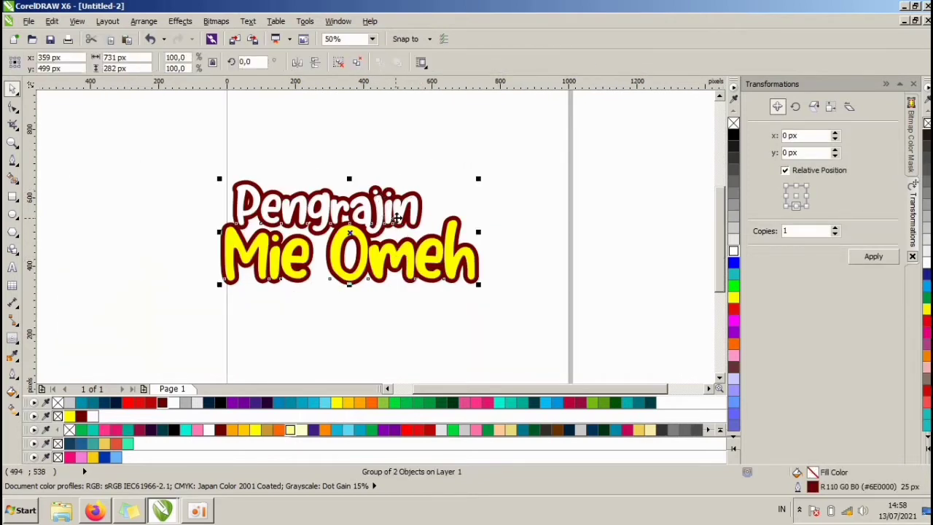
key("ctrl+u")
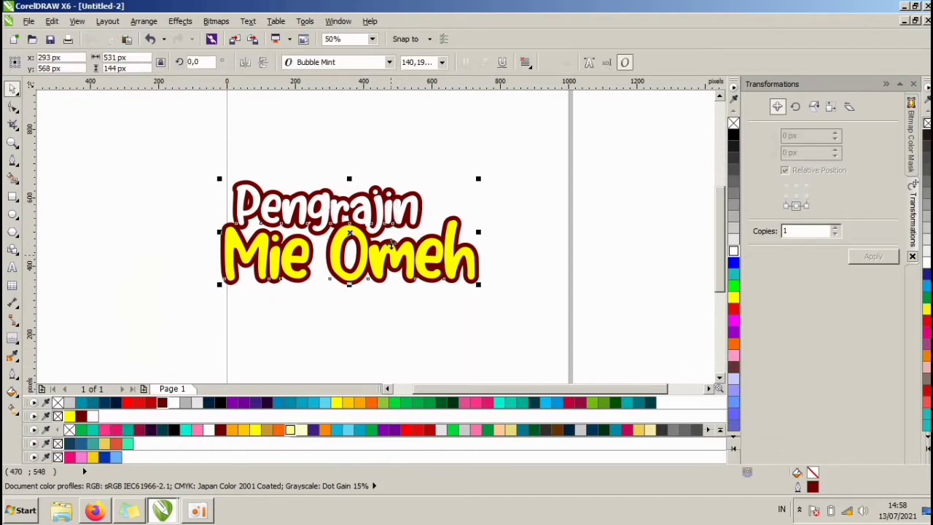
Convert the outlines of both text lines to objects and weld the two dark red outline shapes into one
left_click(349, 210)
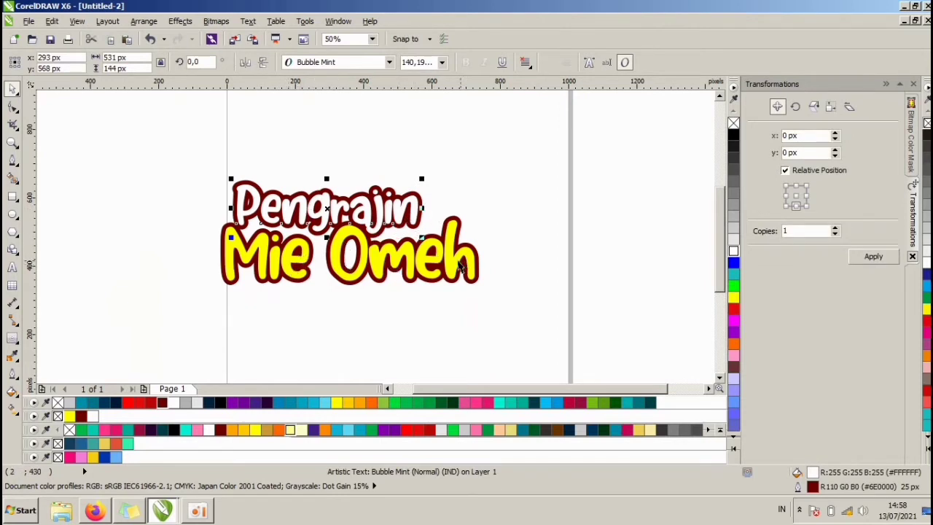
left_click(394, 259, "shift")
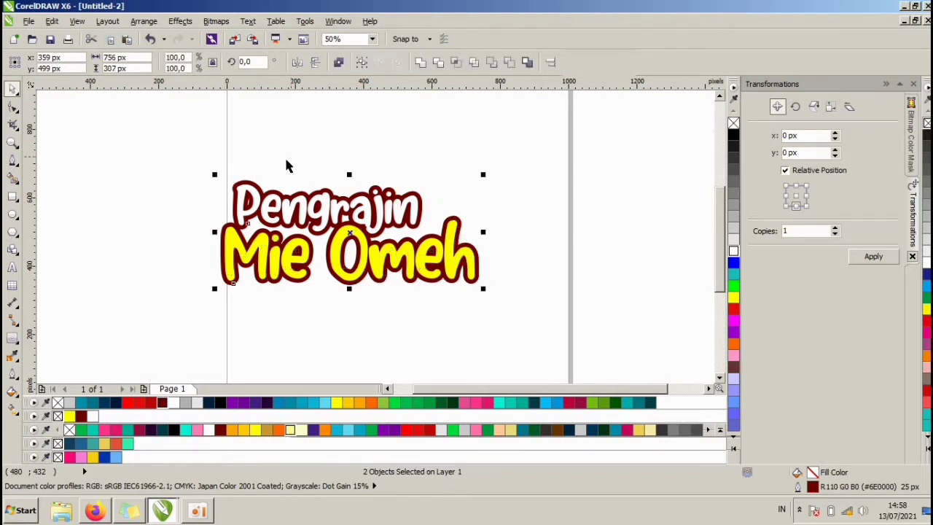
left_click(280, 217)
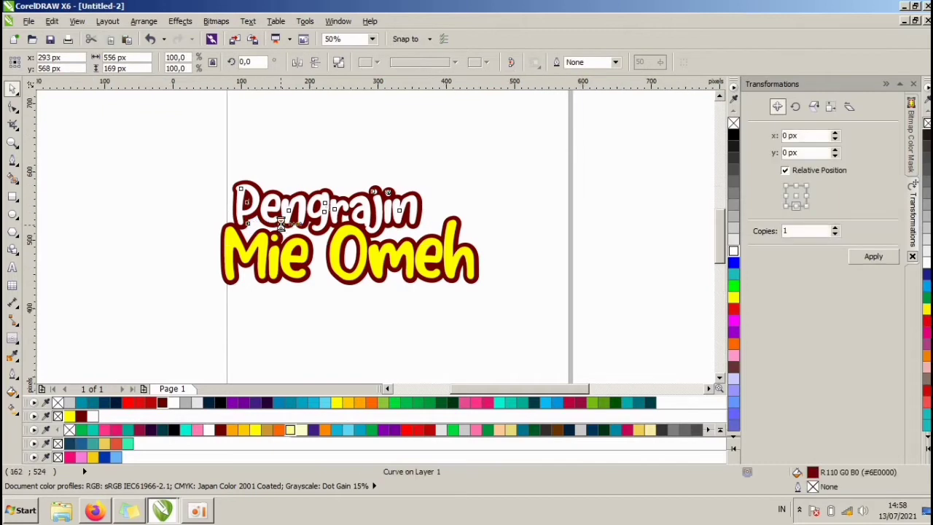
scroll(281, 223, "up", 2)
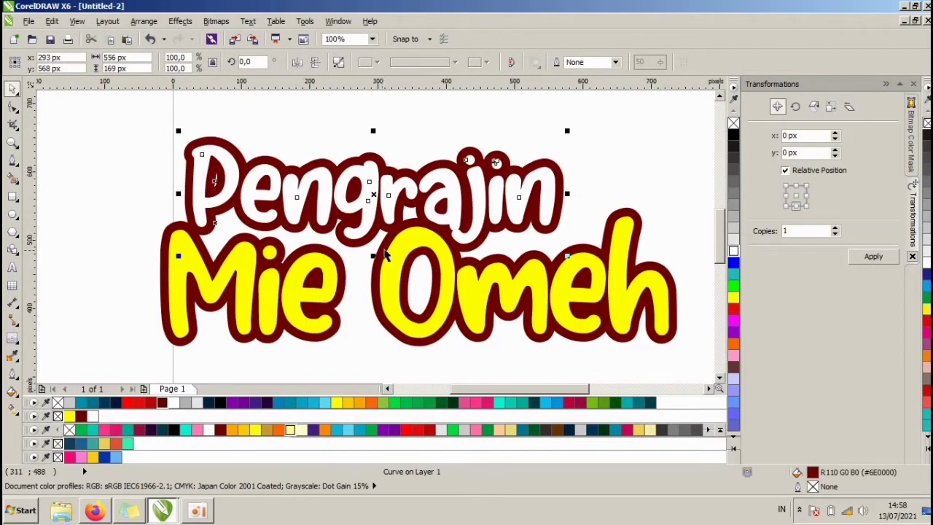
left_click(382, 257, "shift")
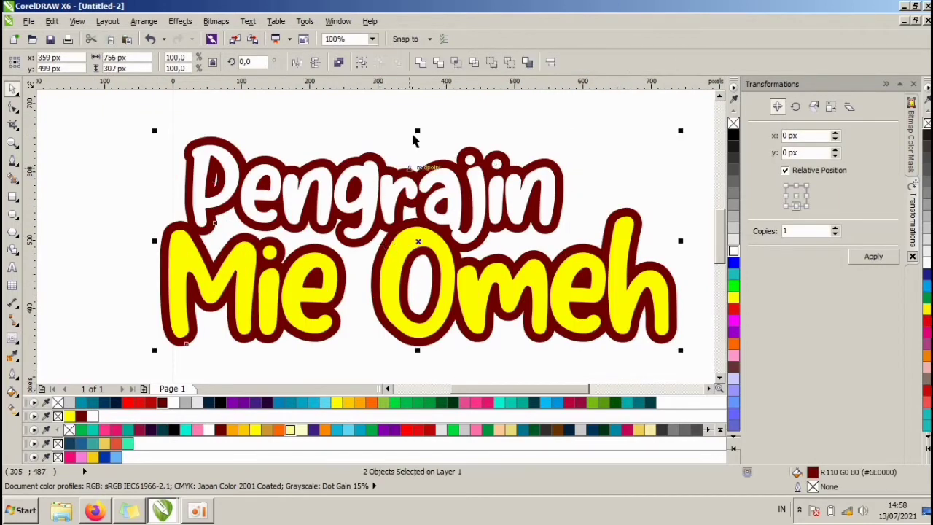
left_click(421, 64)
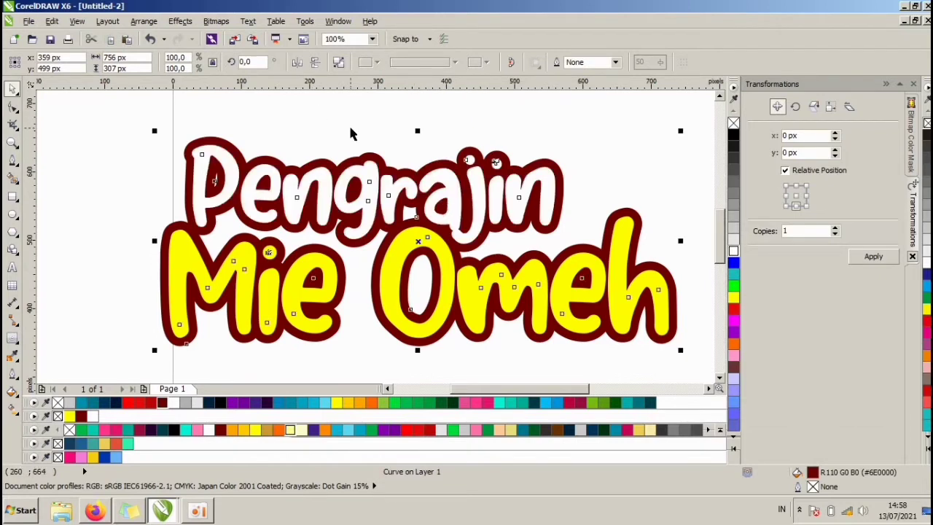
left_click(349, 123)
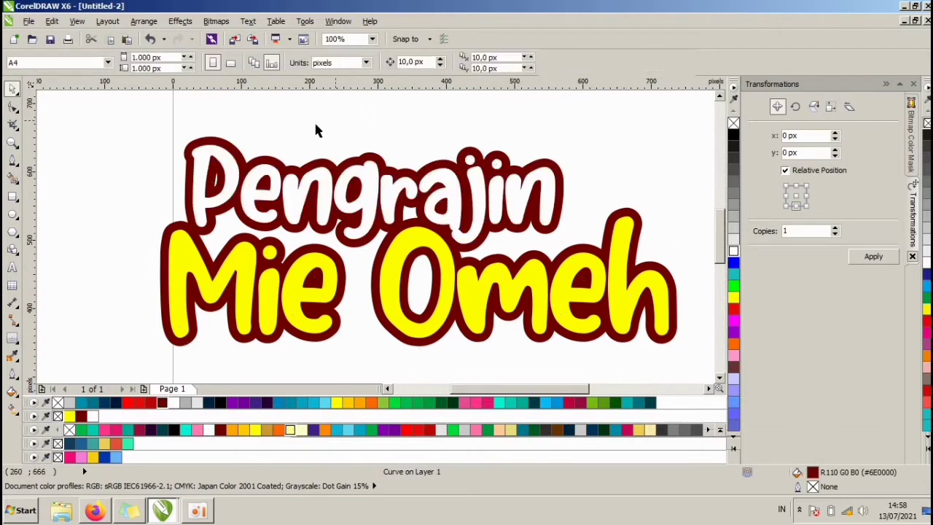
left_click(14, 162)
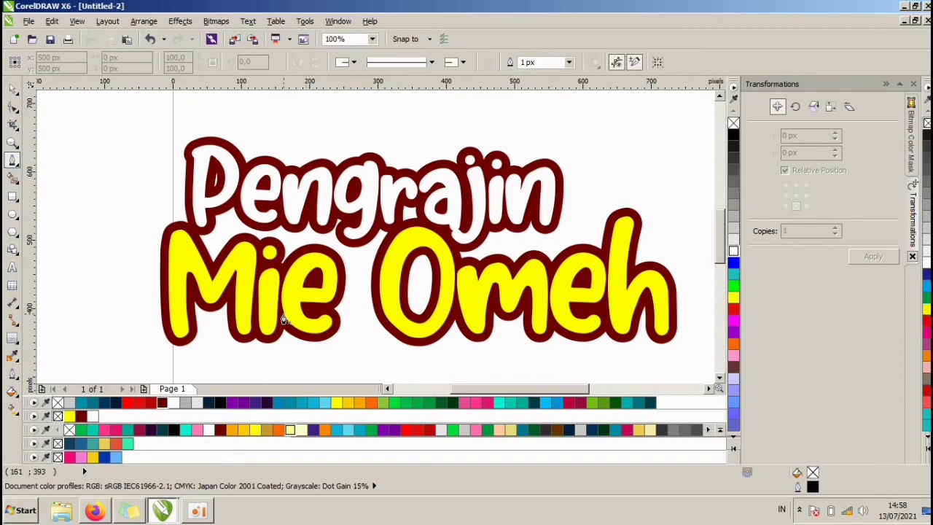
scroll(296, 261, "down", 1)
scroll(410, 301, "up", 1)
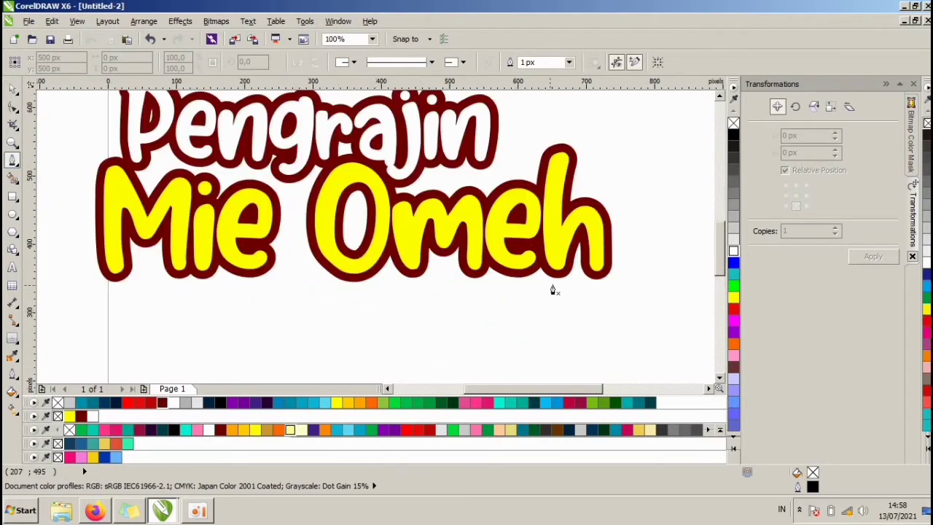
left_click(580, 281)
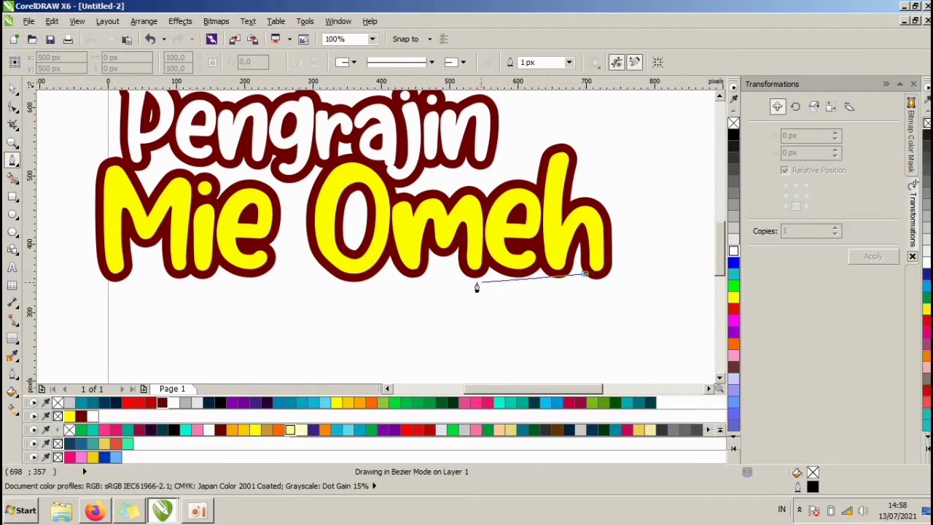
left_click_drag(412, 284, 307, 276)
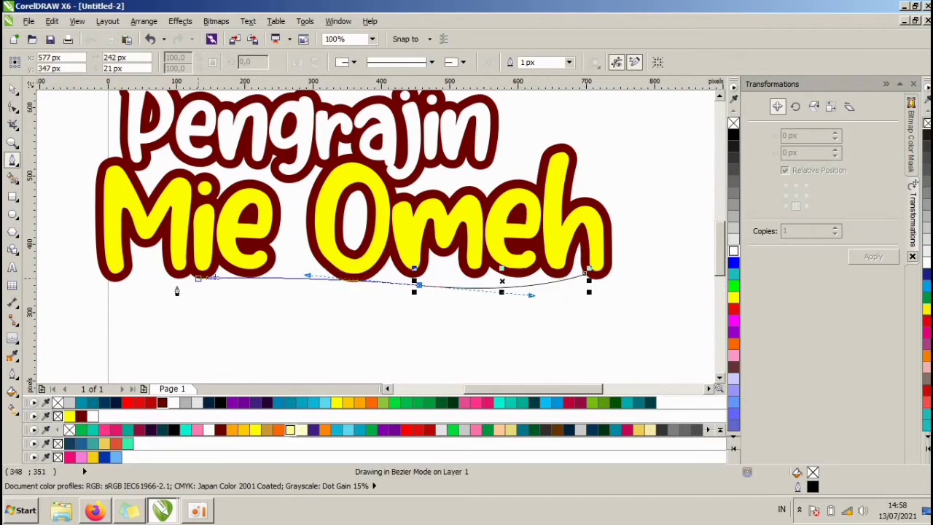
left_click_drag(177, 288, 124, 302)
left_click(107, 321)
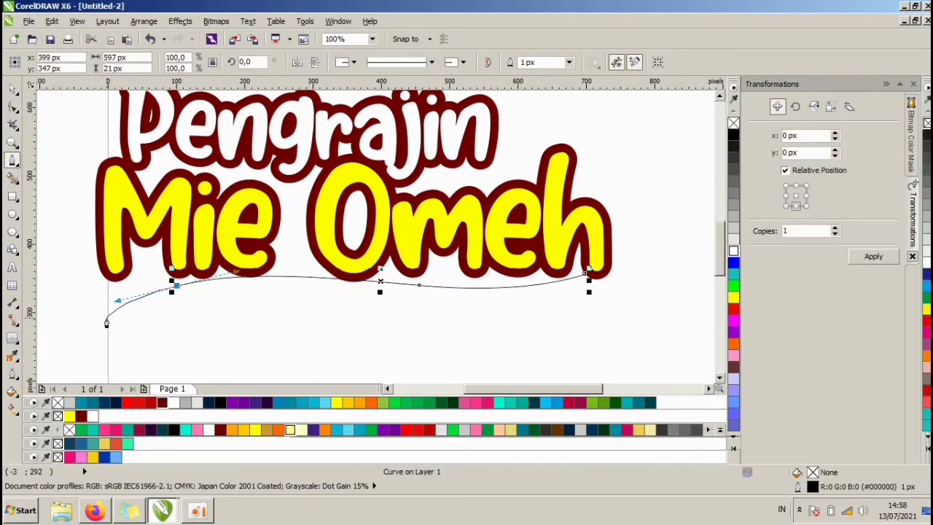
key("ctrl+z")
key("ctrl+z")
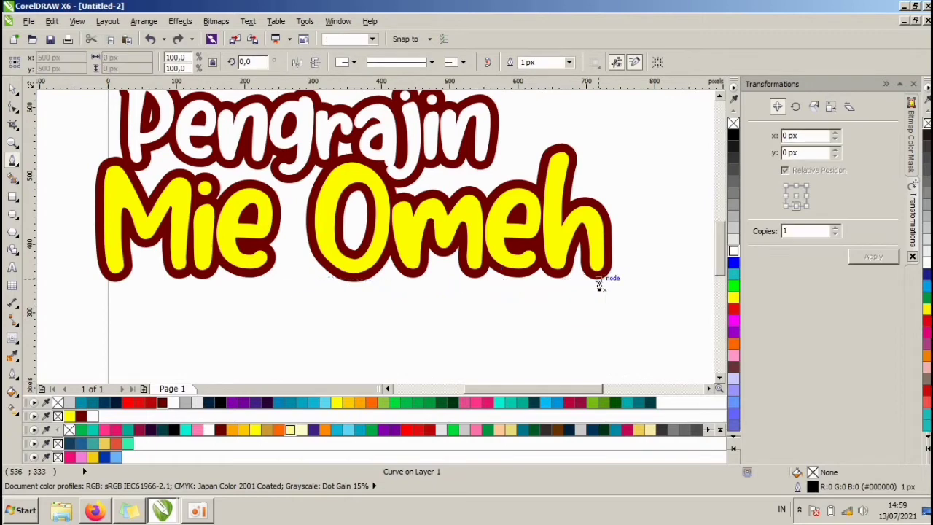
Draw a closed swoosh about 734 x 100 px beneath "Mie Omeh" with the Pen tool, tapering to a point under the "h"
left_click(599, 280)
left_click_drag(477, 282, 345, 271)
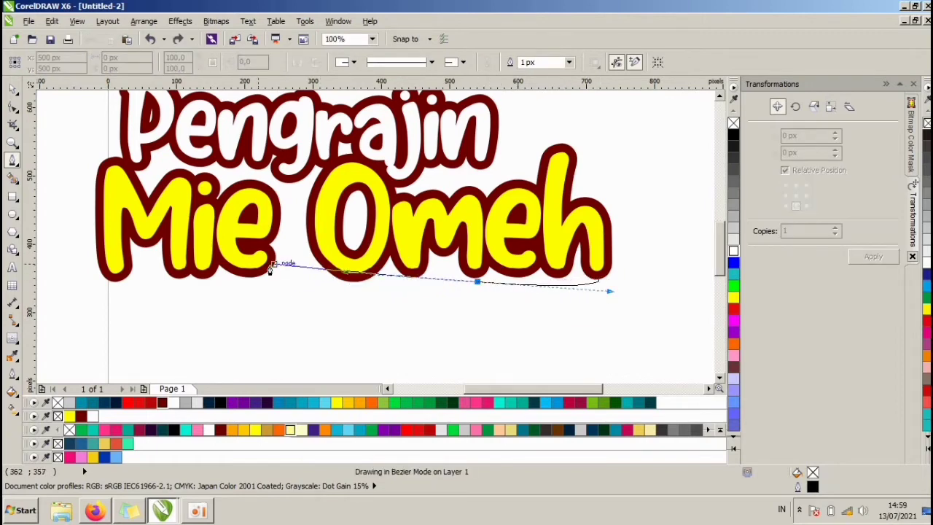
left_click_drag(180, 270, 142, 328)
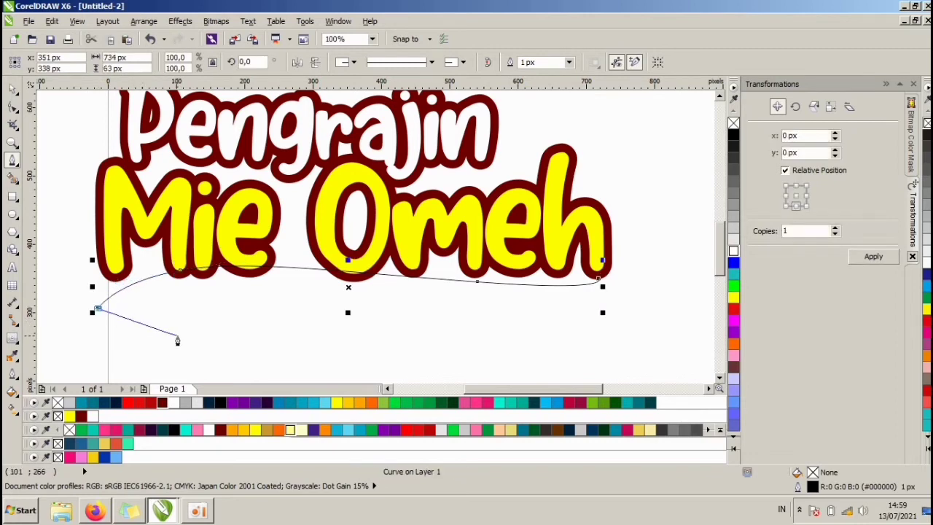
left_click(172, 333)
left_click_drag(306, 290, 417, 295)
left_click(602, 286)
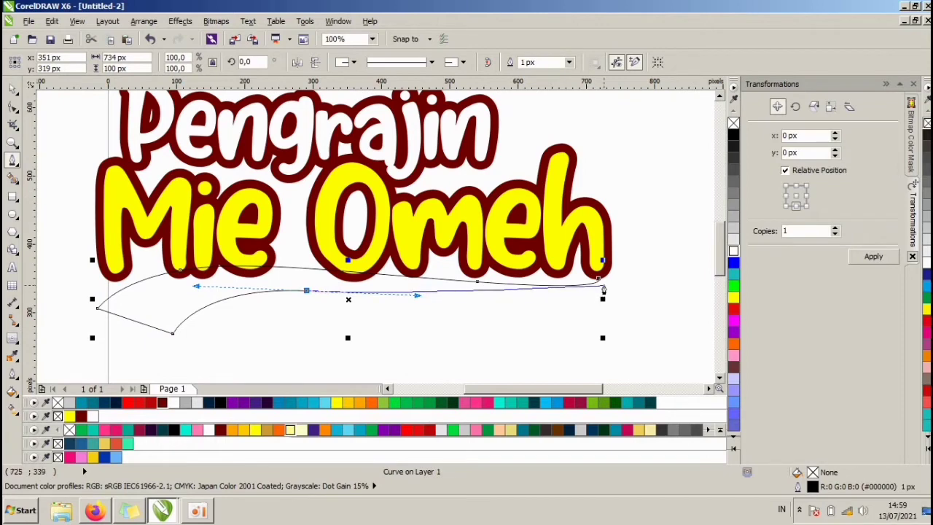
mouse_move(598, 279)
left_mouse_down()
mouse_move(600, 302)
mouse_move(587, 315)
left_mouse_up()
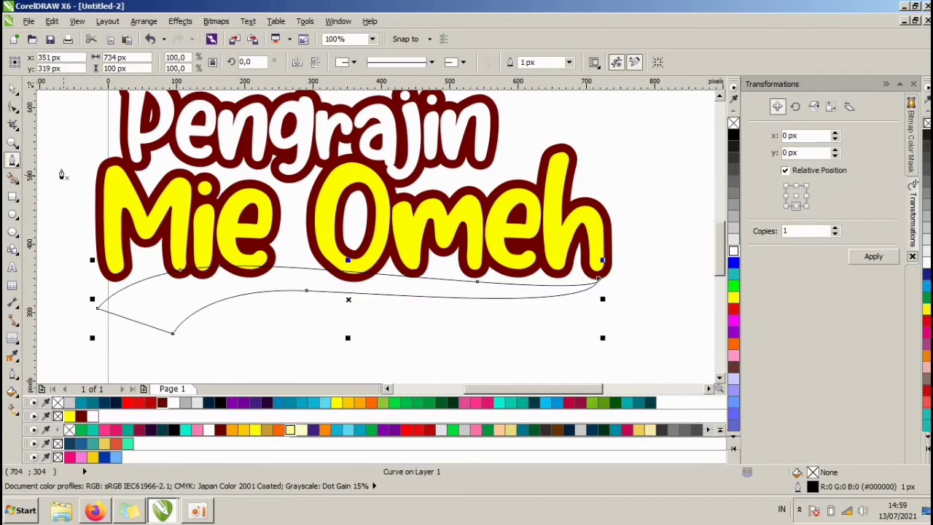
Fill the swoosh red (#FF0000) and give it a dark red (#6E0000) 25 px outline set behind the fill and scaling with the image
left_click(13, 91)
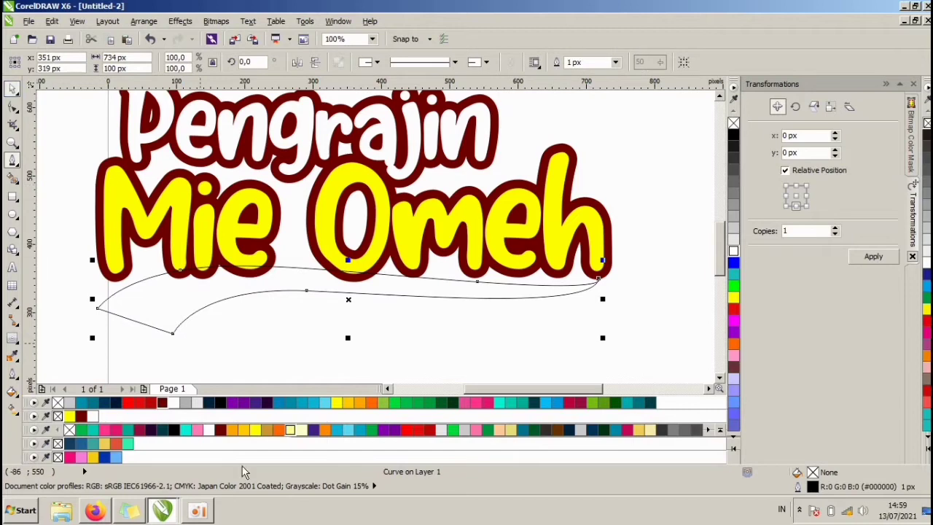
left_click(127, 402)
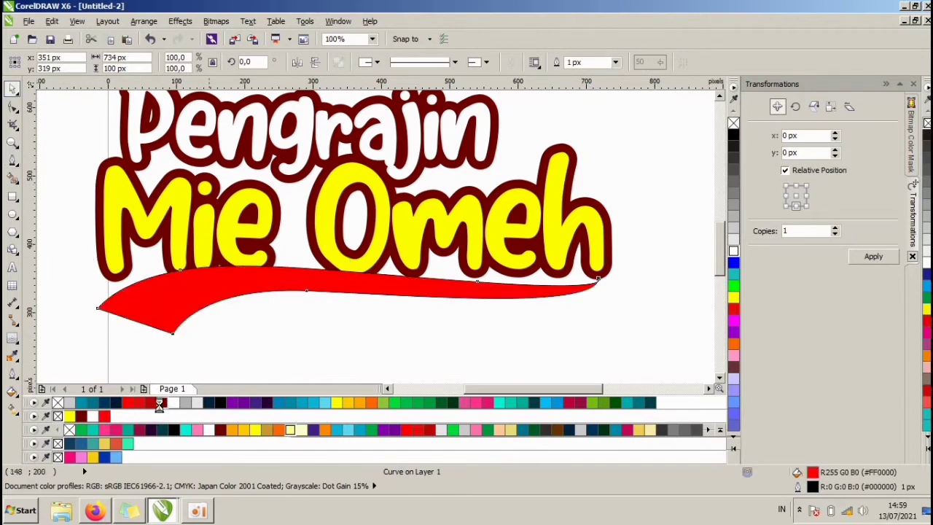
right_click(162, 402)
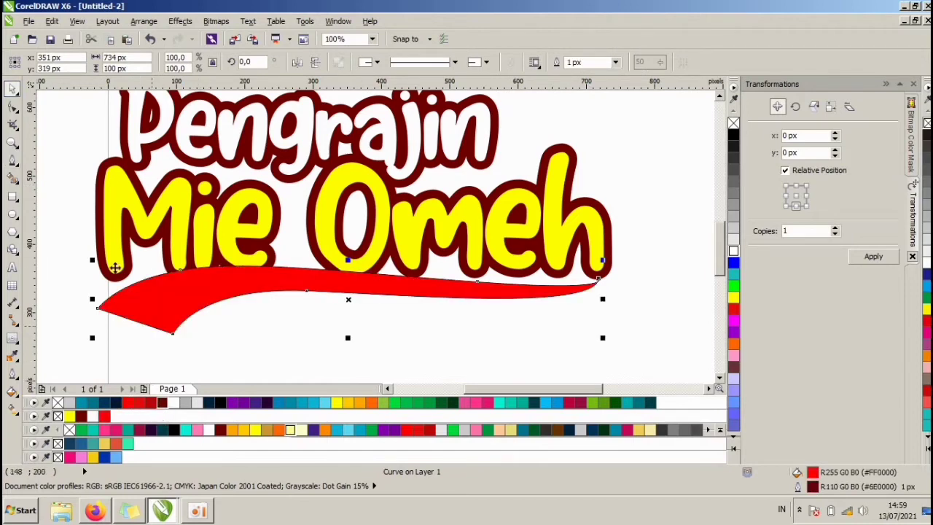
double_click(812, 488)
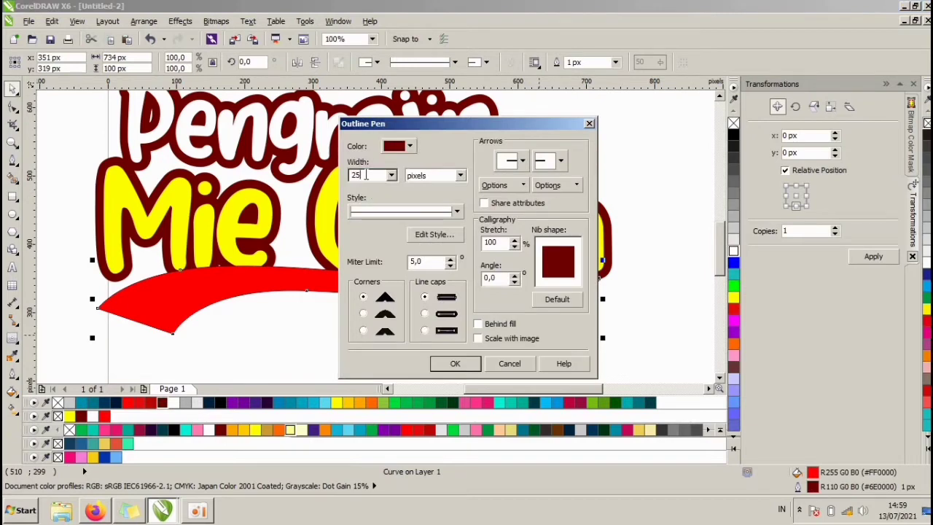
left_click(478, 324)
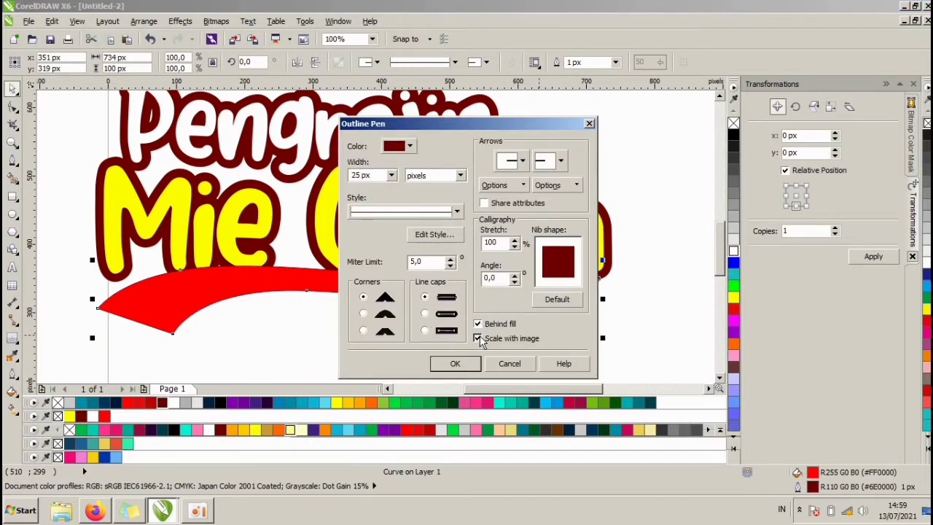
left_click(453, 362)
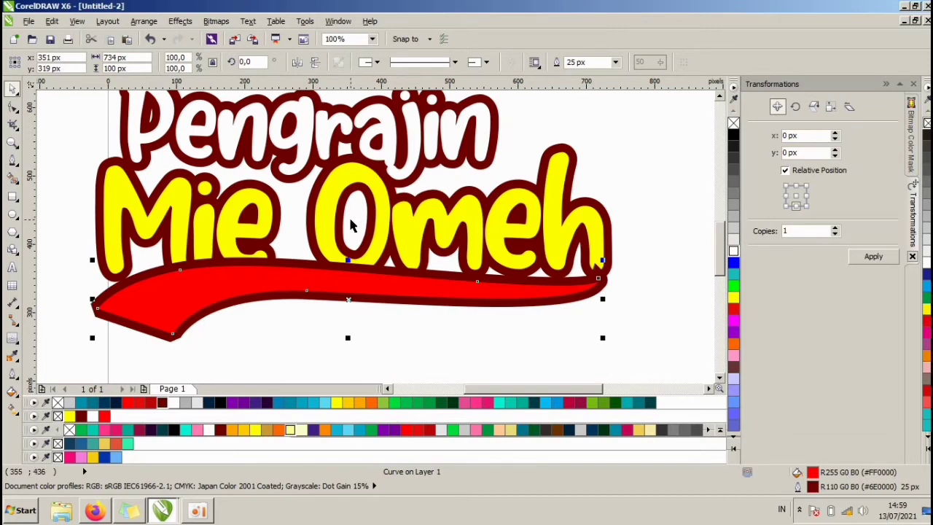
Convert the swoosh's dark red outline to an object and send it to the back
key("ctrl+shift+q")
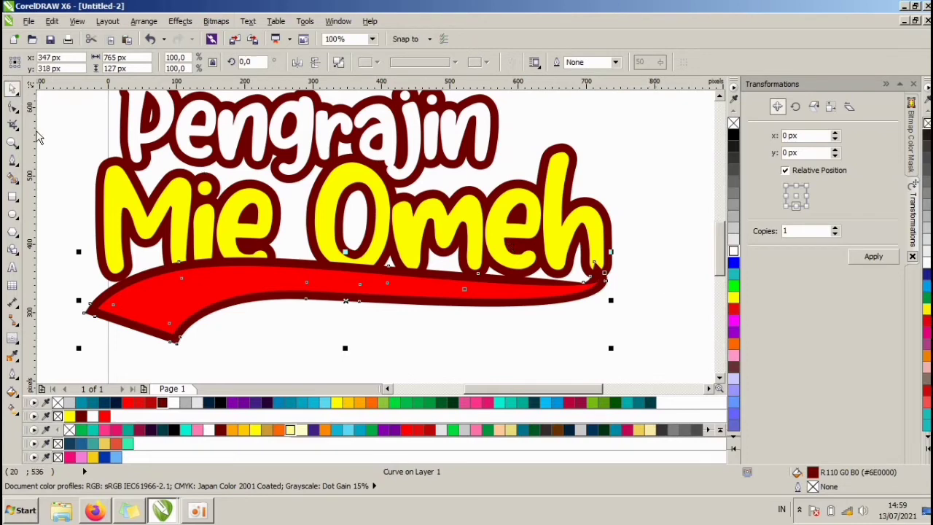
key("Escape")
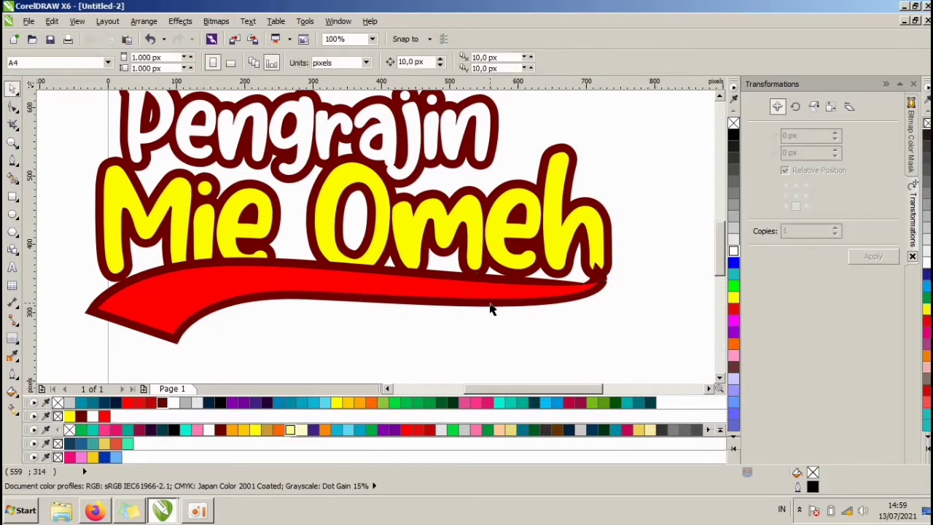
left_click(489, 307)
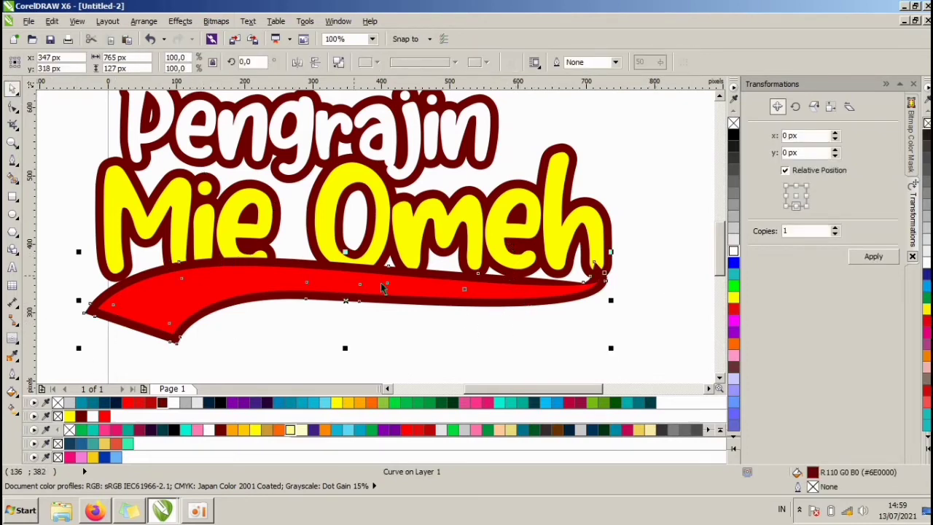
left_click(296, 328)
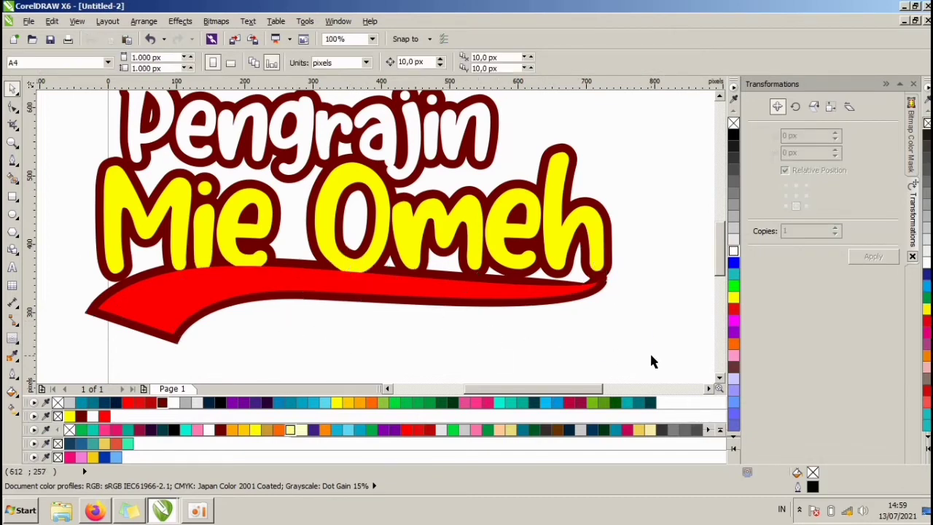
Move the red swoosh and its dark red outline shape together about 8 px down
left_click_drag(650, 356, 62, 237)
scroll(303, 282, "up", 1)
left_click_drag(303, 282, 287, 270)
scroll(261, 273, "down", 1)
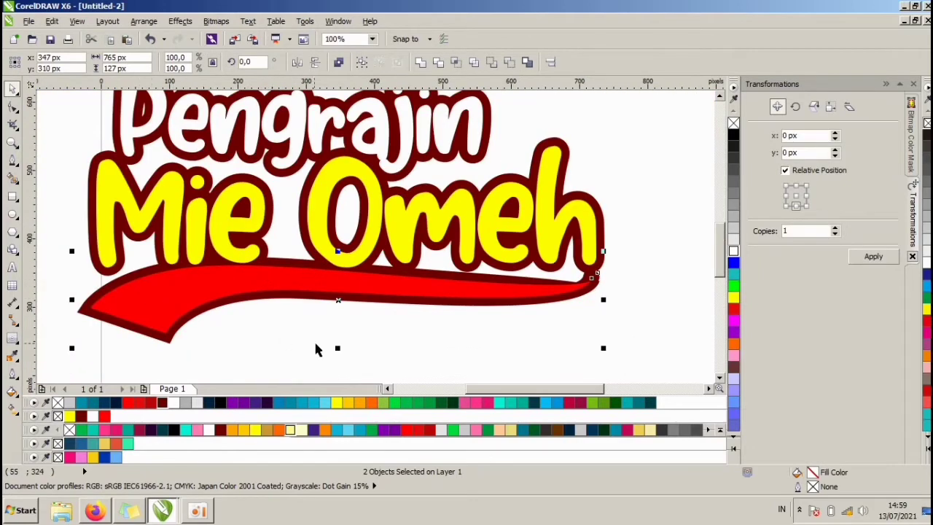
left_click(366, 314)
scroll(318, 243, "down", 1)
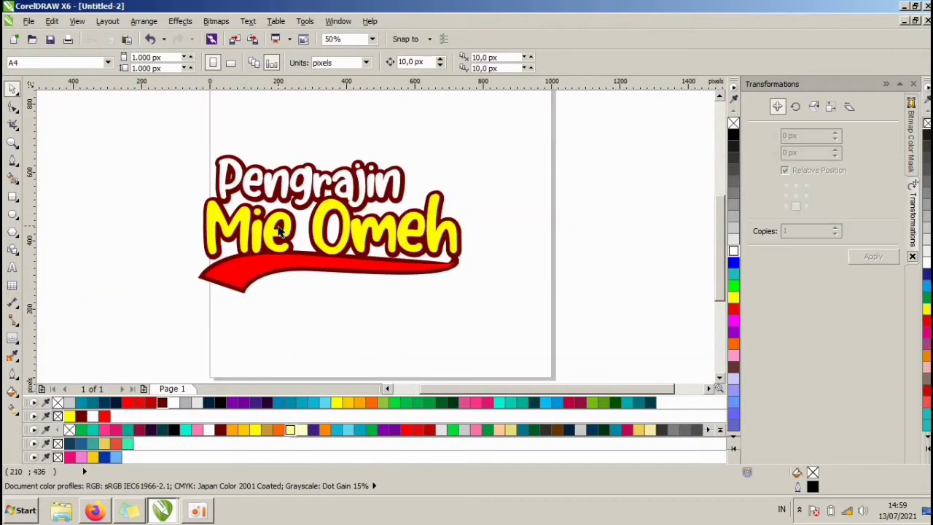
Draw a closed backing shape about 723 x 308 px with the Pen tool, running through both text lines and along the swoosh
scroll(279, 230, "up", 1)
left_click(12, 160)
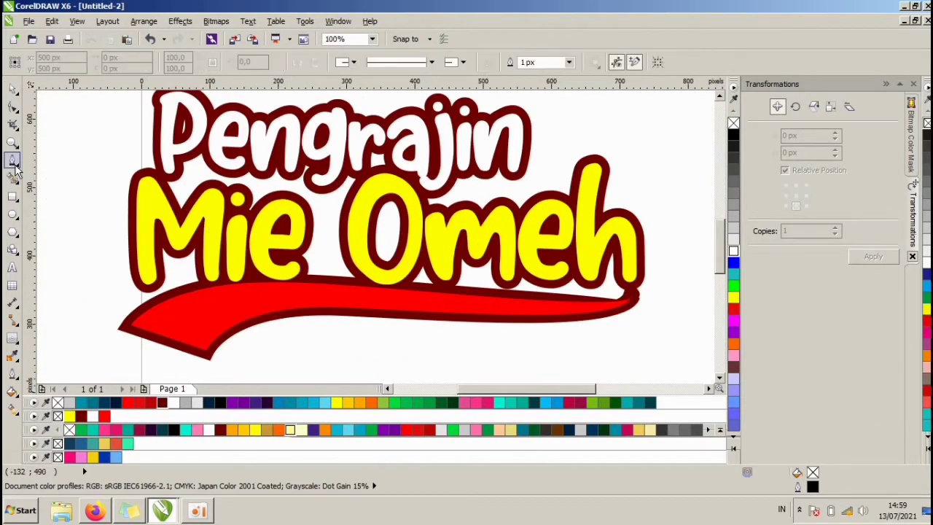
left_click_drag(146, 257, 167, 167)
left_click_drag(169, 130, 226, 135)
left_click_drag(322, 148, 358, 150)
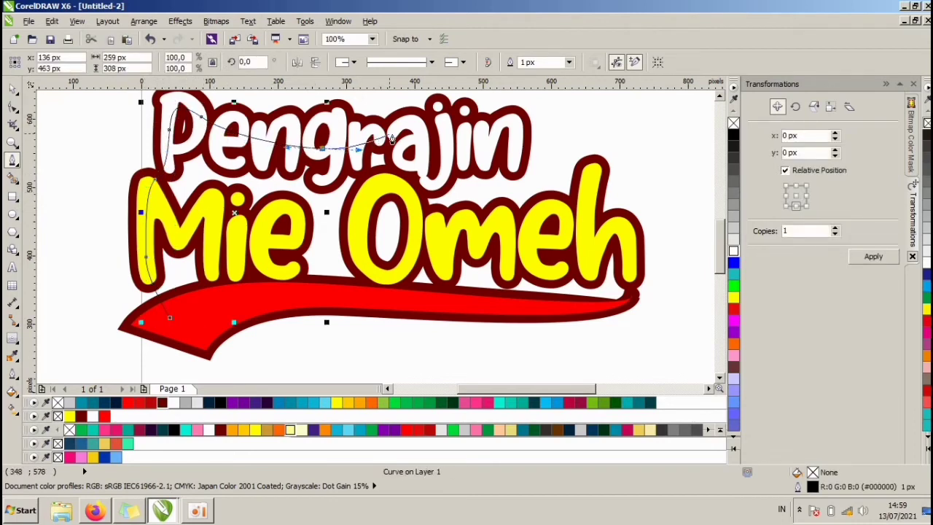
left_click_drag(414, 135, 429, 136)
left_click_drag(495, 142, 505, 146)
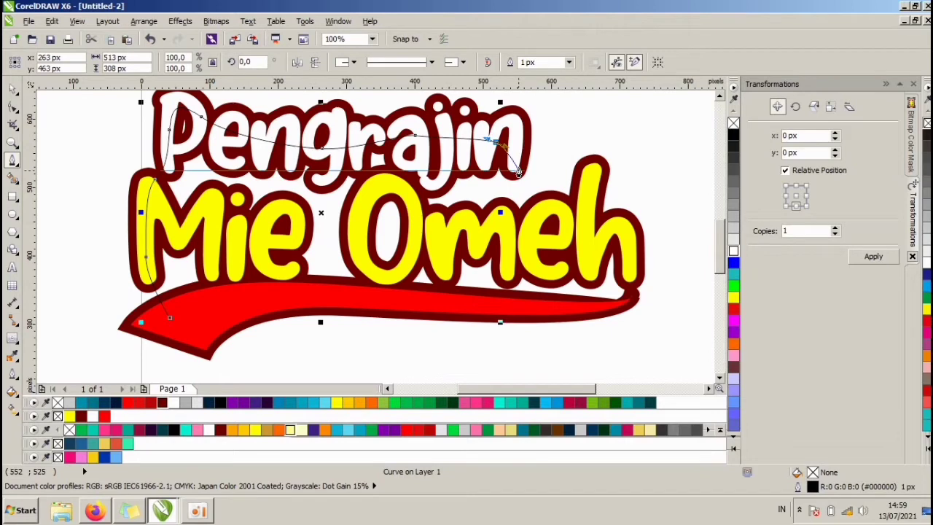
left_click(517, 172)
left_click(593, 241)
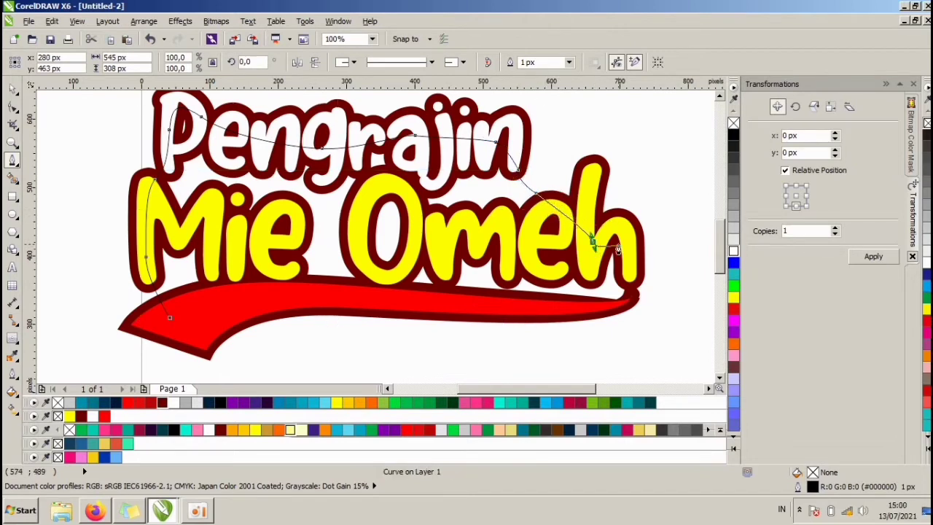
left_click_drag(632, 246, 636, 260)
left_click_drag(631, 295, 606, 308)
left_click_drag(509, 299, 490, 298)
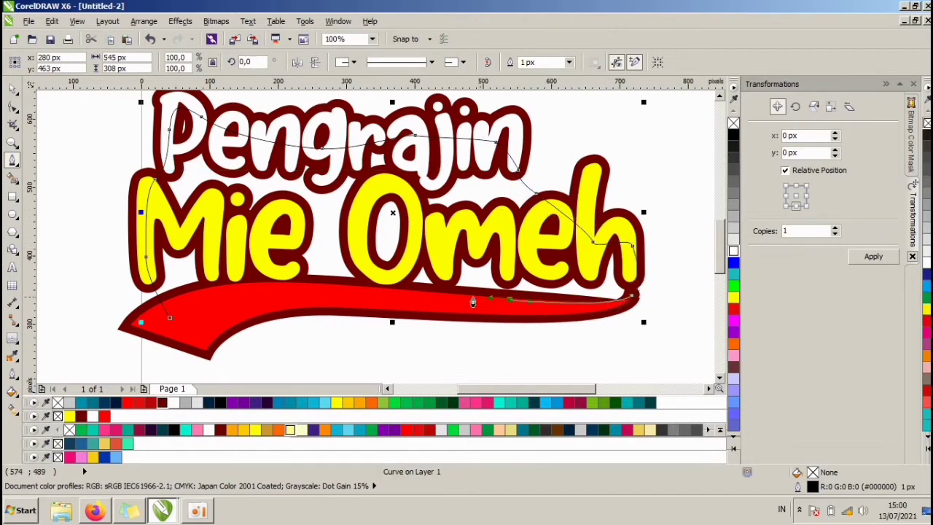
left_click_drag(253, 291, 197, 314)
left_click(169, 318)
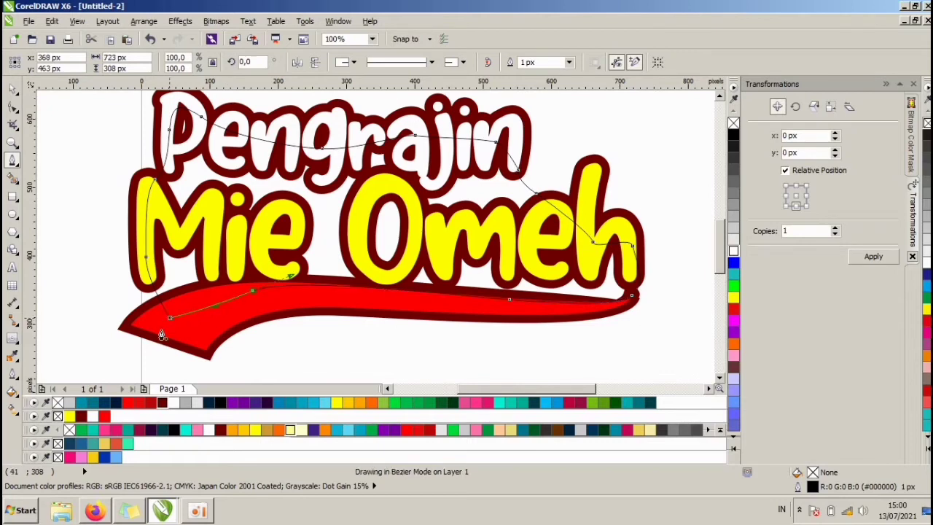
key("space")
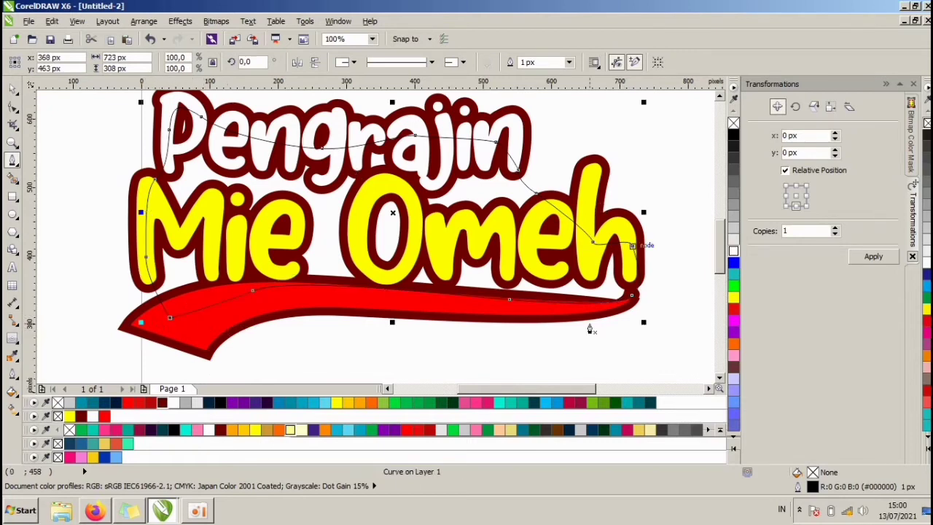
Fill the backing shape dark red (#6E0000), remove its outline and send it to the back to close the gaps between the letters
left_click(163, 405)
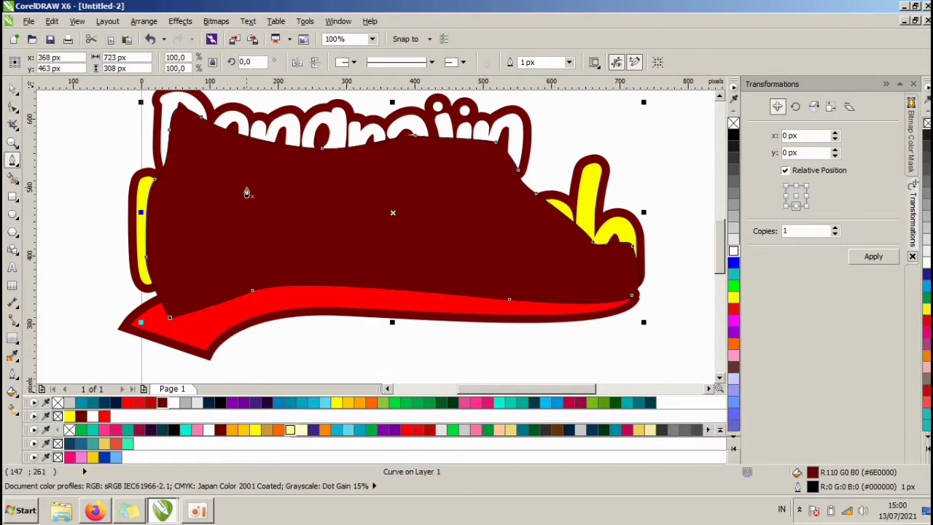
right_click(733, 123)
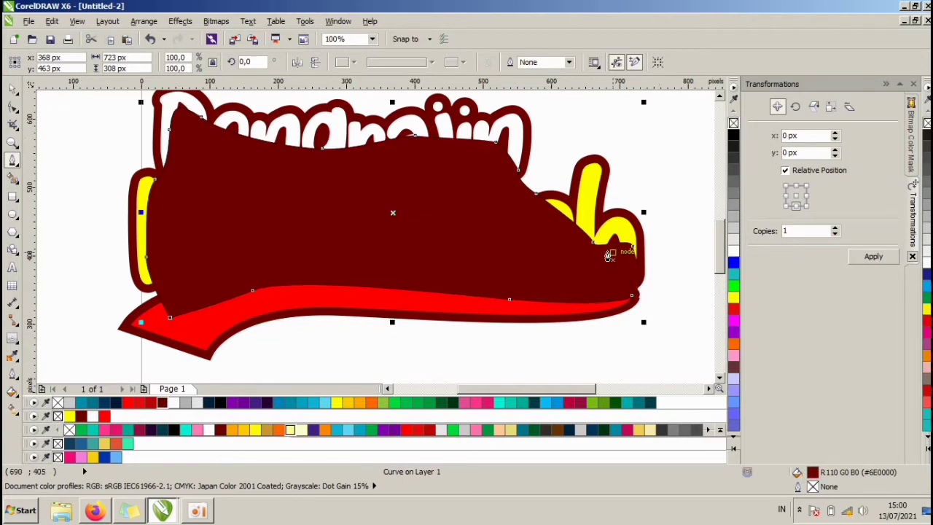
key("shift+Page_Down")
scroll(400, 198, "down", 2)
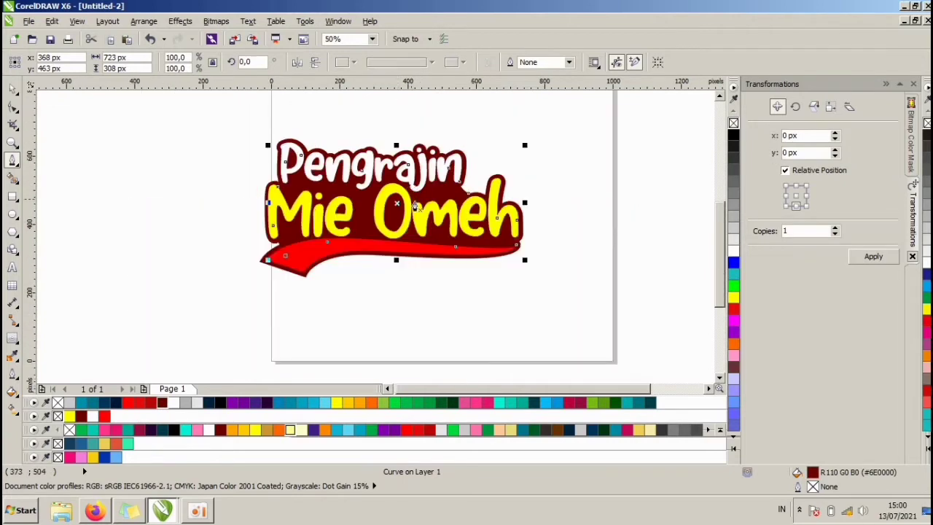
left_click(555, 174)
left_click(559, 214)
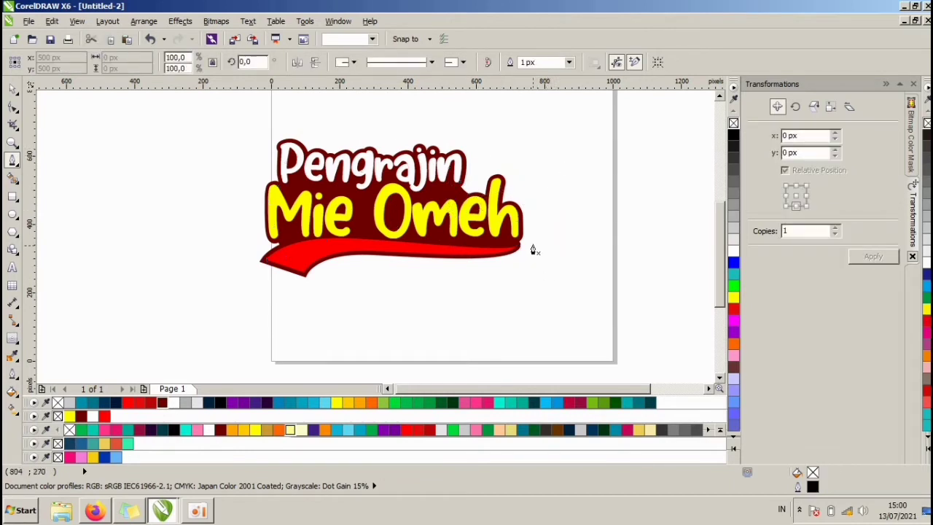
key("Escape")
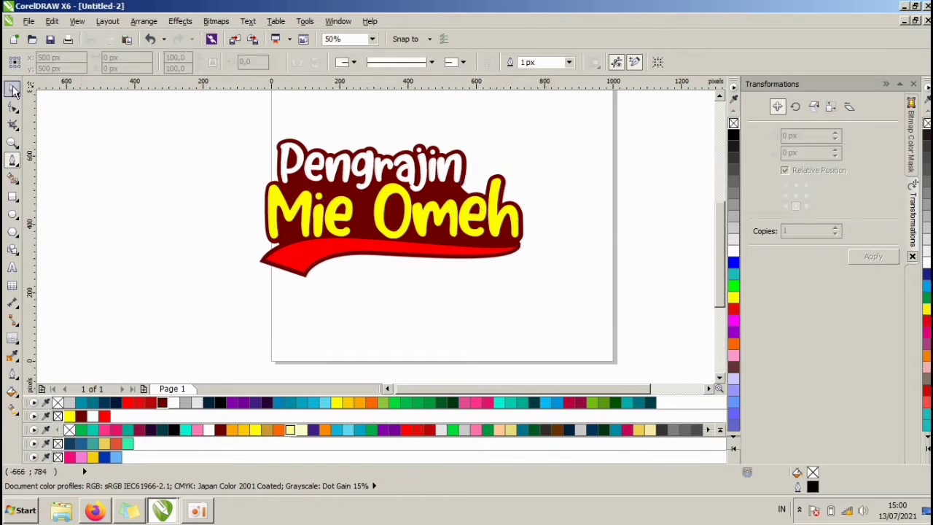
Apply a one-step inside contour with a 5 px offset to the yellow "Mie Omeh" text
left_click(13, 91)
scroll(374, 194, "up", 2)
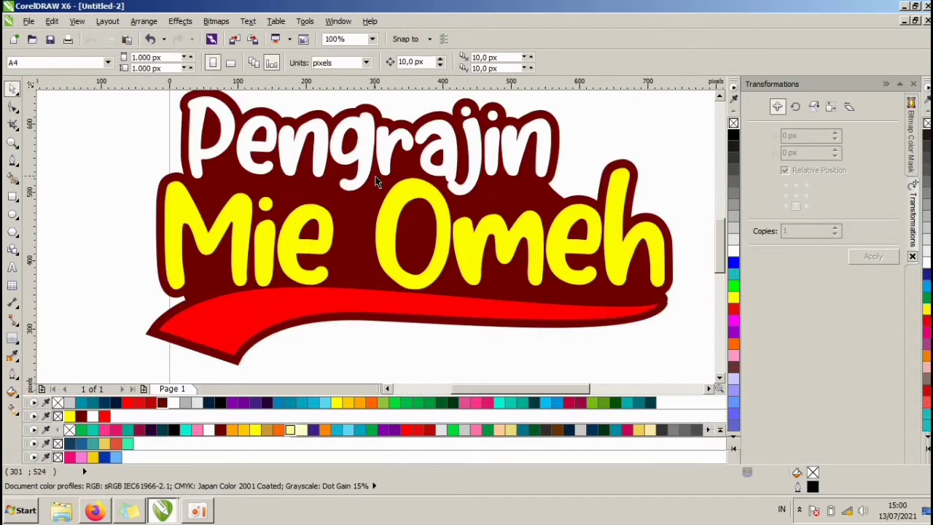
left_click(388, 241)
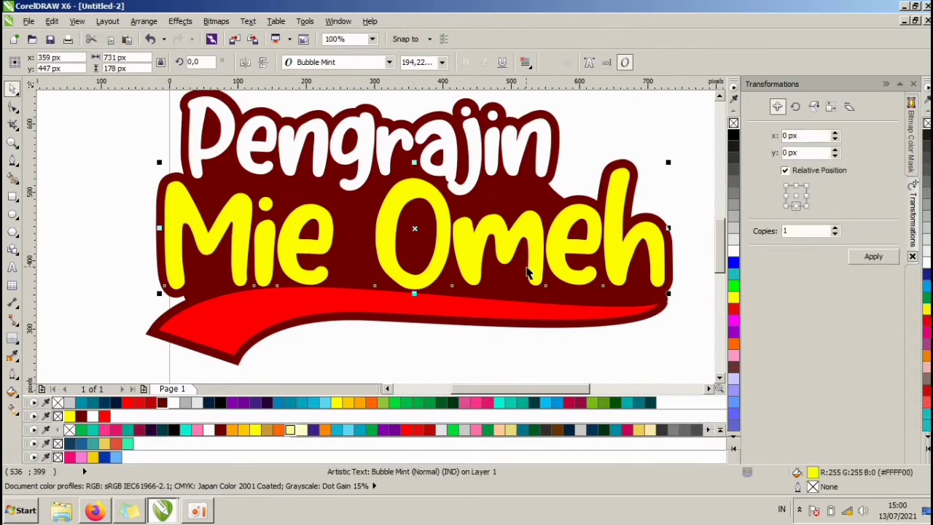
left_click(13, 339)
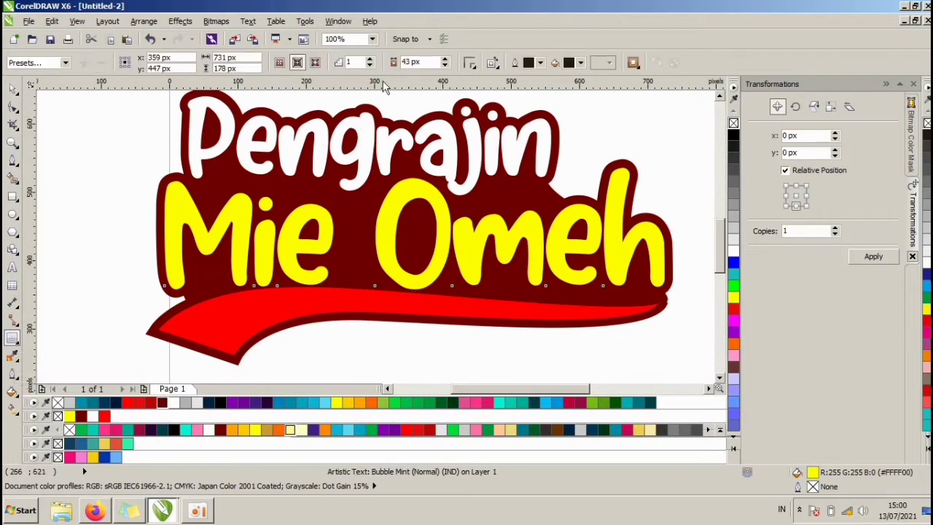
left_click(431, 62)
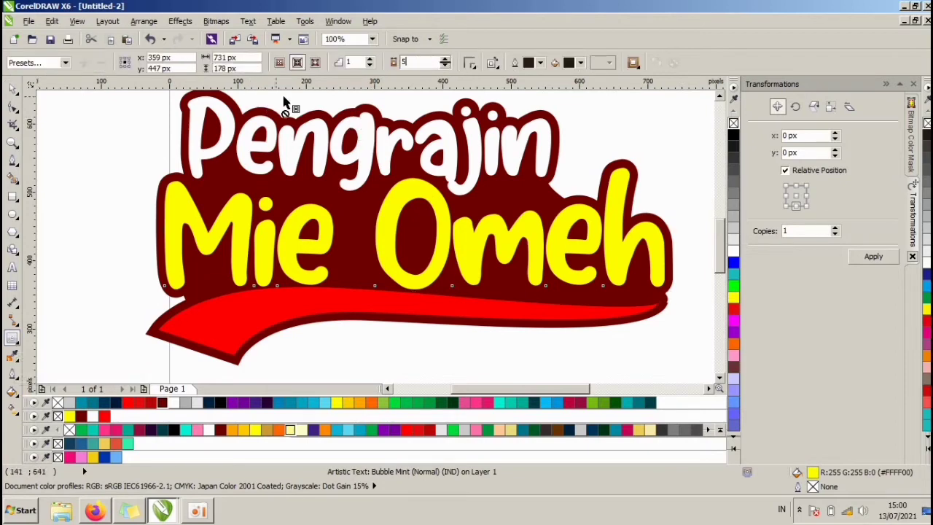
type("5")
left_click(298, 63)
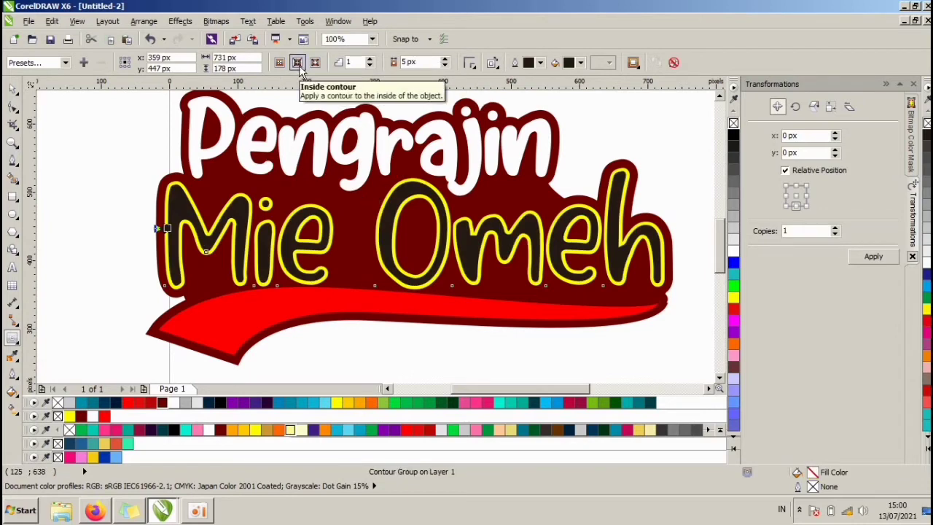
Apply a one-step inside contour with a 4 px offset to the white "Pengrajin" text
left_click(8, 88)
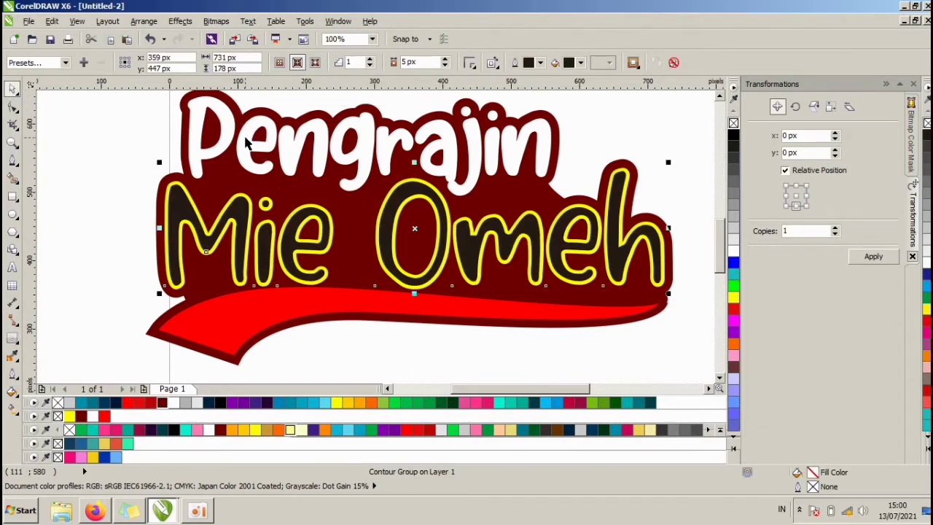
left_click(246, 144)
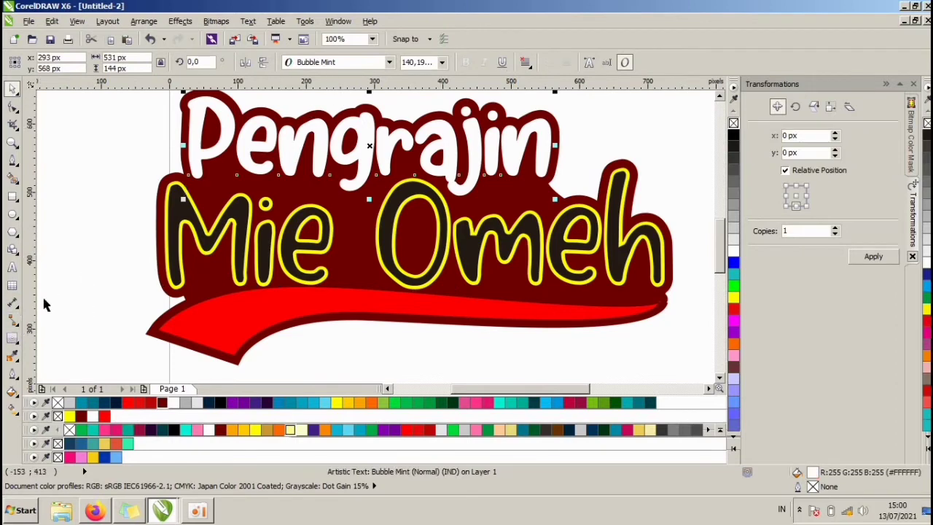
left_click(12, 337)
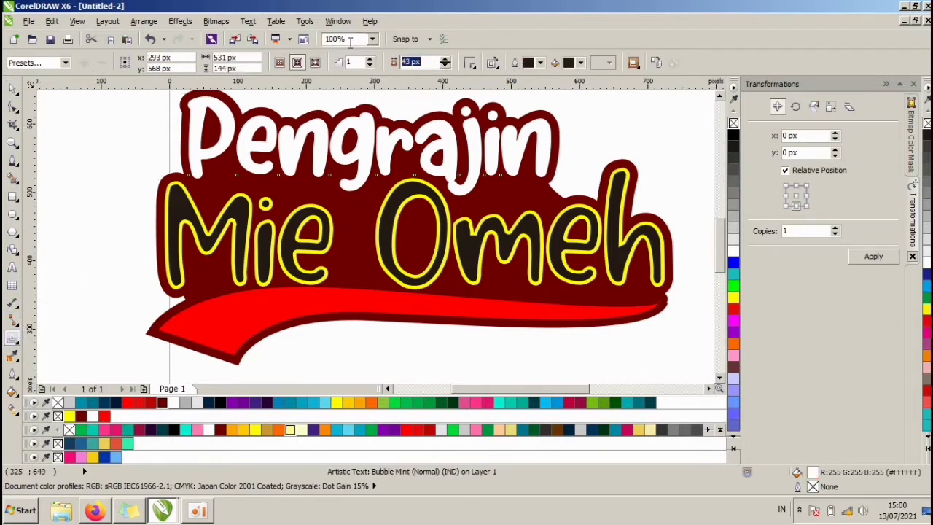
type("3")
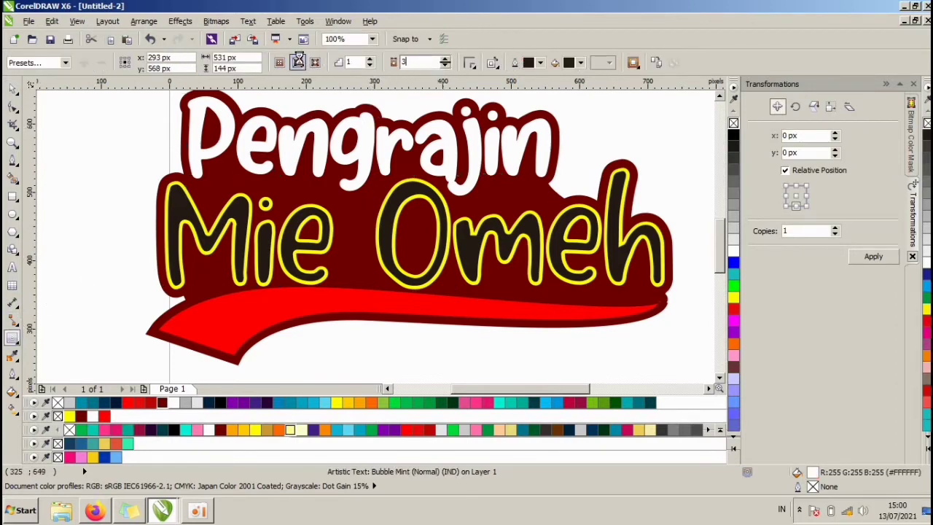
key("Return")
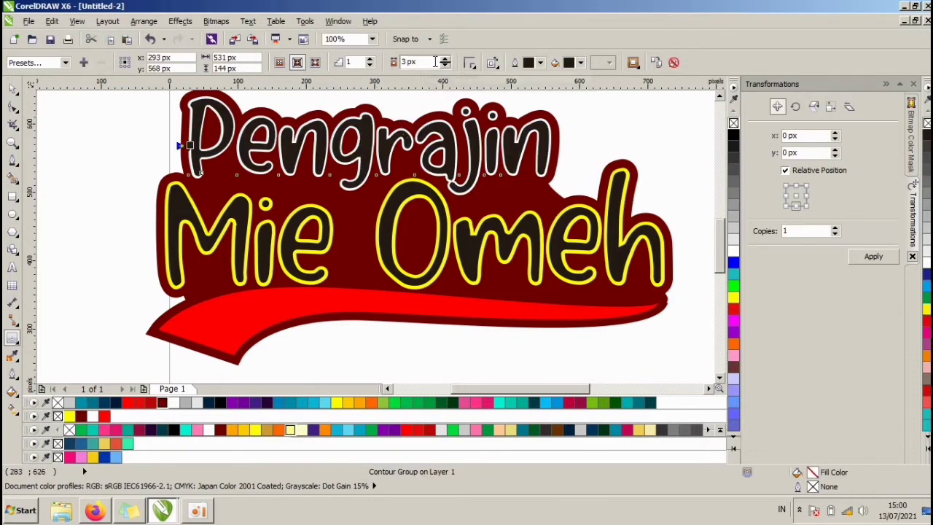
left_click_drag(425, 62, 312, 64)
type("2")
key("Return")
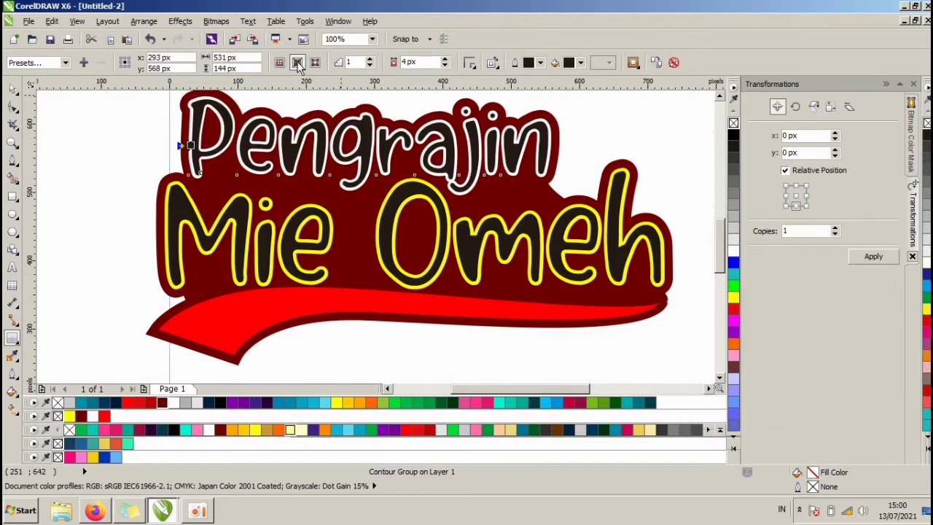
Break the contour groups of "Pengrajin" and "Mie Omeh" apart into separate objects
left_click(13, 93)
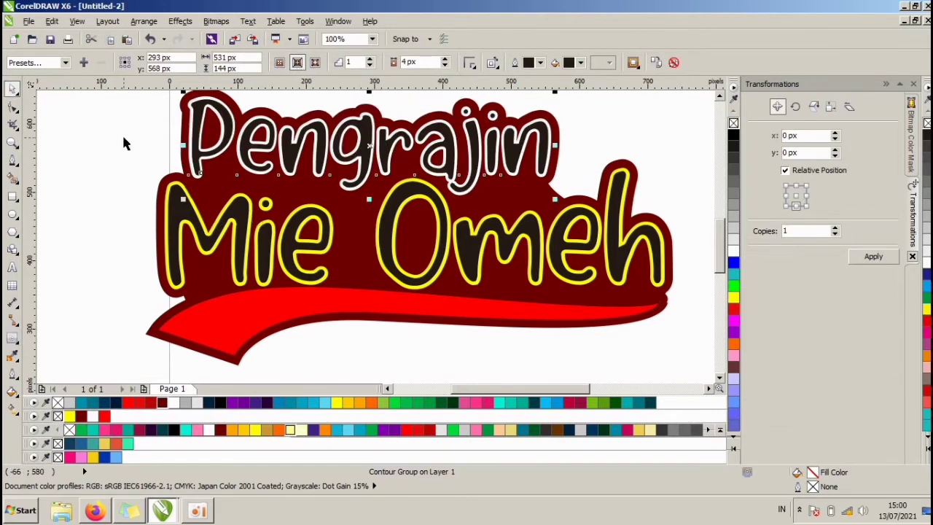
key("ctrl+k")
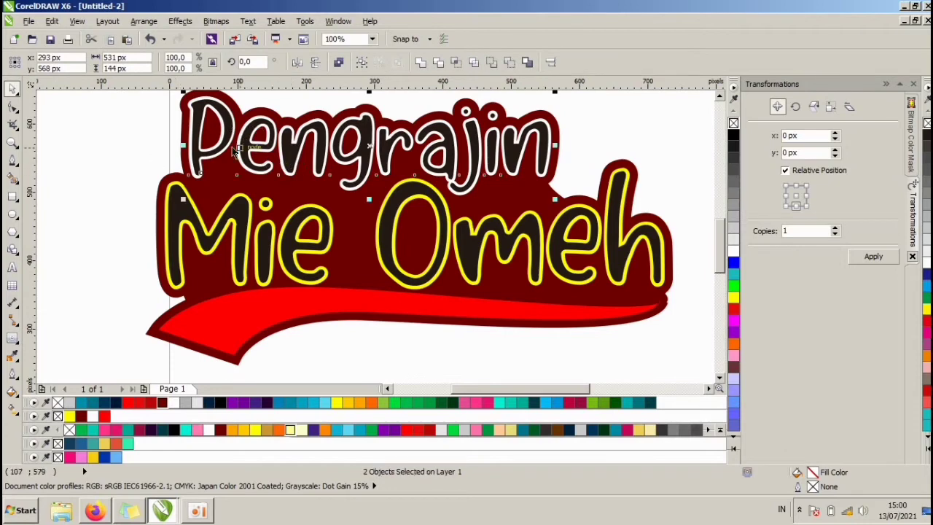
left_click(196, 214)
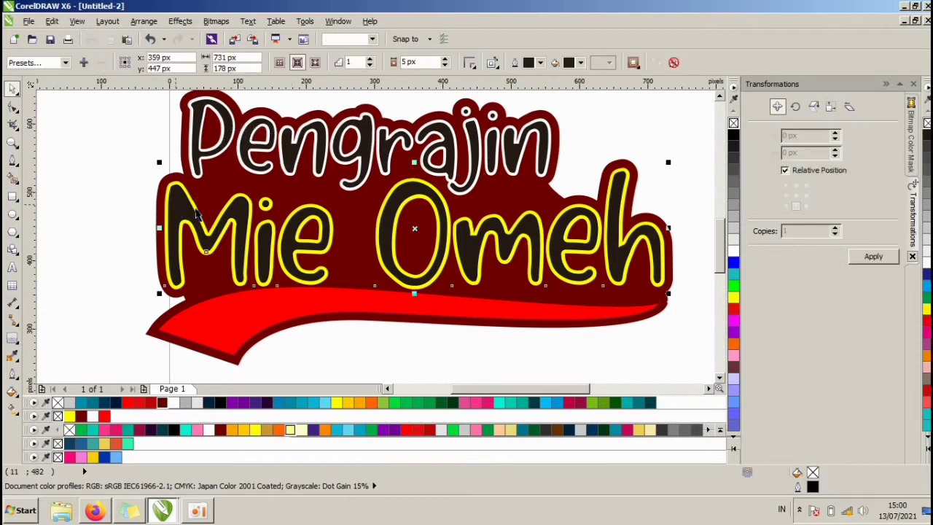
left_click(107, 171)
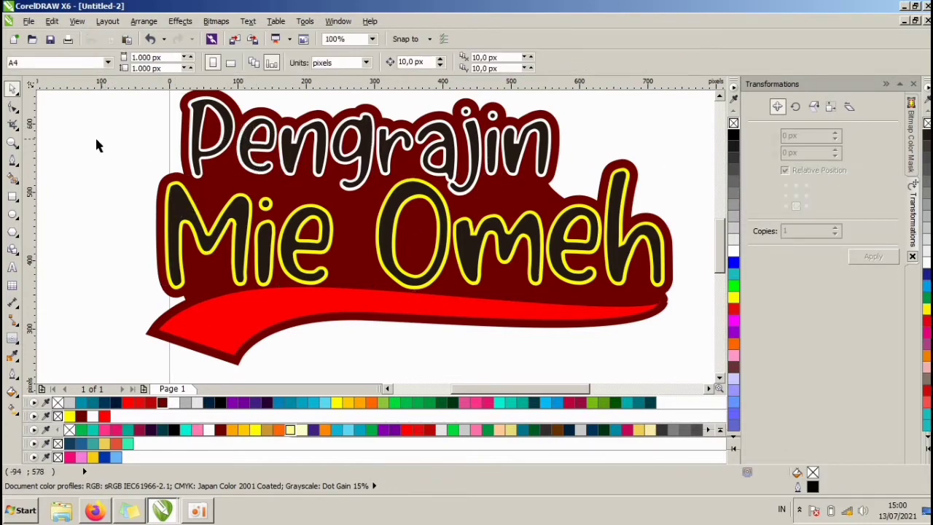
Draw a closed shape about 700 x 154 px with the Pen tool, its wavy lower edge crossing the middle of "Pengrajin"
left_click(13, 158)
left_click(149, 151)
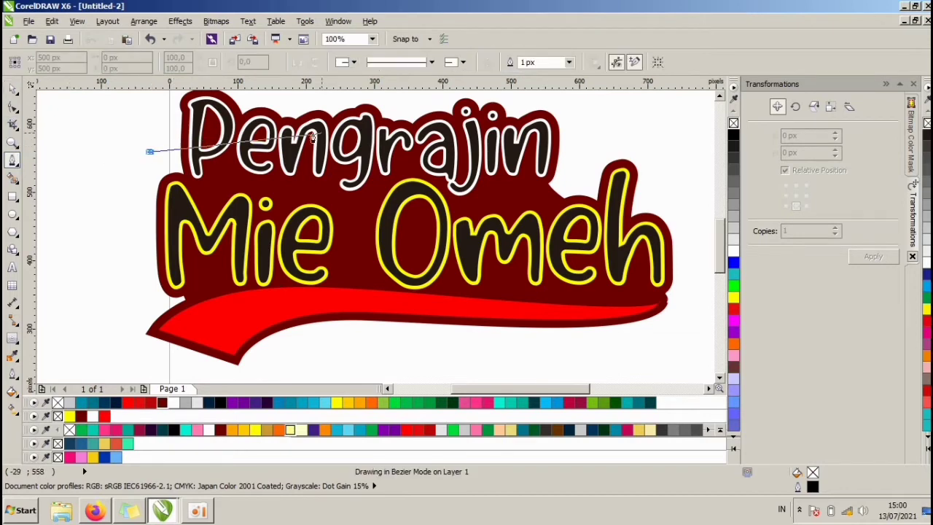
left_click(585, 126)
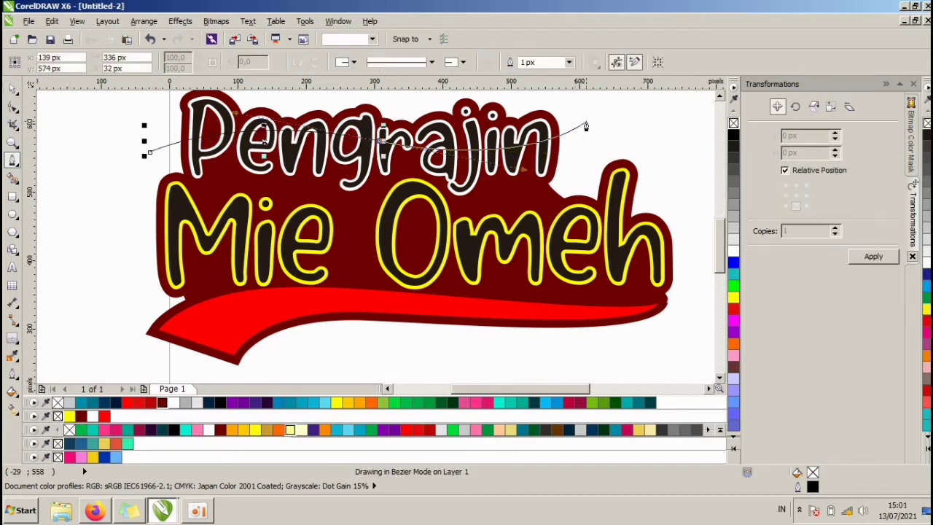
scroll(534, 151, "down", 1)
left_click_drag(523, 98, 476, 99)
left_click_drag(365, 100, 349, 104)
left_click(324, 116)
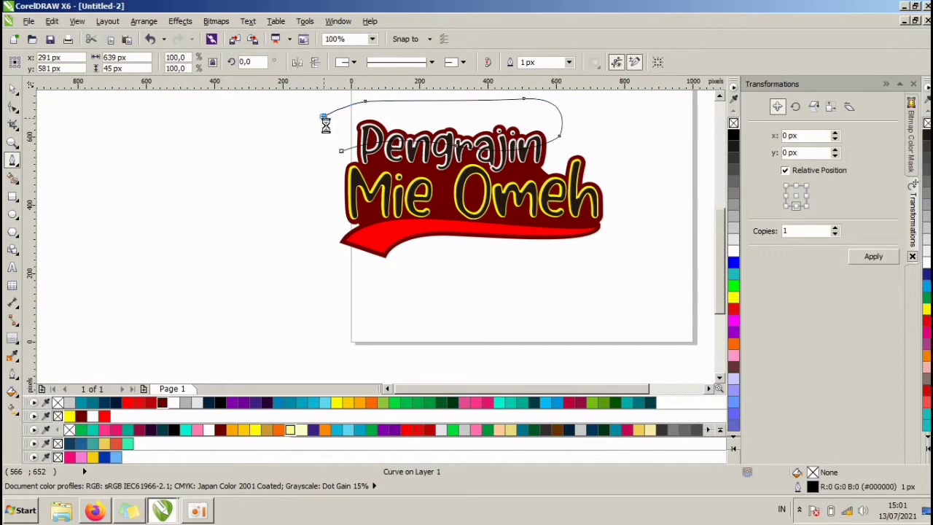
left_click(340, 150)
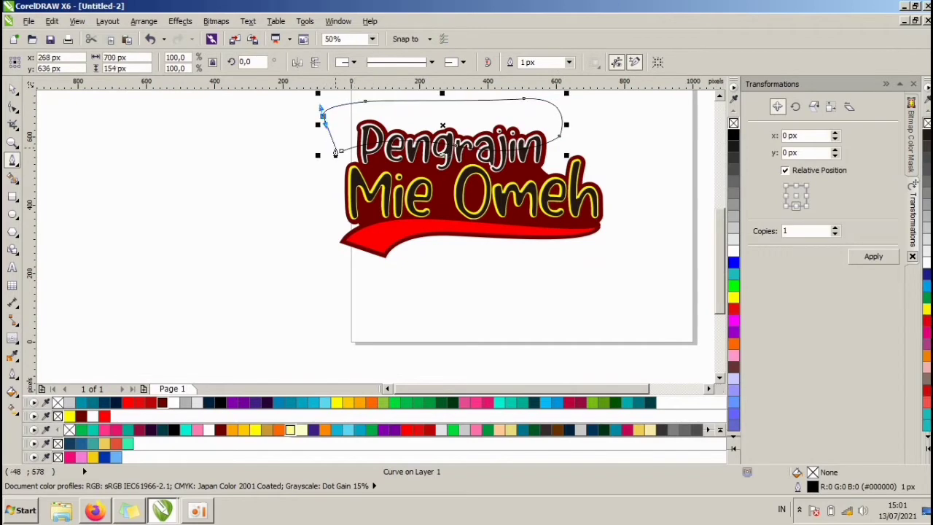
Trim the upper part of the dark inner contour of "Pengrajin" with the wavy shape
left_click(10, 91)
scroll(483, 164, "up", 1)
left_click(452, 143, "shift")
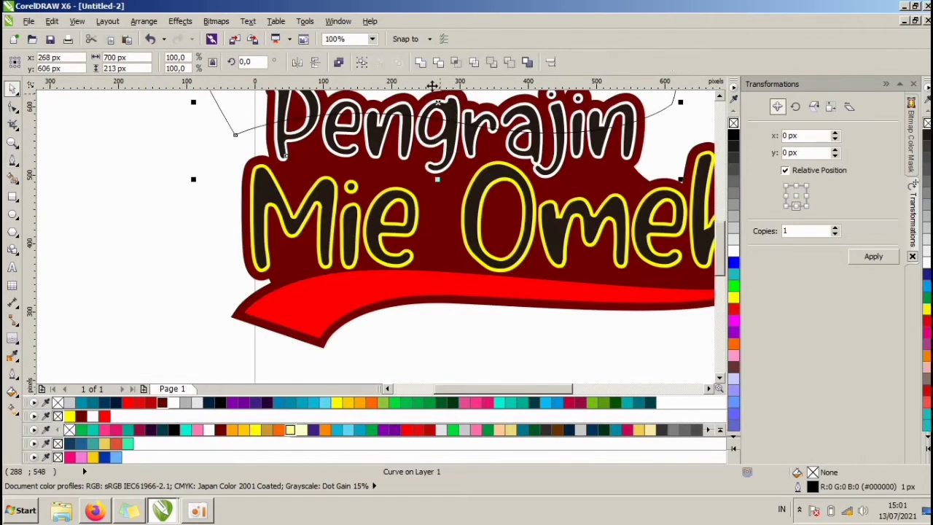
left_click(436, 64)
left_click(226, 155)
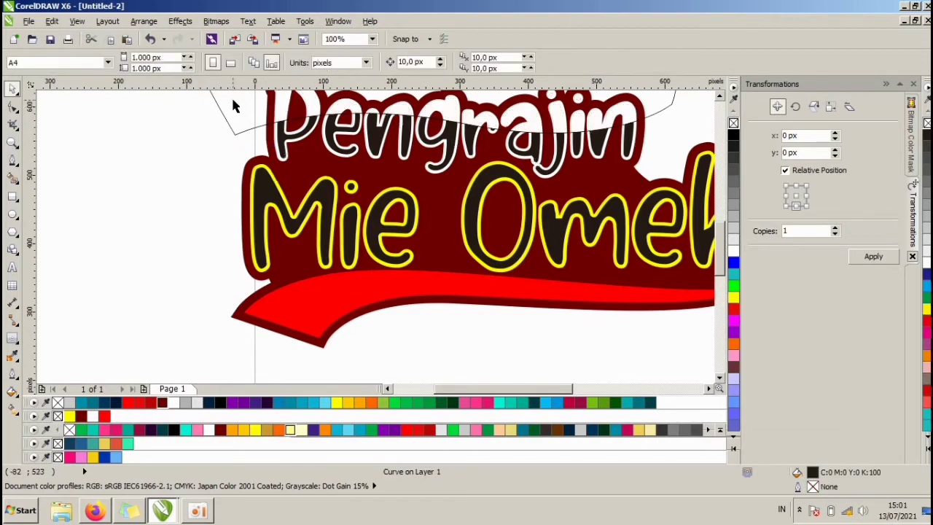
Move the wavy shape down over the upper half of "Mie Omeh" and stretch it to about 869 px wide
left_click_drag(233, 100, 231, 202)
scroll(487, 191, "down", 1)
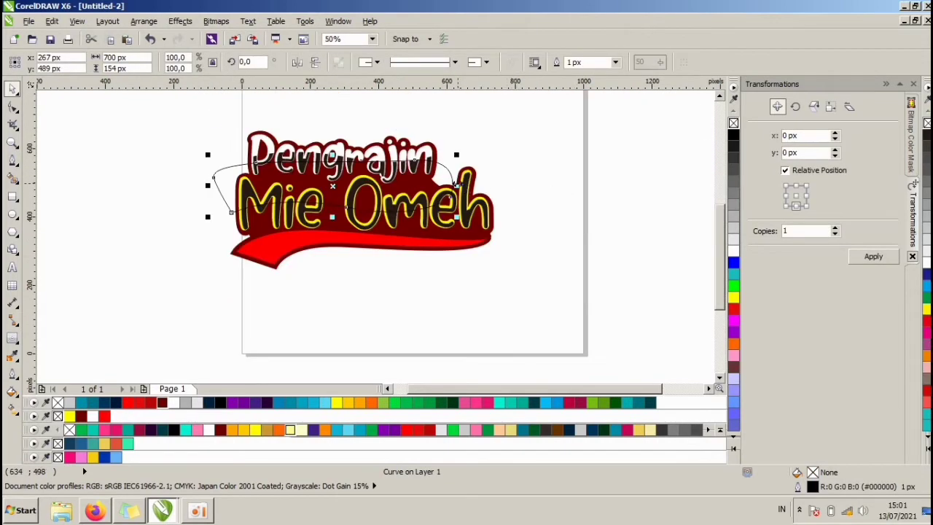
left_click_drag(456, 185, 516, 185)
Trim the dark inner contour of "Mie Omeh" with the wavy shape and delete the shape
left_click(470, 214, "shift")
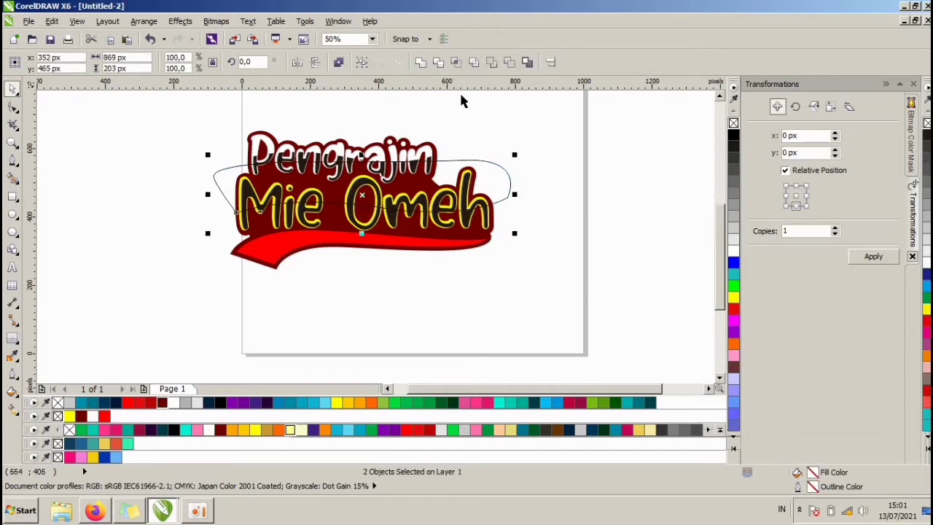
left_click(438, 62)
left_click(489, 164)
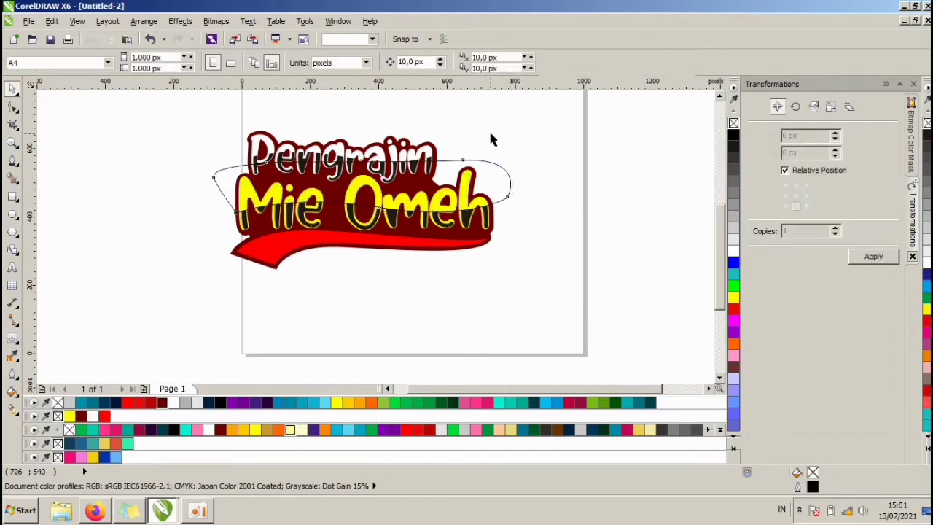
key("Delete")
Fill the remaining inner contour of "Pengrajin" light gray (#CCCCCC) and that of "Mie Omeh" golden yellow
scroll(394, 212, "up", 1)
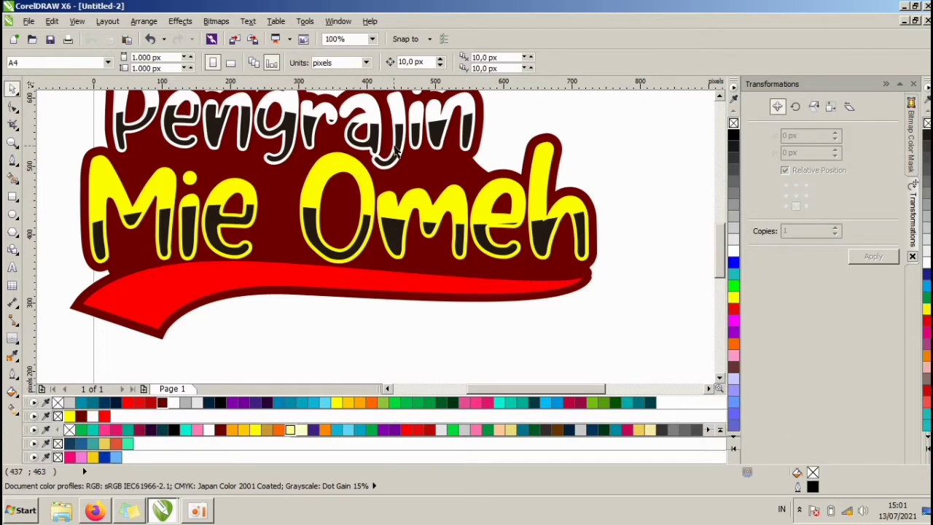
left_click(399, 144)
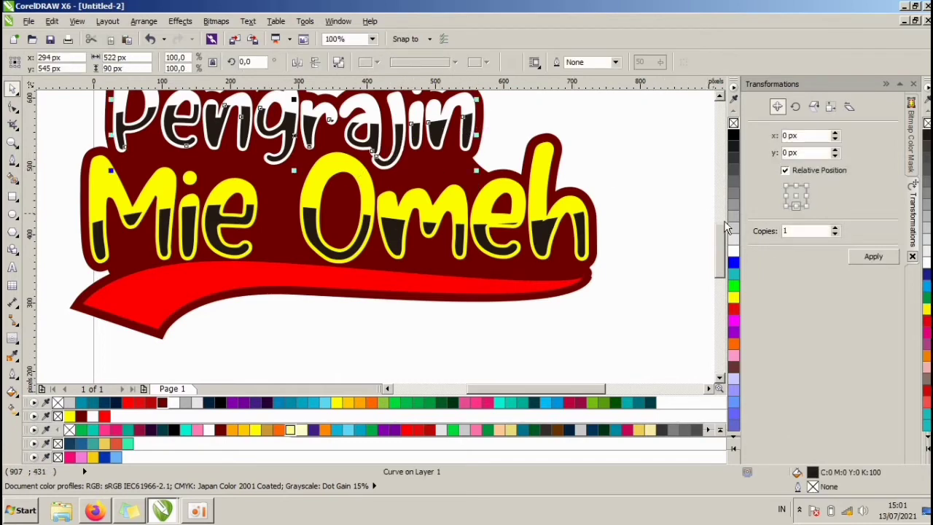
left_click(575, 163)
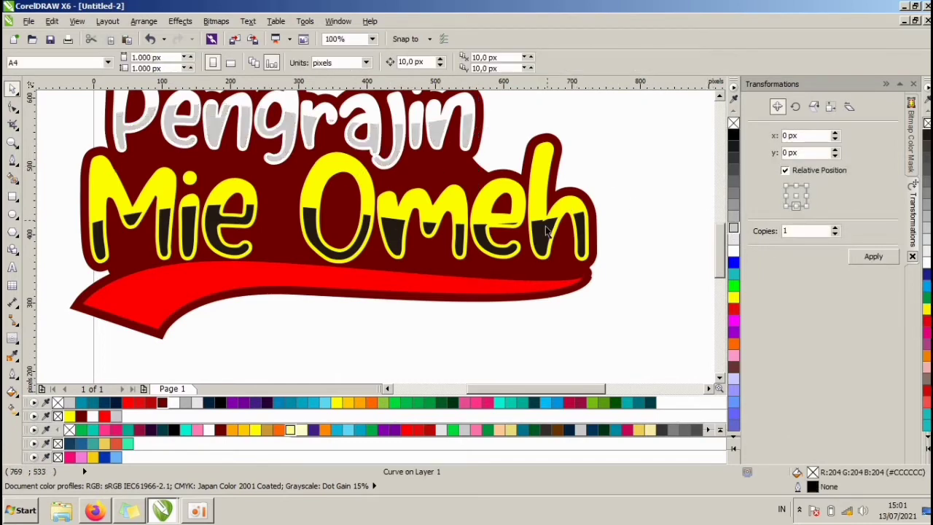
left_click(501, 253)
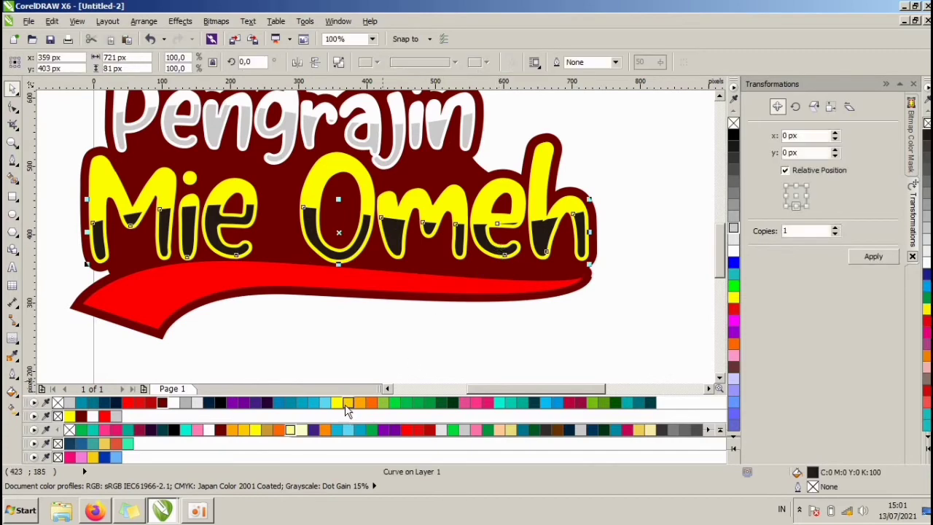
left_click(346, 403)
left_click(356, 357)
scroll(375, 273, "down", 2)
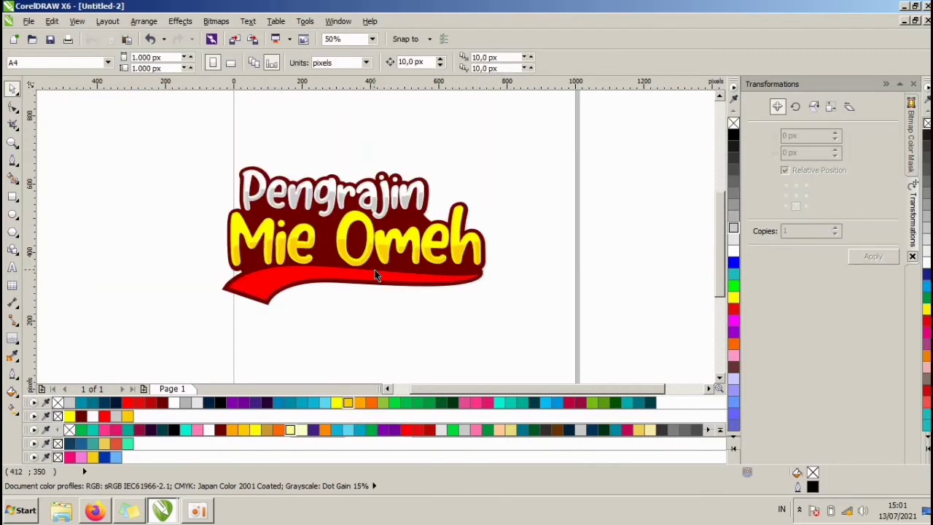
scroll(446, 206, "down", 2)
scroll(450, 187, "up", 2)
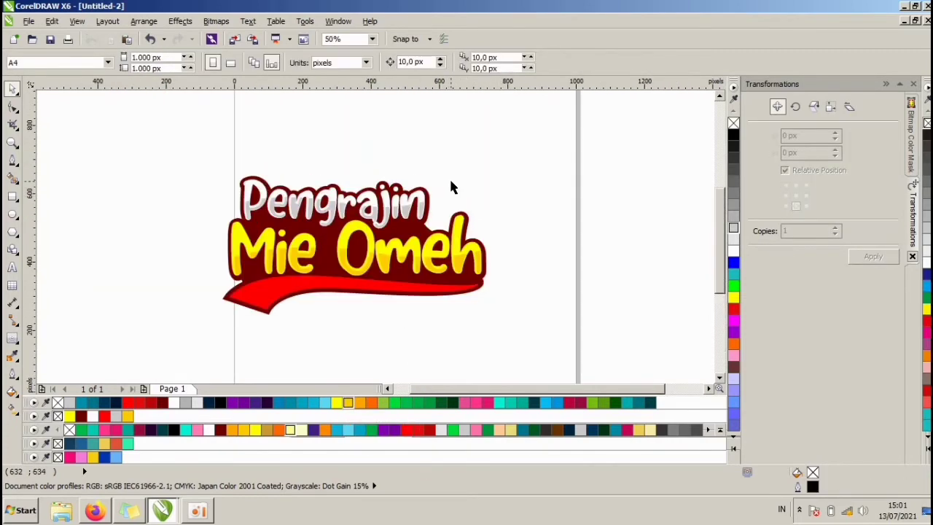
scroll(373, 255, "up", 1)
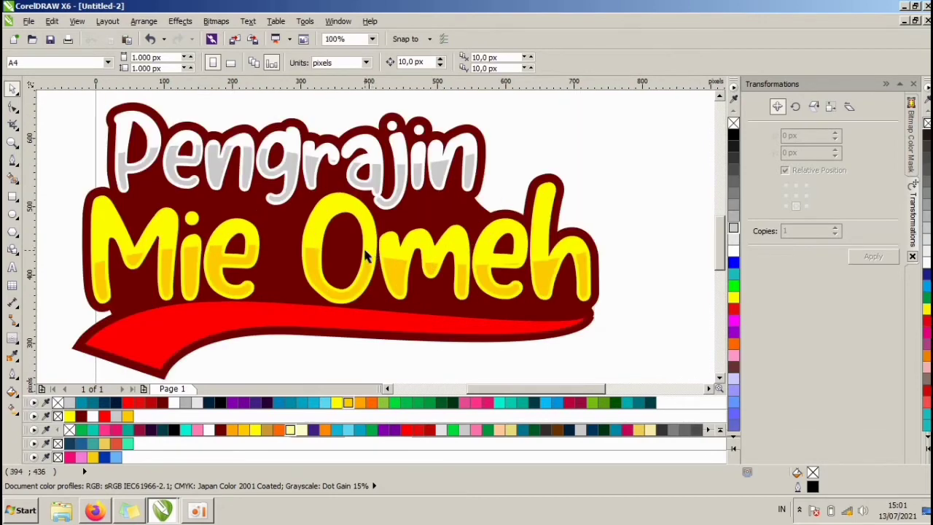
scroll(368, 255, "down", 1)
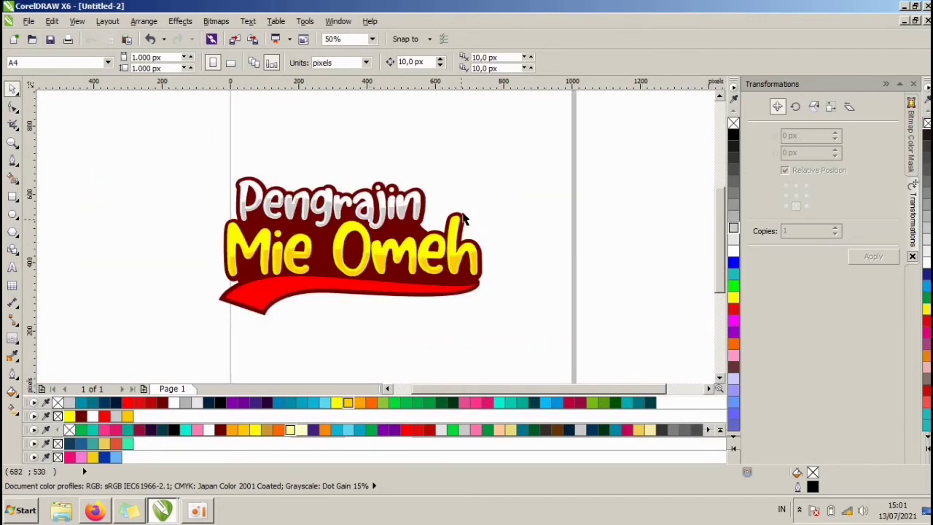
scroll(312, 198, "down", 1)
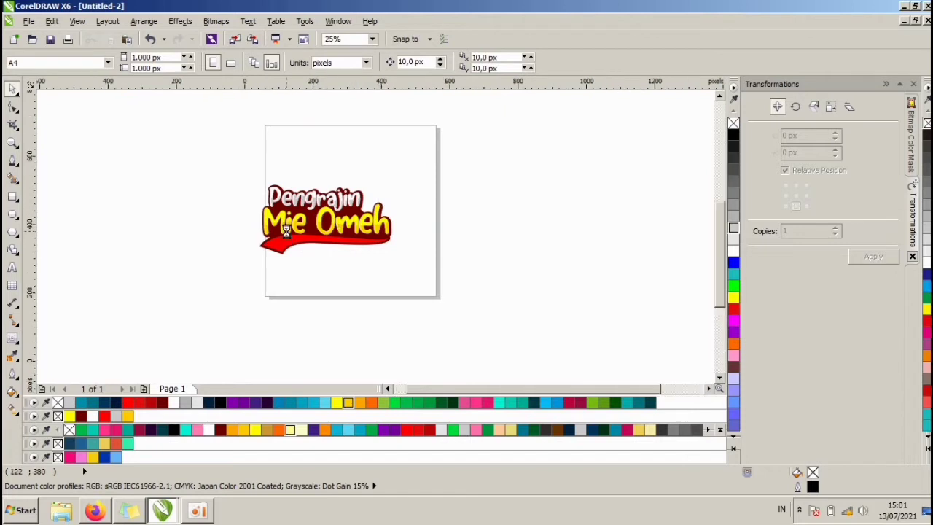
Draw a closed shape about 721 x 162 px with the Pen tool, its upper edge curving along the middle of the red swoosh
scroll(243, 267, "up", 2)
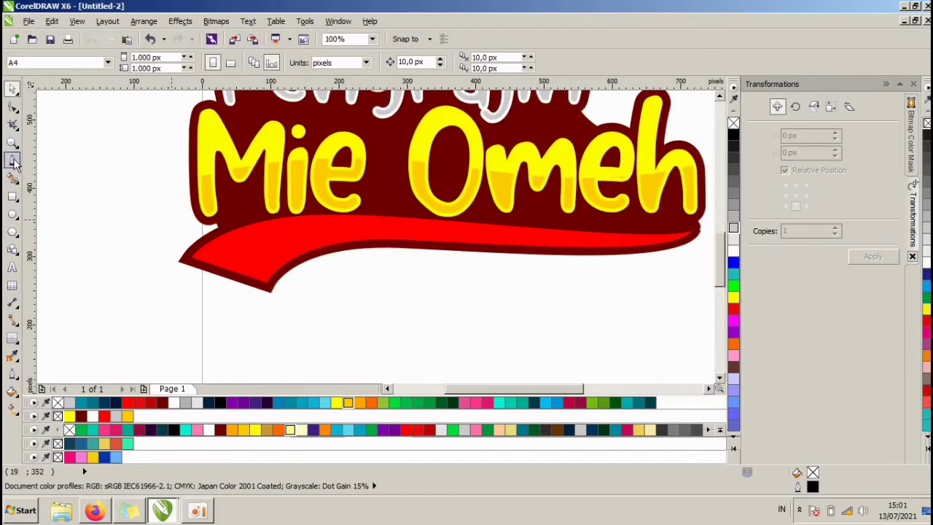
left_click(13, 160)
left_click(212, 284)
left_click_drag(362, 229, 628, 240)
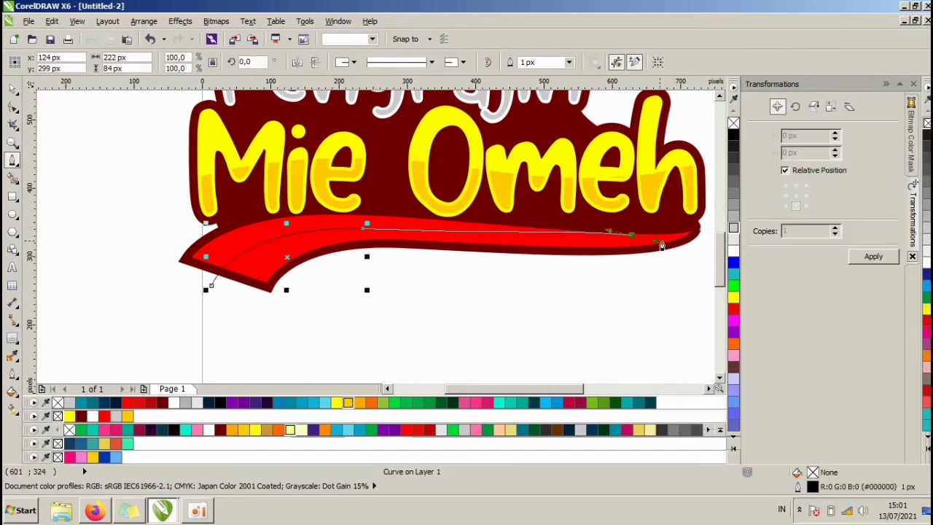
left_click_drag(679, 272, 649, 287)
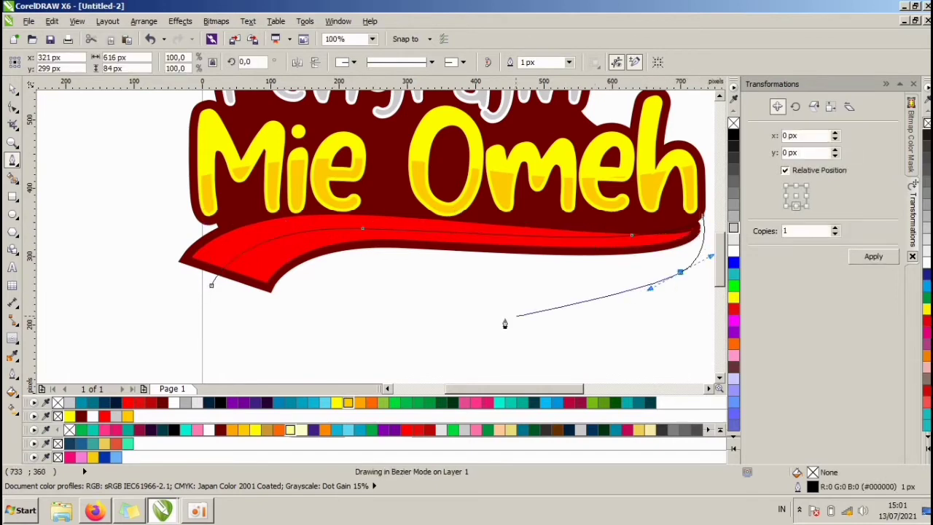
left_click_drag(486, 322, 379, 327)
left_click_drag(306, 324, 262, 326)
left_click(211, 286)
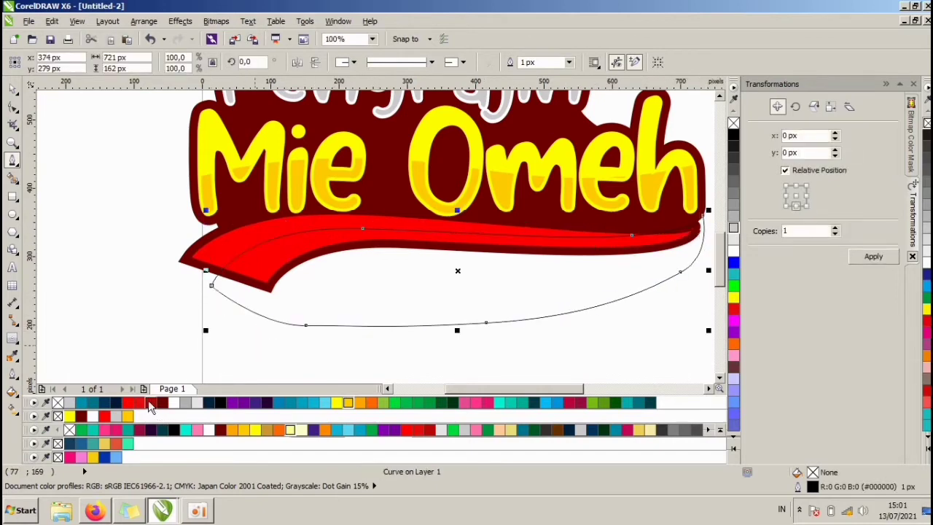
Fill the new shape darker red (#B80606) without an outline and PowerClip it inside the red swoosh
left_click(149, 407)
right_click(733, 123)
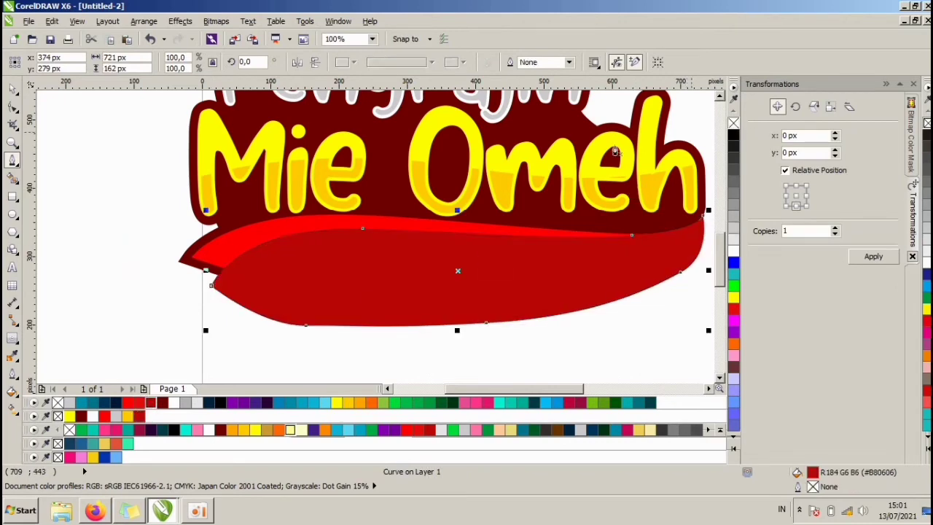
key("space")
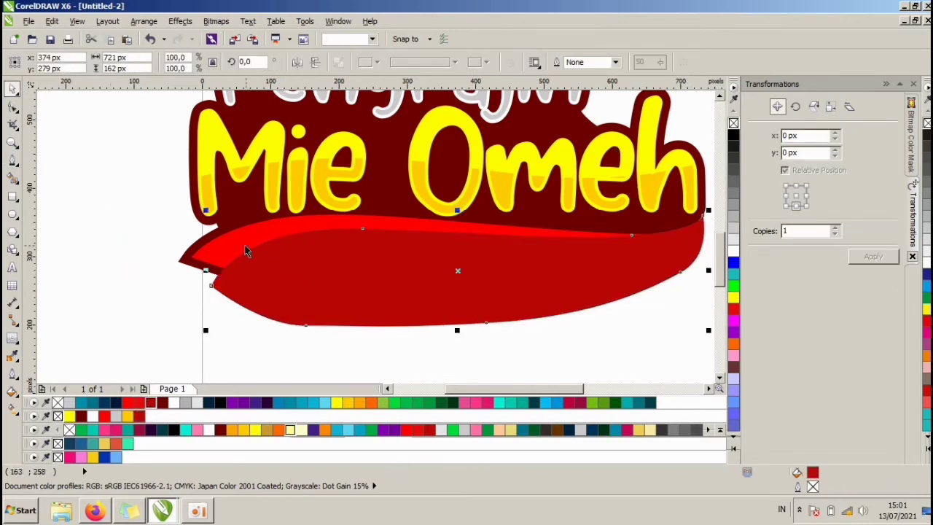
key("Escape")
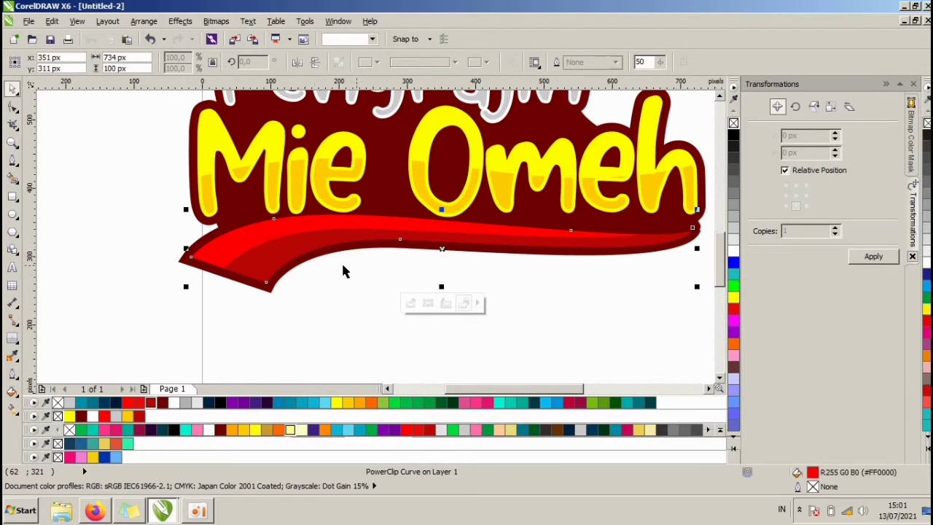
Undo the last PowerClip and fill the swoosh's shading shape red (#E30C0C)
scroll(296, 235, "down", 1)
key("ctrl+z")
left_click(240, 231)
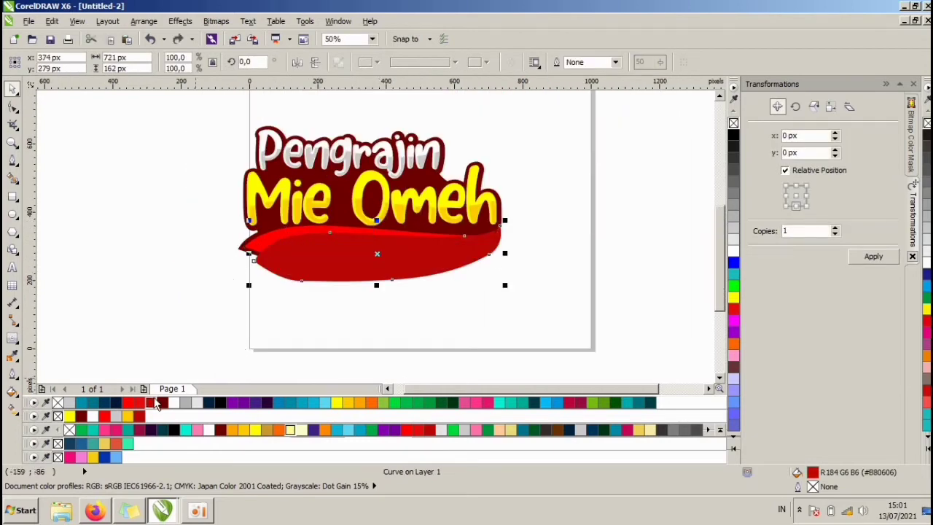
left_click(155, 402)
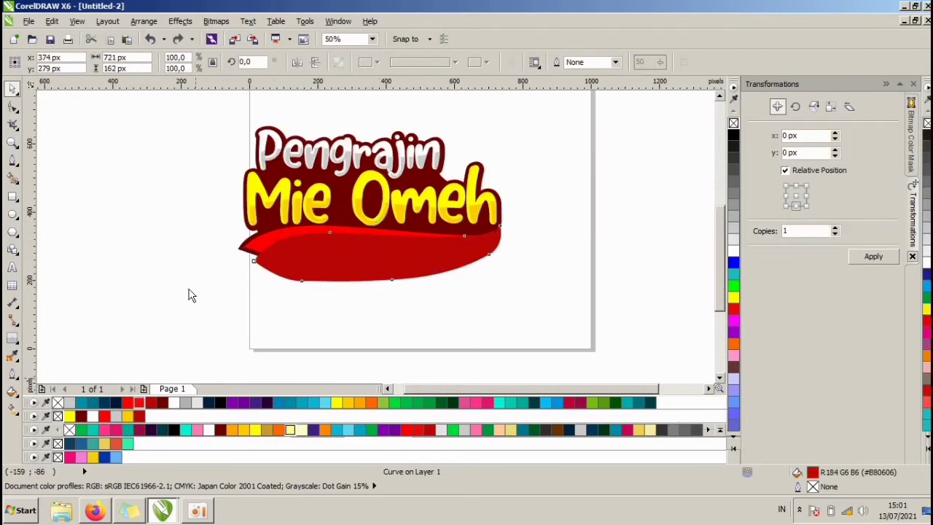
PowerClip the recolored shading shape inside the red swoosh
left_click(184, 23)
mouse_move(200, 215)
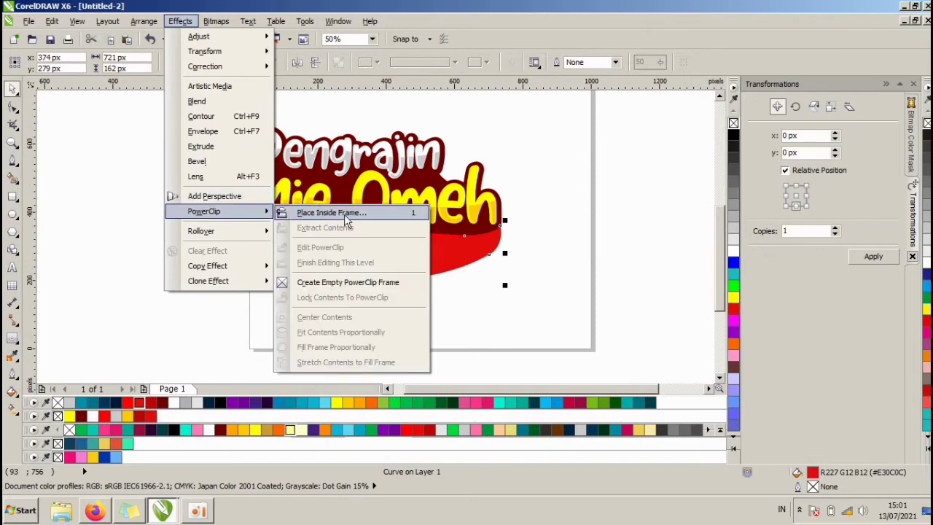
left_click(332, 212)
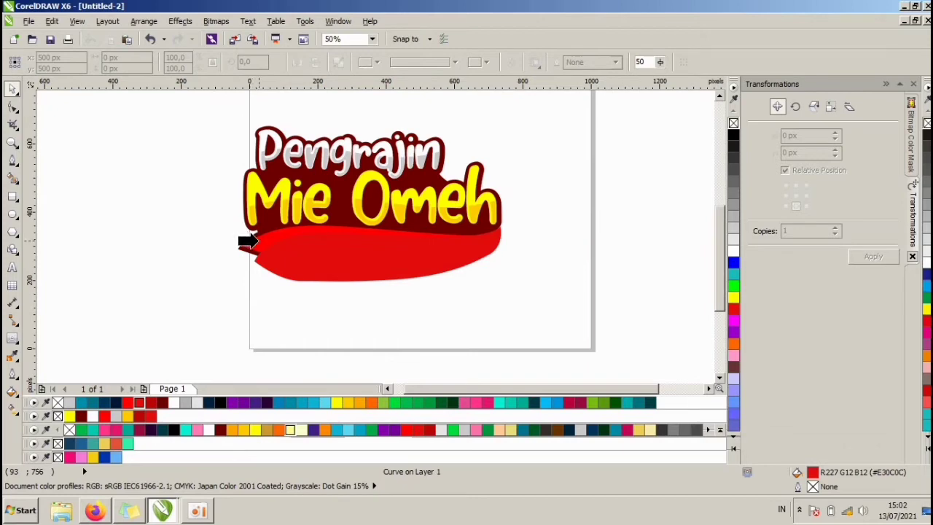
left_click(258, 241)
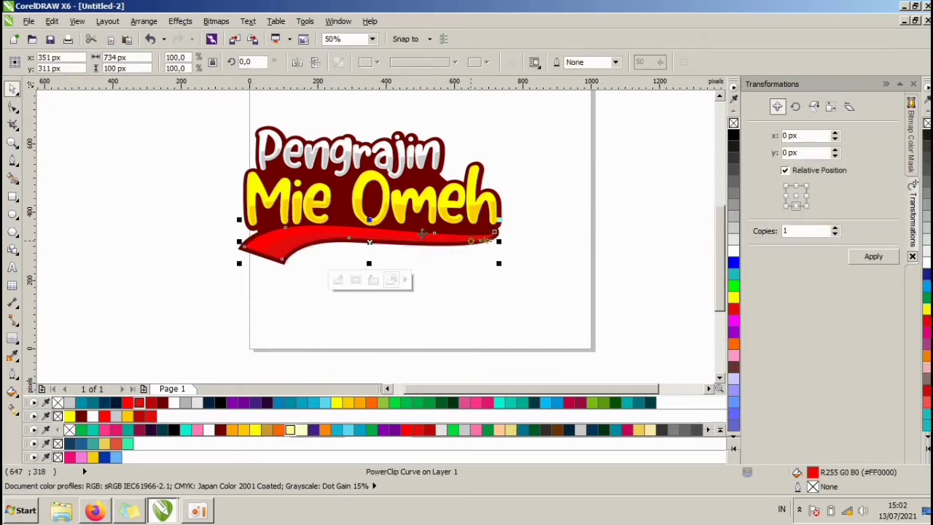
left_click(519, 284)
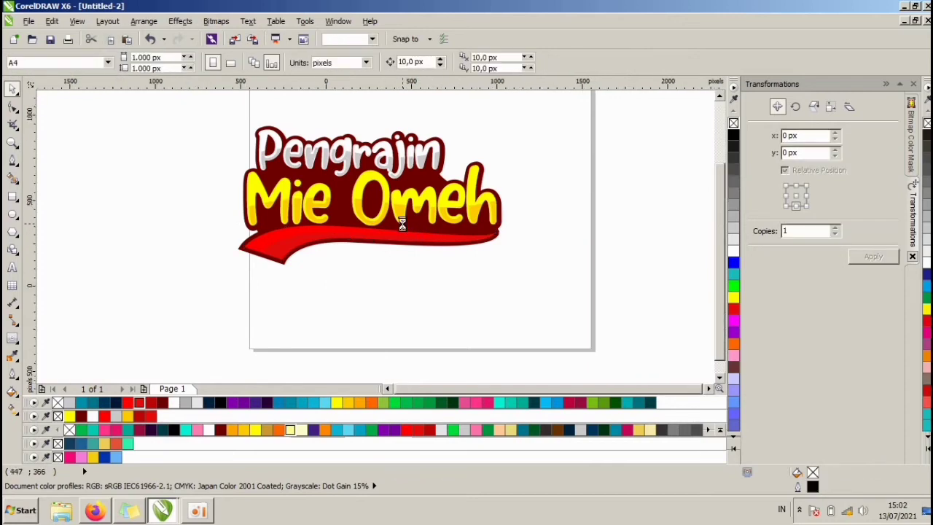
Draw a circle about 344 px in diameter beside the lettering and reduce its height to about 302 px from above
scroll(510, 233, "down", 1)
scroll(521, 209, "up", 1)
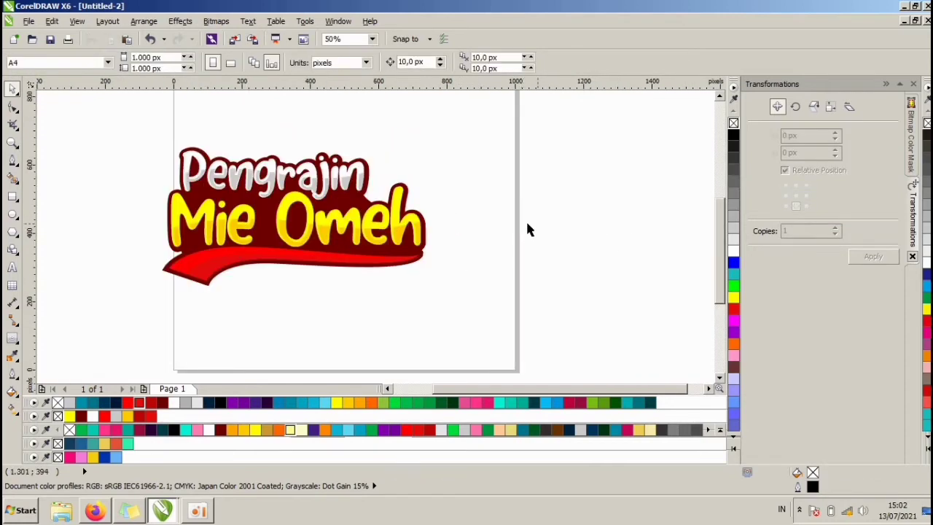
scroll(527, 226, "down", 1)
scroll(429, 215, "up", 1)
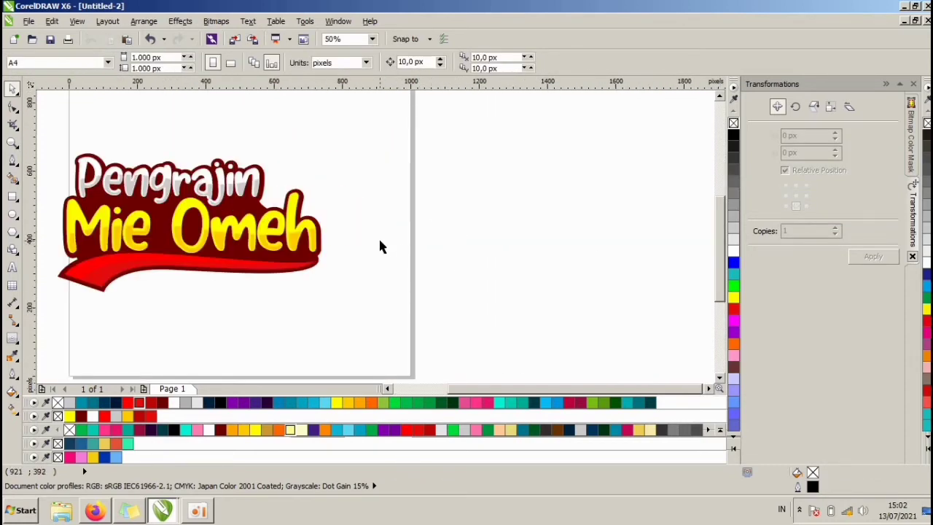
left_click(13, 213)
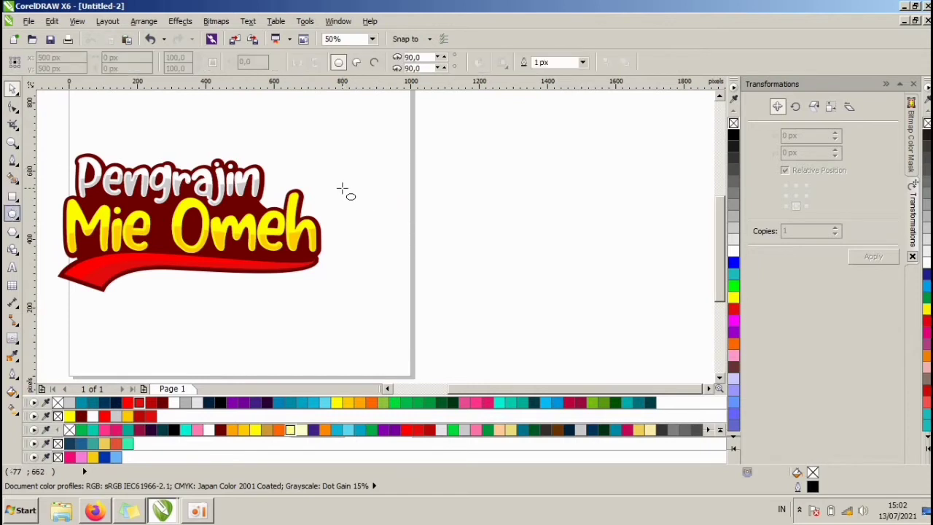
left_click_drag(340, 180, 460, 282)
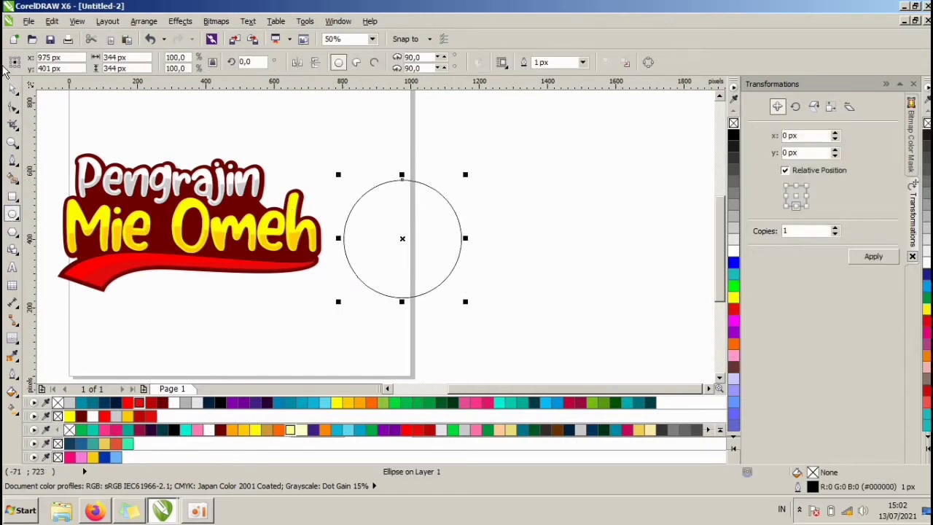
left_click_drag(404, 172, 405, 187)
Make a widened ellipse copy about 788 x 302 px over the circle's upper part, trim the circle with it and delete it
left_click_drag(427, 223, 510, 199)
right_click(430, 186)
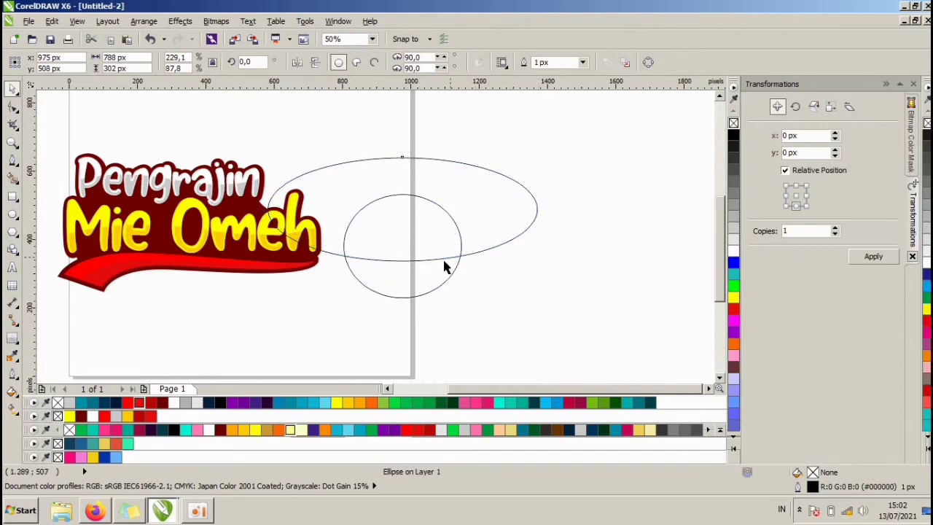
left_click(443, 262, "shift")
left_click(439, 63)
key("Delete")
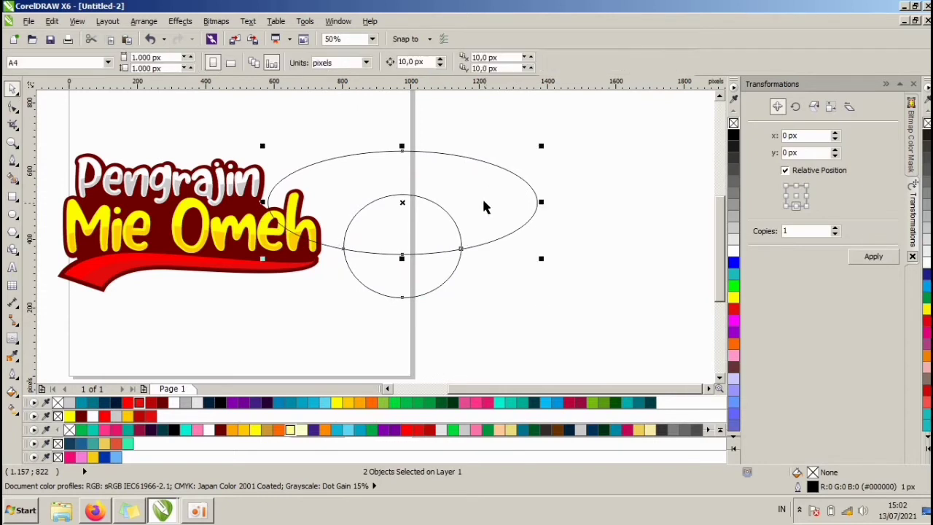
Enlarge the bowl-shaped remainder to about 372 x 188 px and move it up beside the lettering
left_click(430, 255)
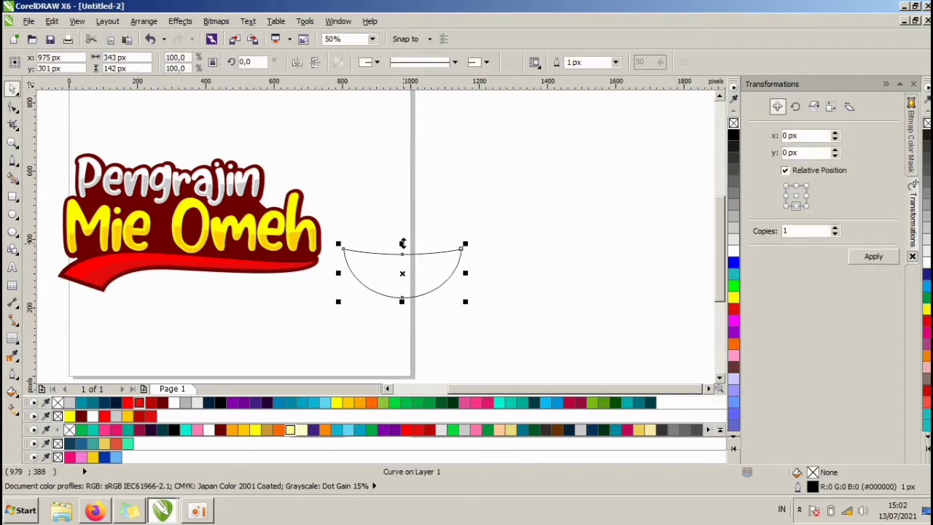
left_click_drag(402, 242, 402, 224)
left_click_drag(463, 264, 474, 265)
left_click_drag(418, 257, 419, 214)
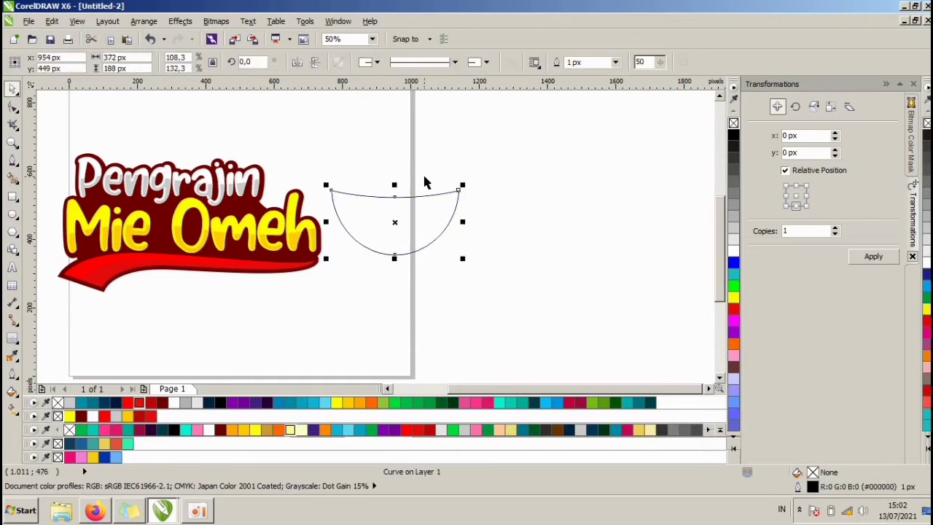
Draw a closed shape about 372 x 64 px with the Pen tool for the bowl's opening and delete its upper middle node
scroll(424, 176, "up", 1)
left_click(414, 166)
left_click(12, 160)
left_click(257, 224)
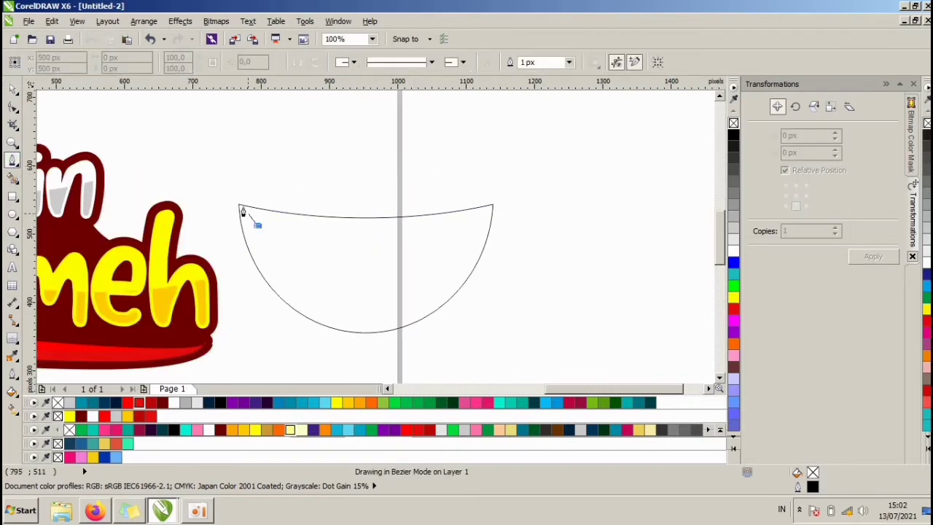
left_click(240, 207)
left_click_drag(373, 192, 474, 201)
left_click(493, 204)
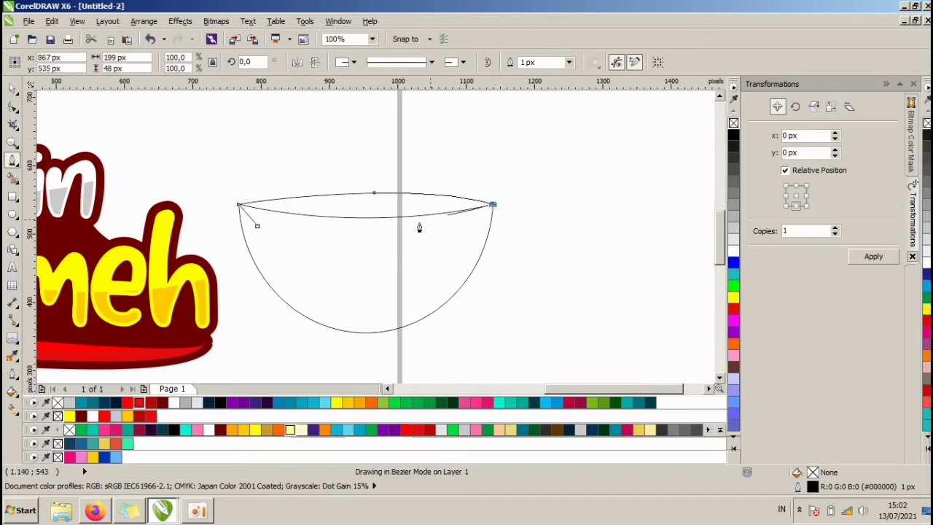
left_click_drag(257, 225, 350, 241)
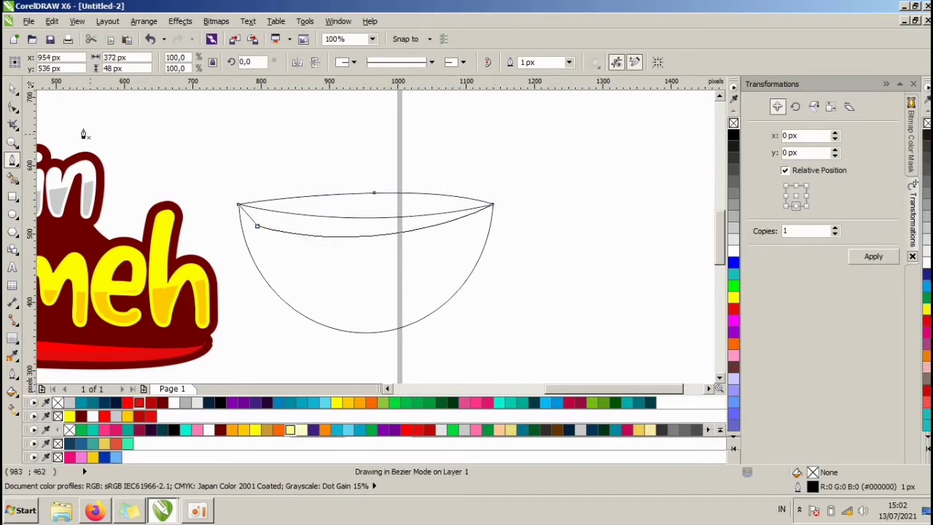
left_click(13, 107)
double_click(373, 194)
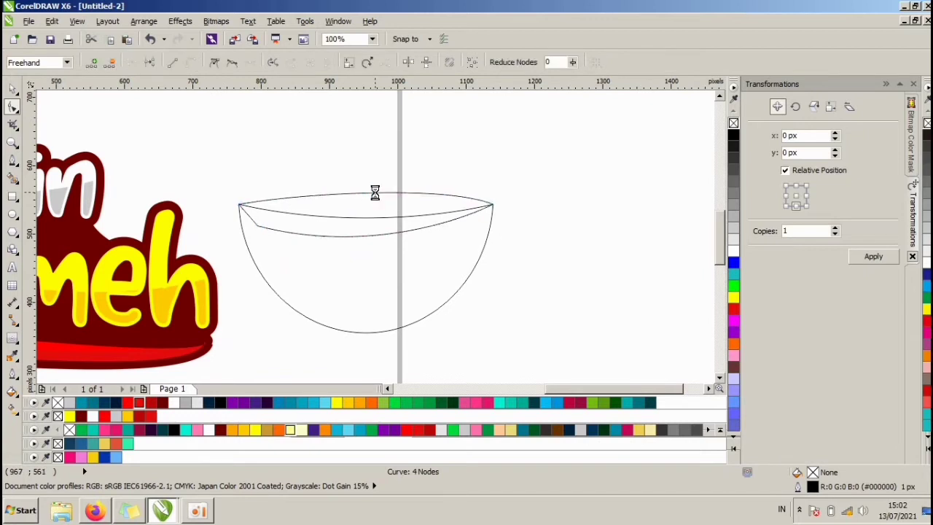
Fill the bowl's opening shape dark red (#B80606) and remove its outline
left_click(13, 88)
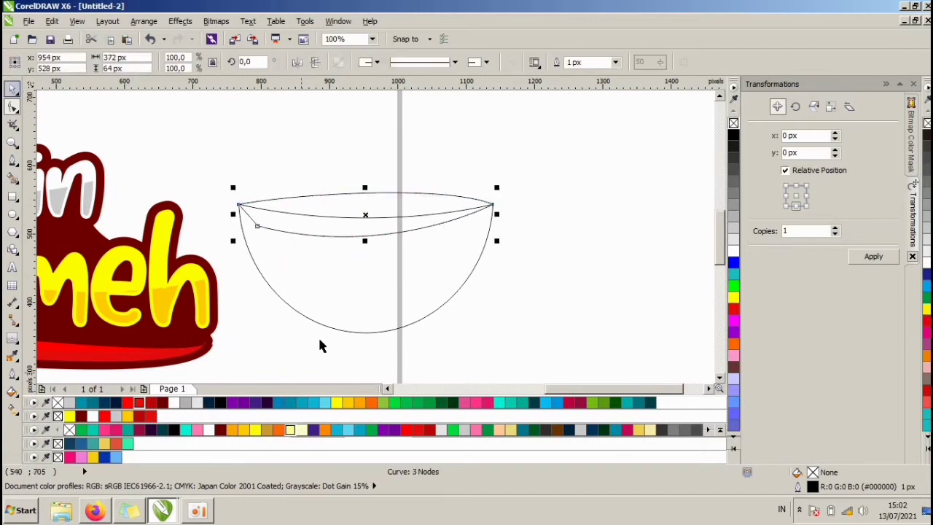
left_click(150, 403)
right_click(733, 123)
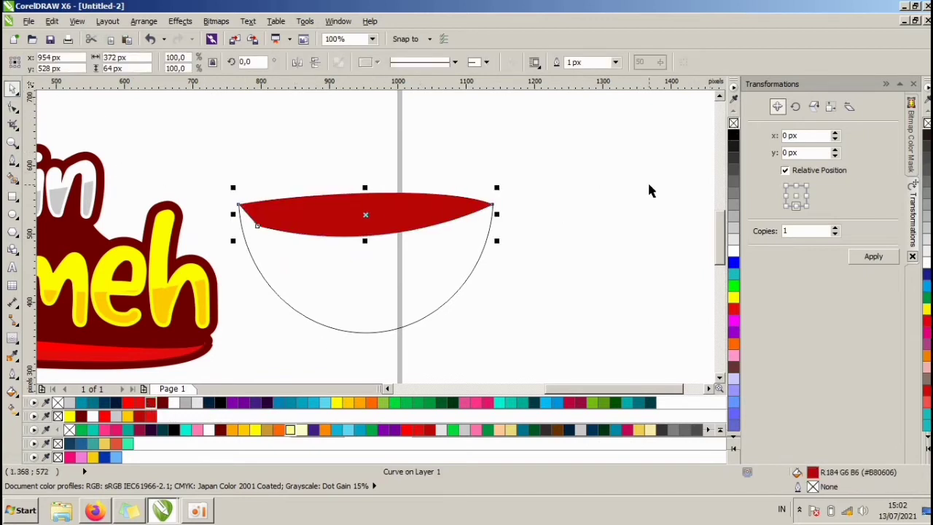
Fill the bowl body bright red (#FF0000) and remove its outline
left_click(268, 283)
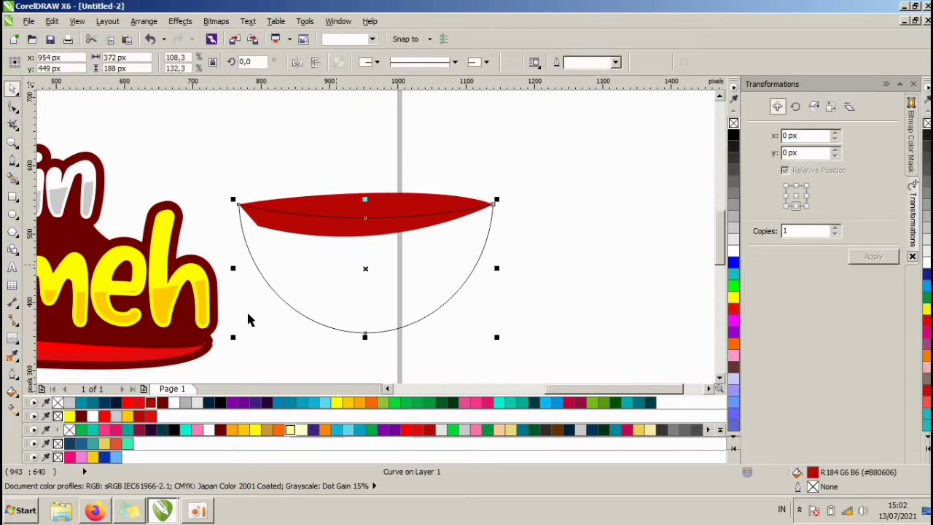
left_click(140, 415)
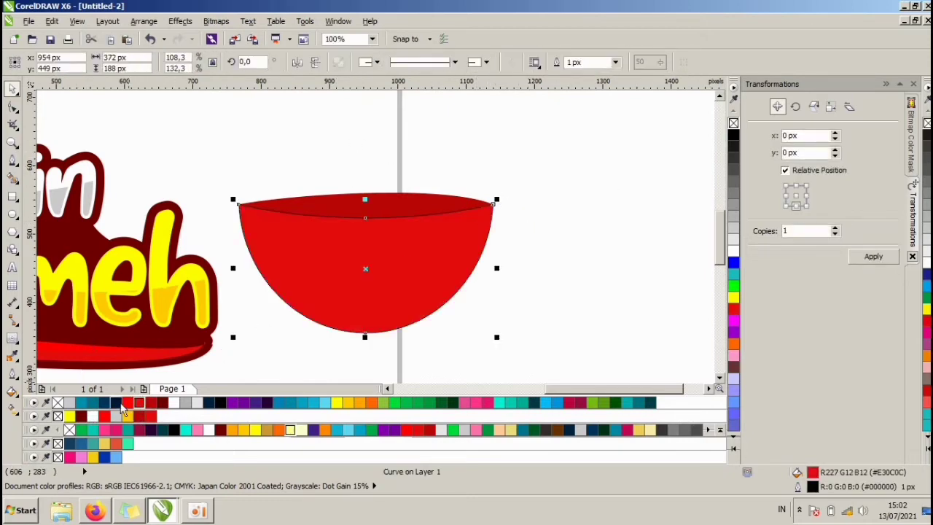
left_click(117, 402)
left_click(127, 402)
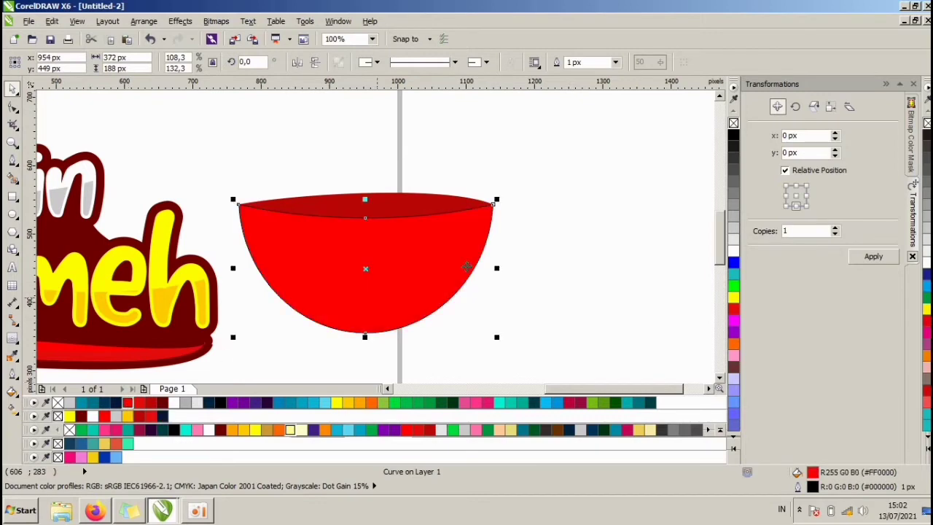
left_click(578, 236)
Draw a closed Pen shape about 466 x 295 px whose inner edge curves across the right part of the bowl body
left_click(12, 159)
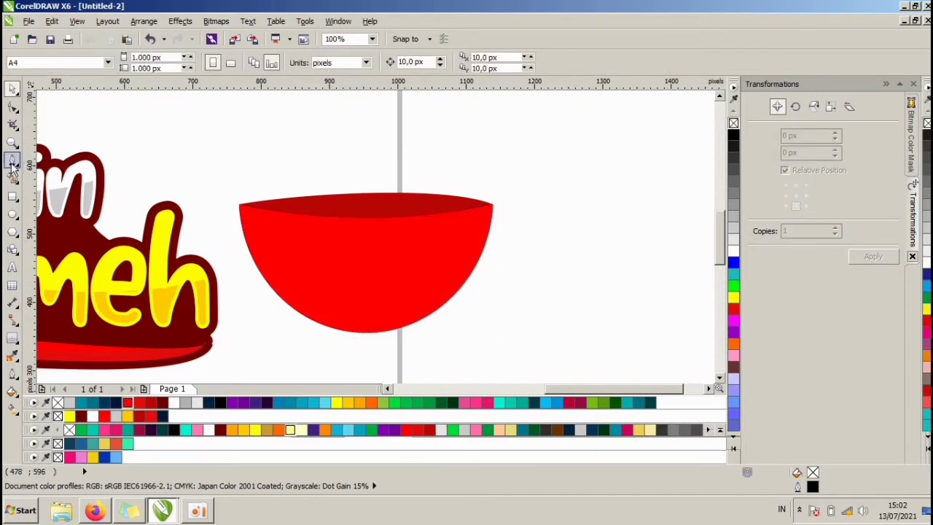
left_click(412, 175)
left_click_drag(347, 310, 231, 342)
left_click(205, 302)
left_click_drag(355, 372, 453, 361)
left_click_drag(522, 294, 520, 225)
left_click_drag(515, 190, 501, 165)
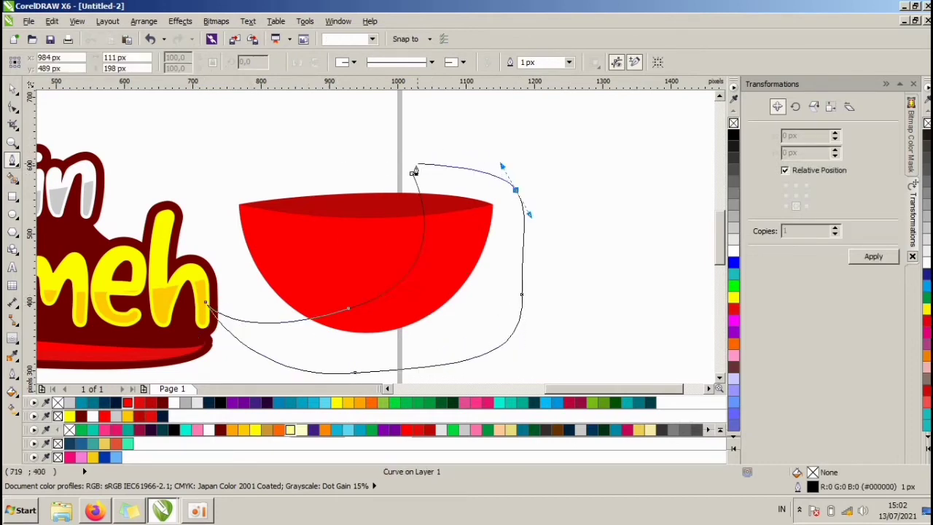
left_click(412, 175)
Intersect the drawn shape with the bright red bowl body and delete the drawn shape
left_click(12, 89)
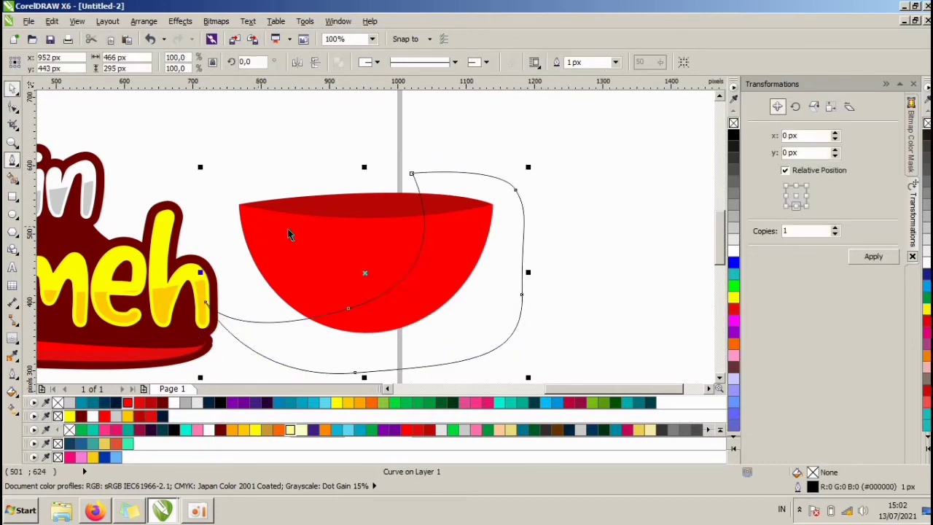
left_click(289, 231, "shift")
key("ctrl+a")
left_click(455, 62)
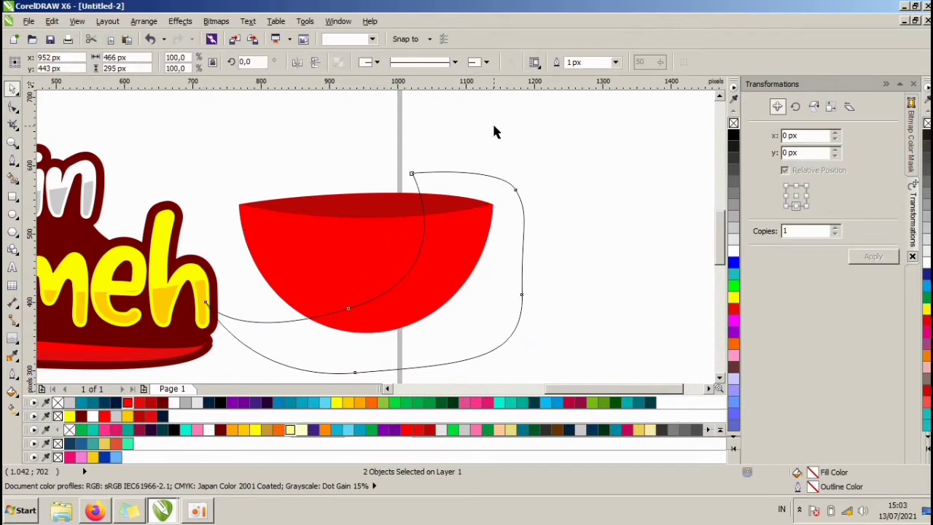
Fill the overlap area along the bowl's right side with slightly darker red (#E30C0C)
left_click(461, 246)
left_click(138, 402)
key("Escape")
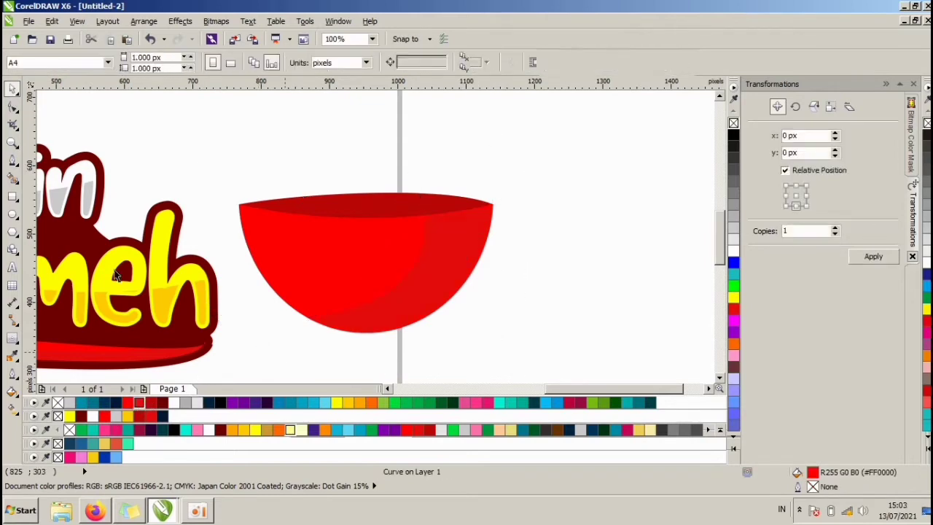
Draw a second closed Pen shape about 393 x 313 px, its inner edge curving through the middle of the bowl's shading
left_click(15, 163)
left_click_drag(459, 173, 462, 214)
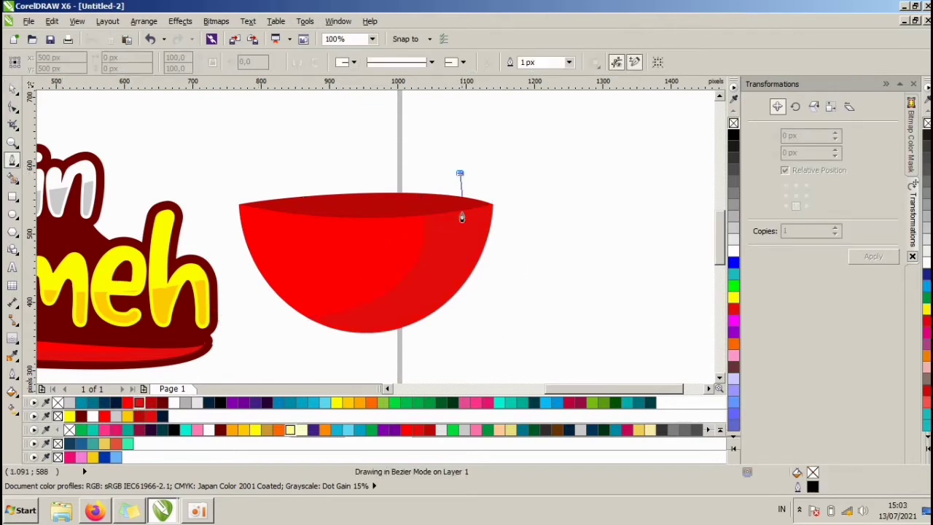
left_click_drag(312, 348, 377, 351)
left_click_drag(478, 332, 551, 252)
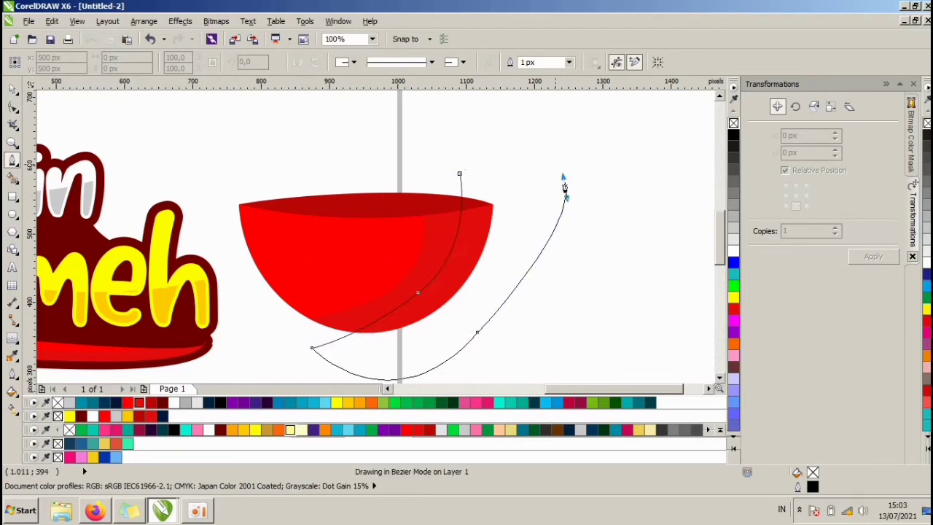
left_click_drag(565, 187, 524, 150)
left_click(459, 173)
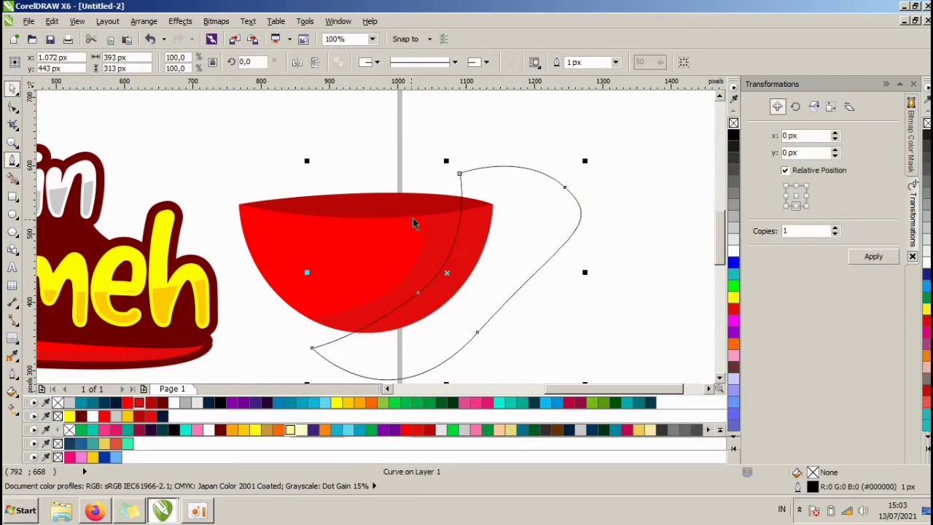
Intersect the second drawn shape with the bowl's #E30C0C shading and delete the drawn shape
left_click(437, 229, "shift")
left_click(454, 64)
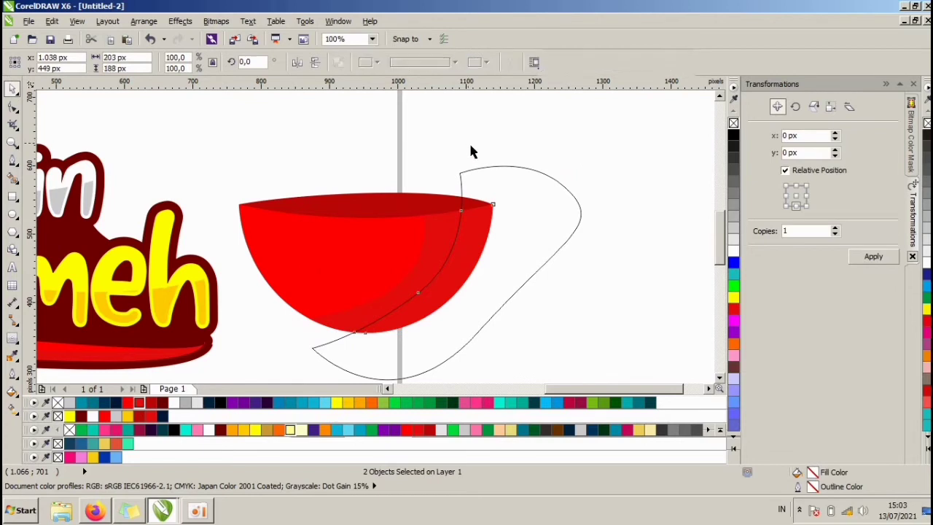
left_click(472, 150)
left_click(507, 166)
key("Delete")
Fill the outermost shading strip on the bowl's right side dark red (#B80606)
left_click(475, 227)
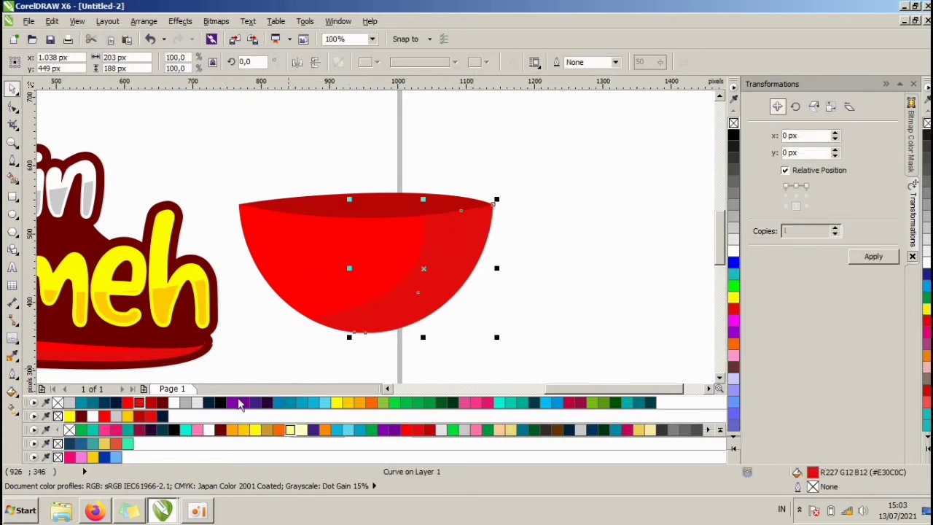
left_click(150, 403)
left_click(492, 330)
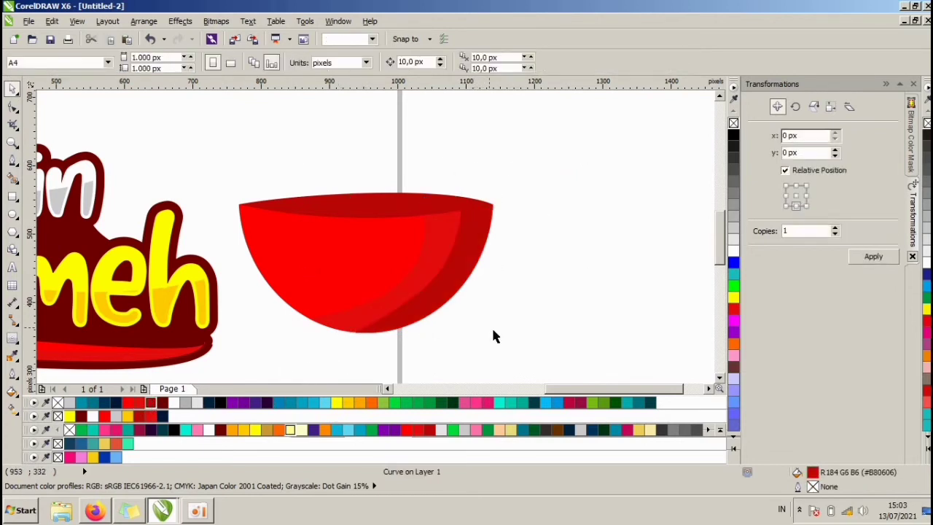
left_click_drag(509, 339, 168, 135)
left_click(337, 142)
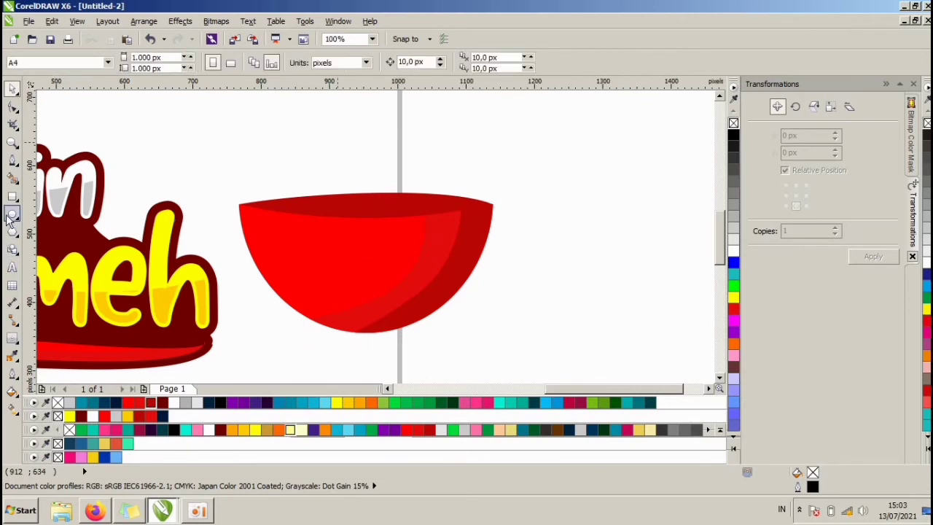
Draw a circle about 338 px across beside the bowl, filled yellow (#FFFF00) with a dark red (#6E0000) outline
left_click(12, 215)
scroll(160, 220, "down", 1)
left_click_drag(334, 165, 456, 285)
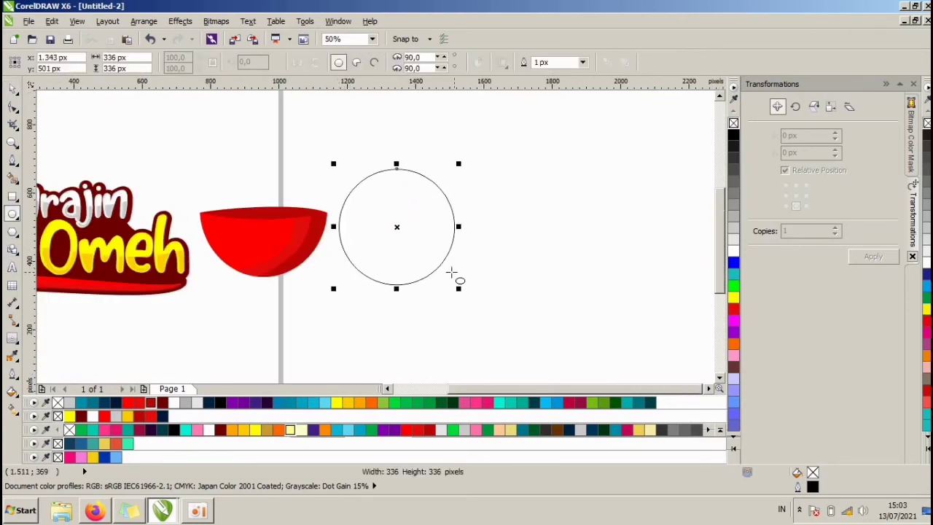
key("space")
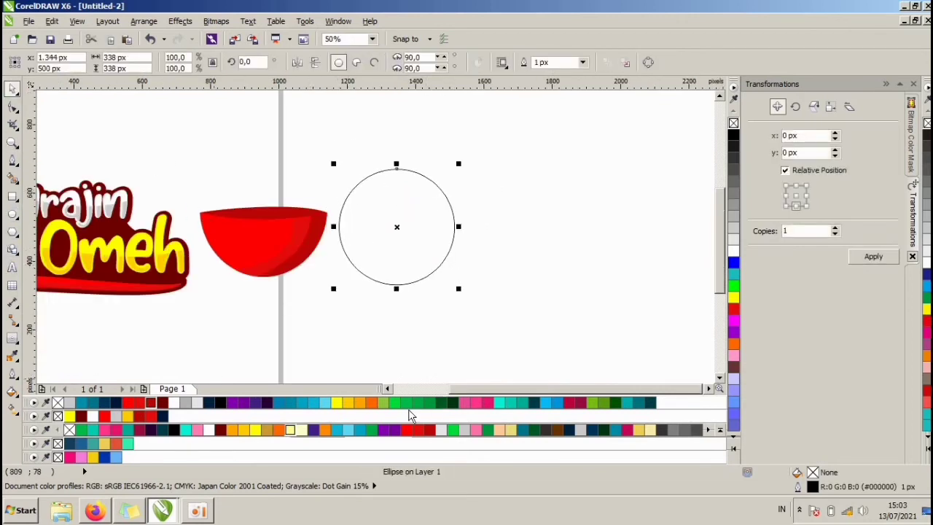
left_click(338, 403)
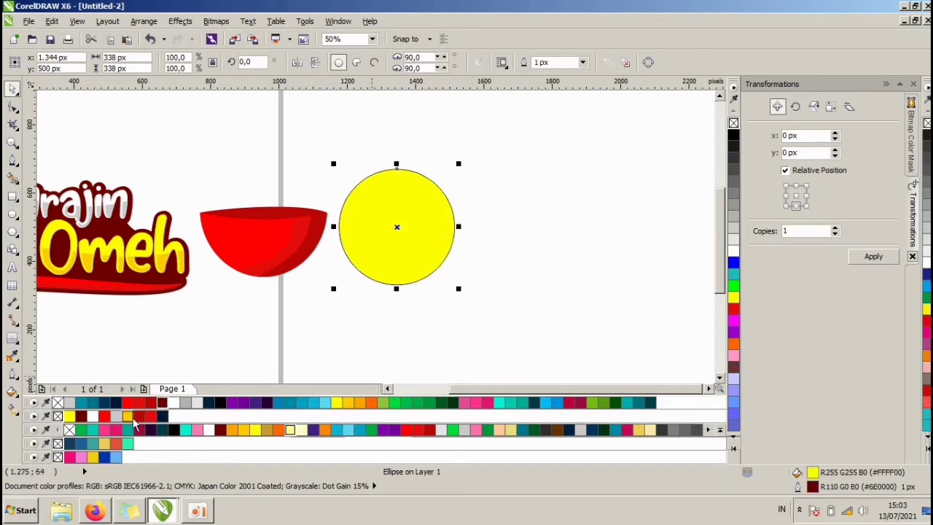
Set the circle's outline to 25 px with rounded corners and line caps, placed behind the fill
double_click(810, 487)
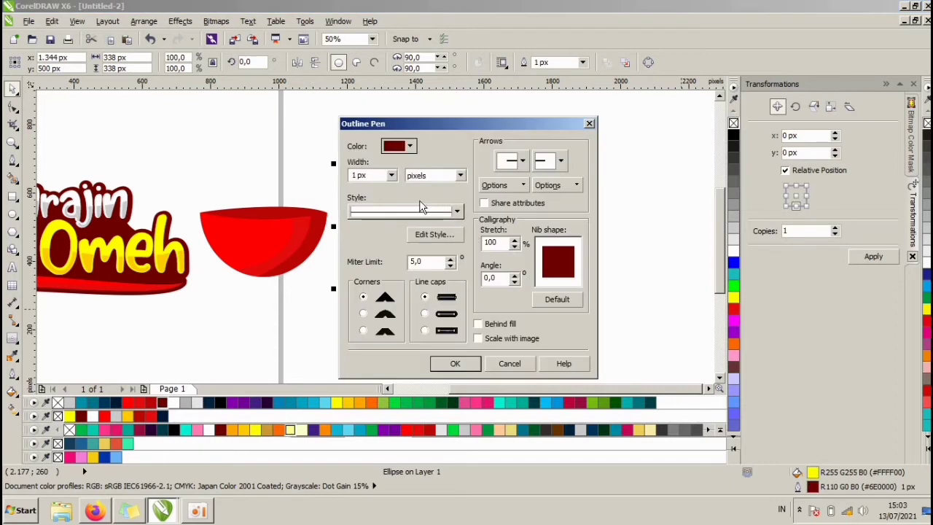
left_click(391, 177)
left_click(365, 286)
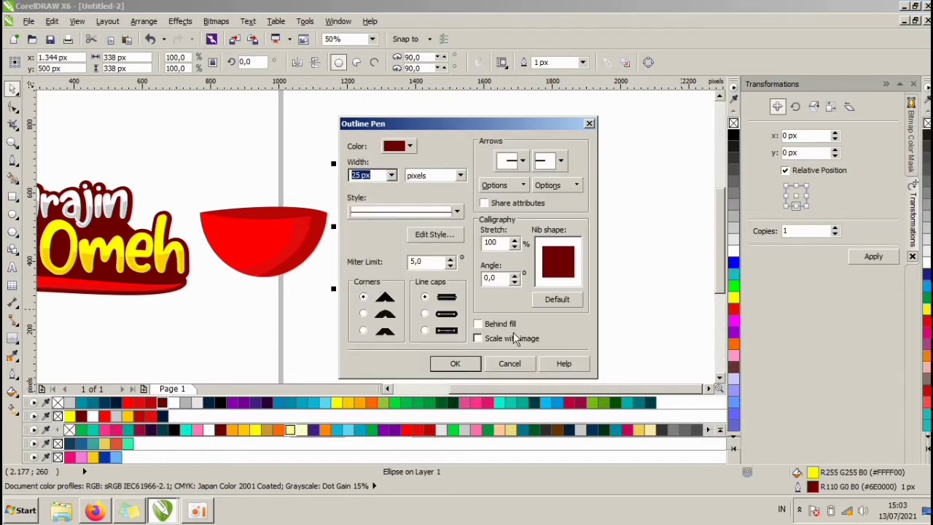
left_click(479, 322)
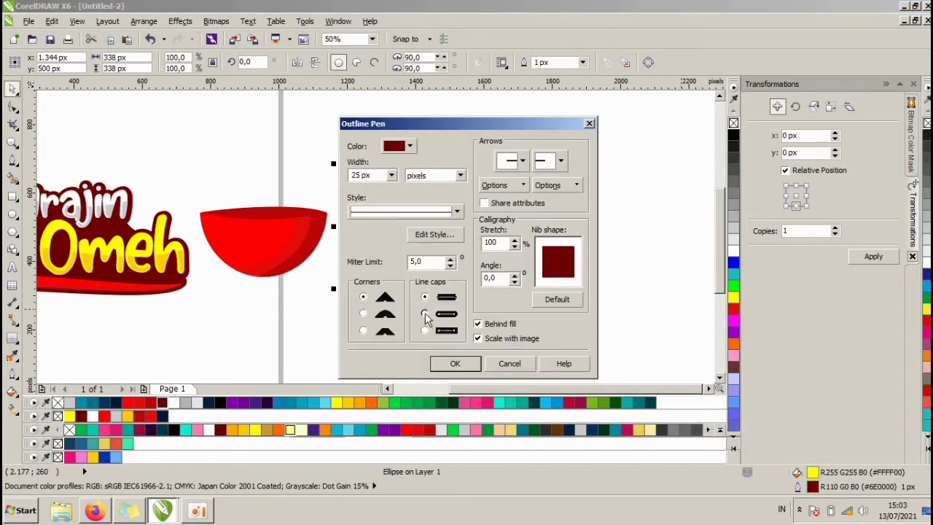
left_click(448, 362)
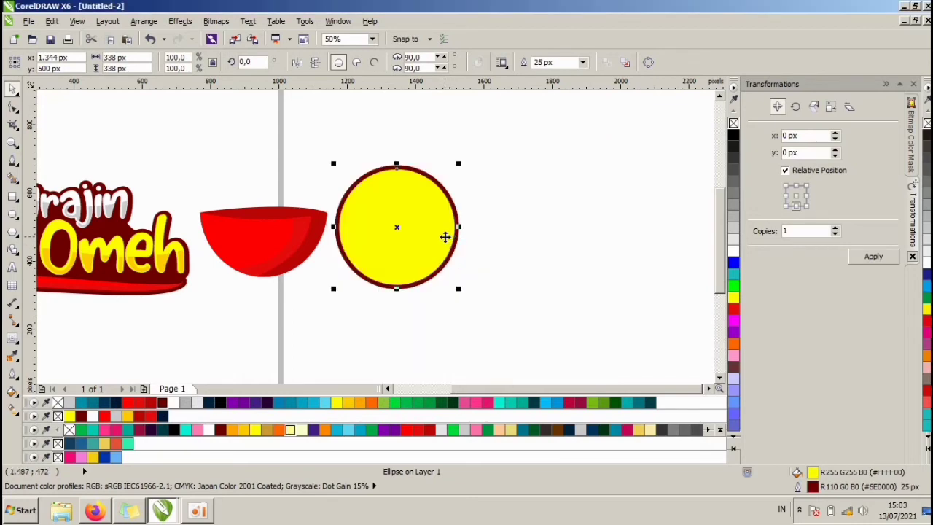
Try a thinner 10 px outline on the yellow circle
scroll(445, 190, "up", 1)
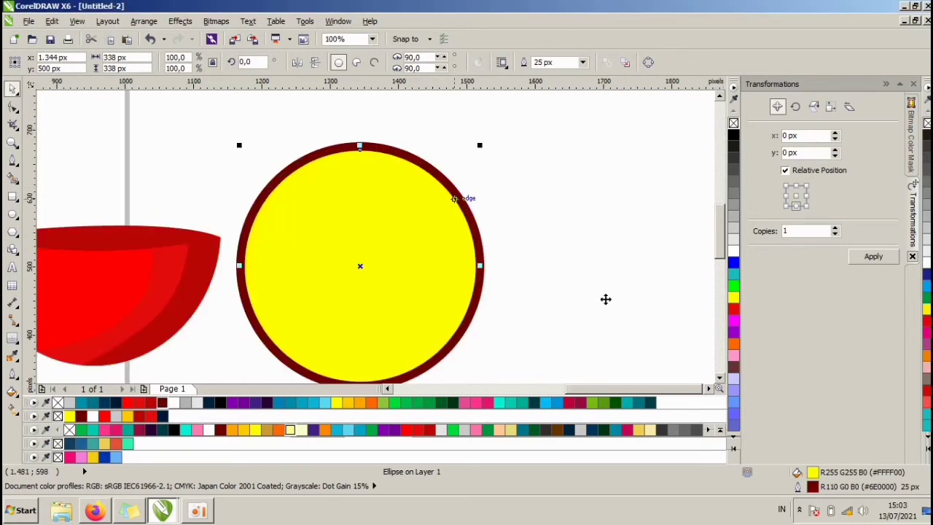
double_click(813, 487)
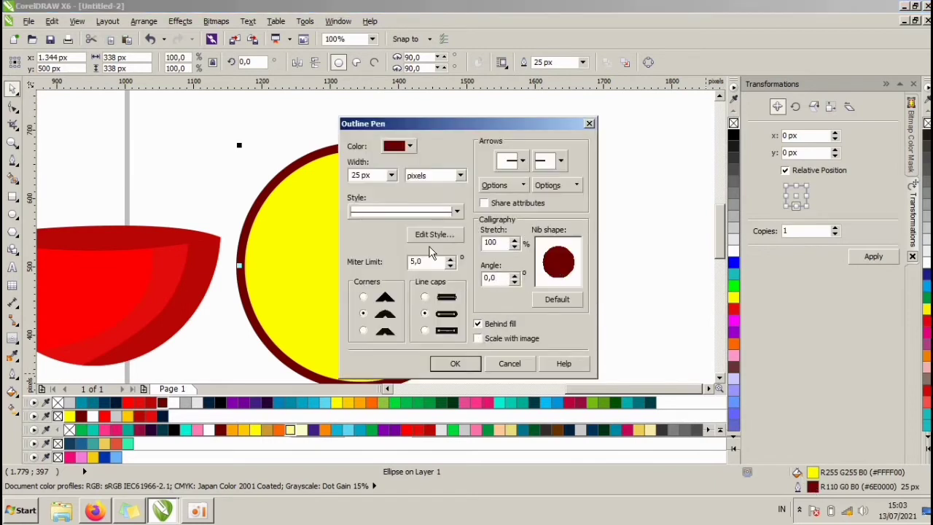
left_click(391, 176)
left_click(363, 266)
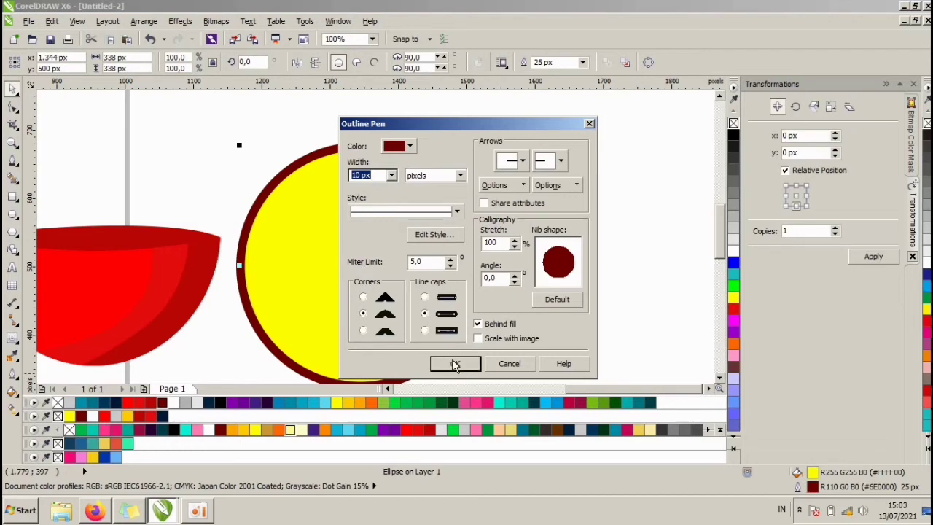
left_click(455, 364)
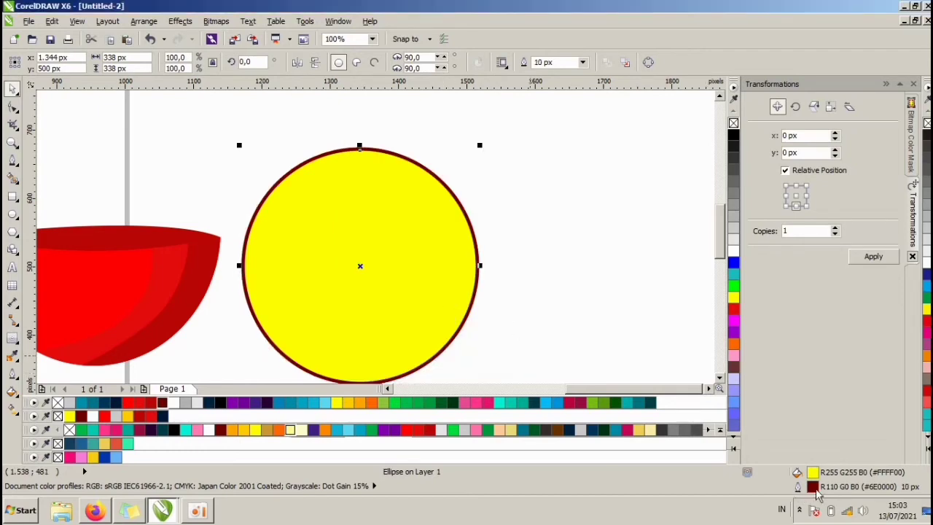
Set the yellow circle's outline width to 16 px
double_click(813, 486)
left_click(391, 176)
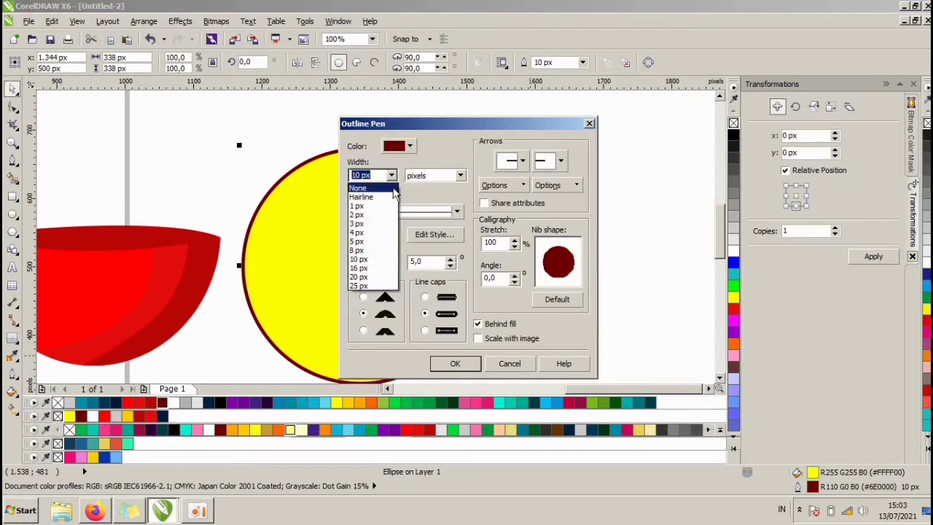
left_click(367, 269)
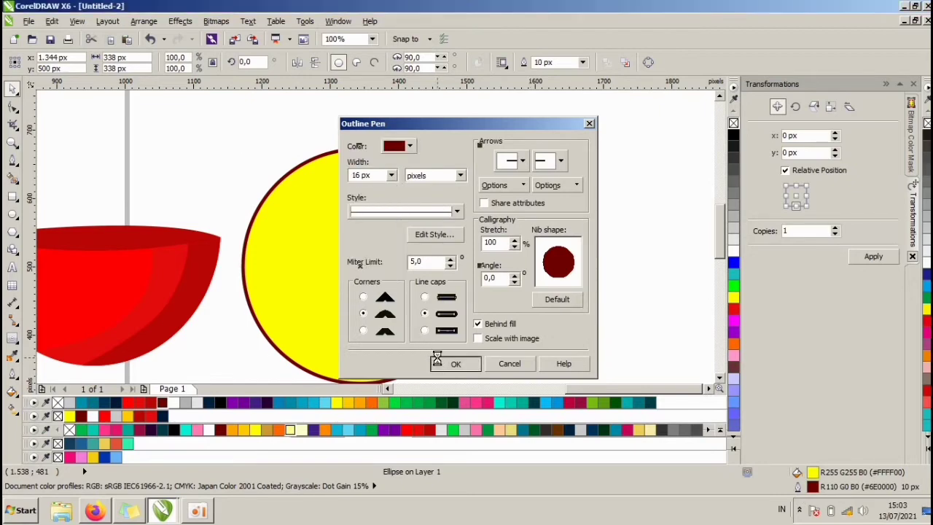
left_click(439, 363)
Duplicate the circle at successively smaller sizes about its centre to form eight concentric noodle rings, and group them
left_click_drag(480, 146, 323, 192)
scroll(421, 204, "up", 2)
scroll(365, 239, "down", 2)
left_click(394, 274)
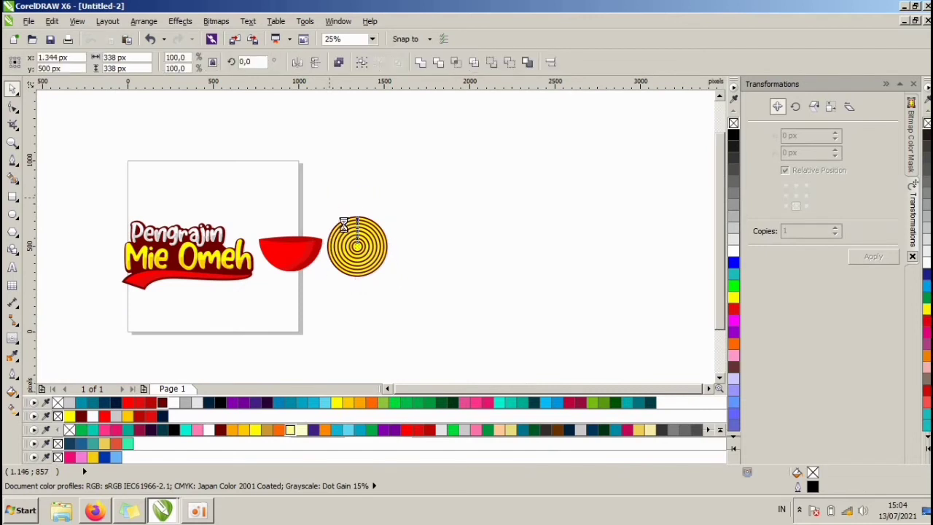
key("ctrl+g")
Make the outlines of the grouped noodle rings scale with the image
scroll(351, 232, "up", 1)
left_click_drag(423, 203, 717, 382)
key("ctrl+z")
double_click(812, 486)
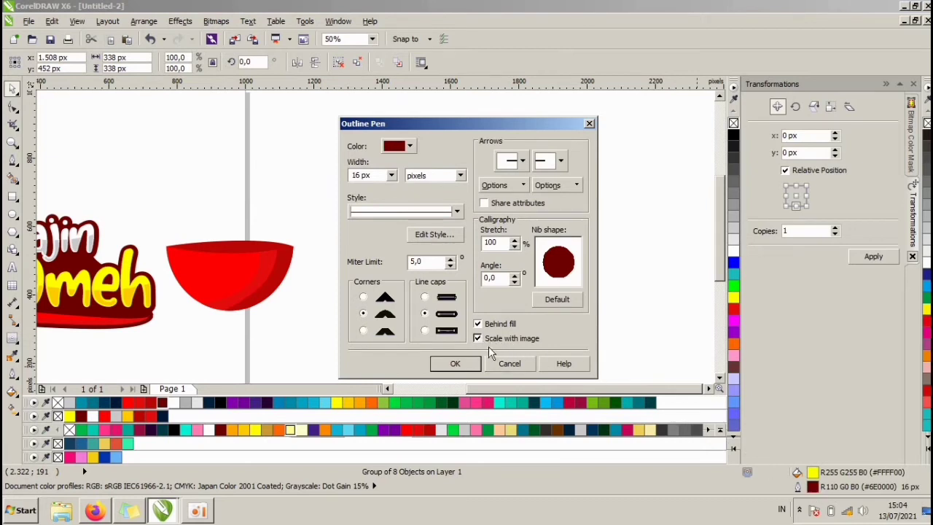
left_click(455, 364)
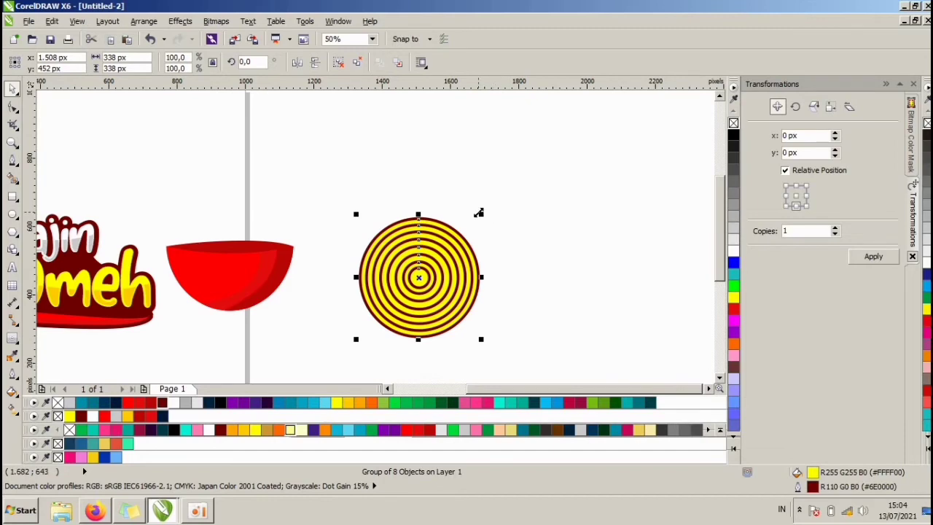
Scale the noodle ring group down to about 191 px across and place it over the bowl's right half
left_click_drag(478, 213, 462, 231)
left_click_drag(440, 266, 261, 261)
scroll(208, 218, "up", 2)
key("Escape")
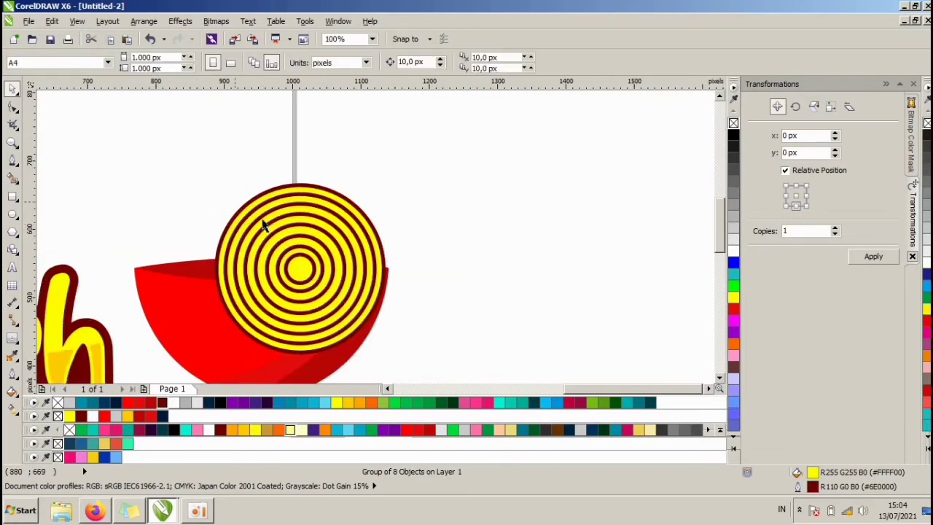
left_click(264, 224)
left_click_drag(214, 183, 247, 195)
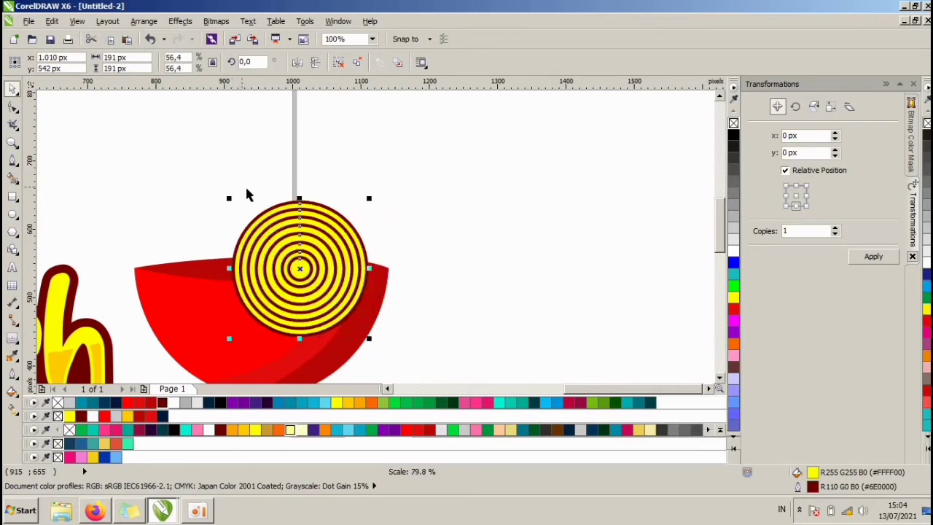
Place a copy of the noodle rings over the bowl's left half, slightly lower, and send both ring groups behind the bowl
left_click_drag(303, 239, 218, 268)
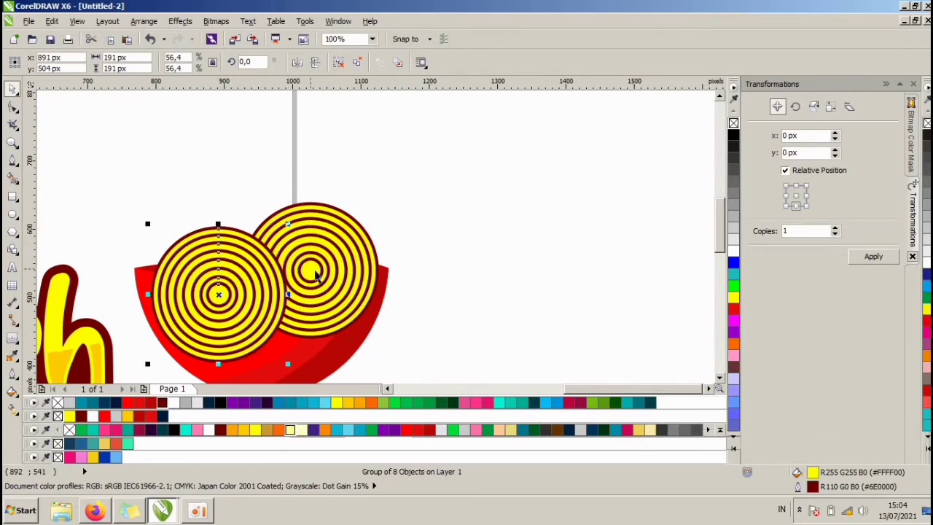
key("shift+Page_Down")
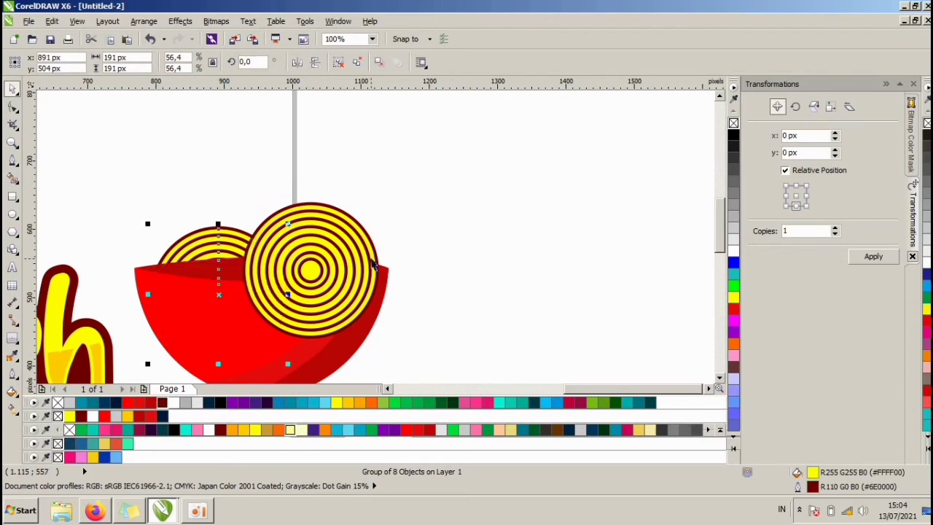
left_click(342, 255)
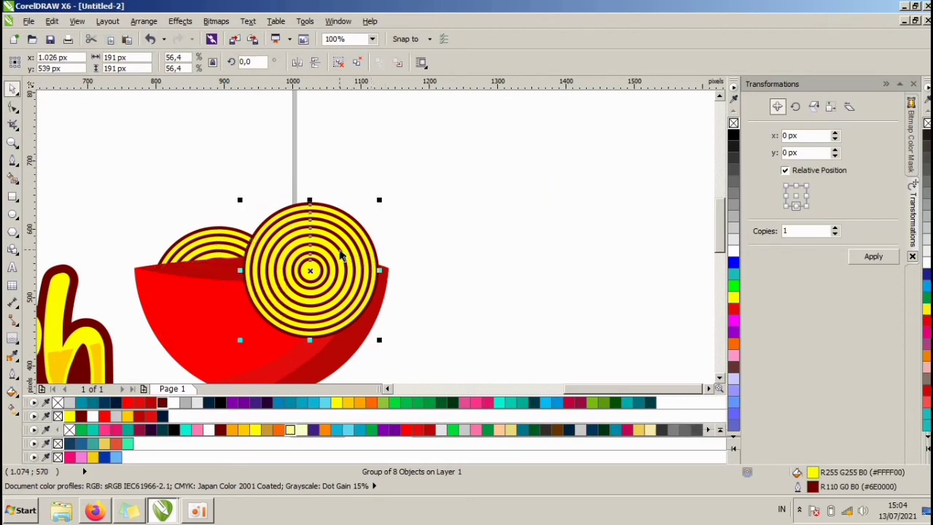
key("shift+Page_Down")
left_click(443, 241)
left_click(288, 266)
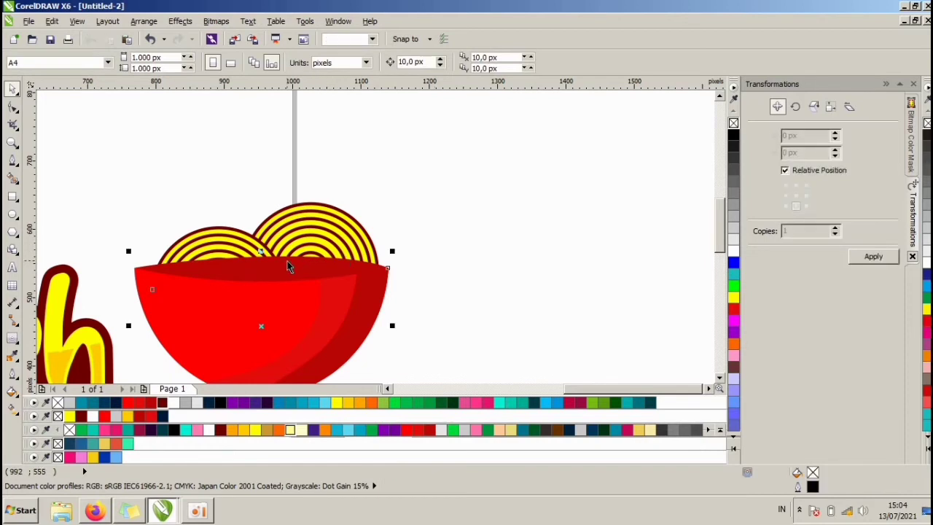
key("shift+Page_Down")
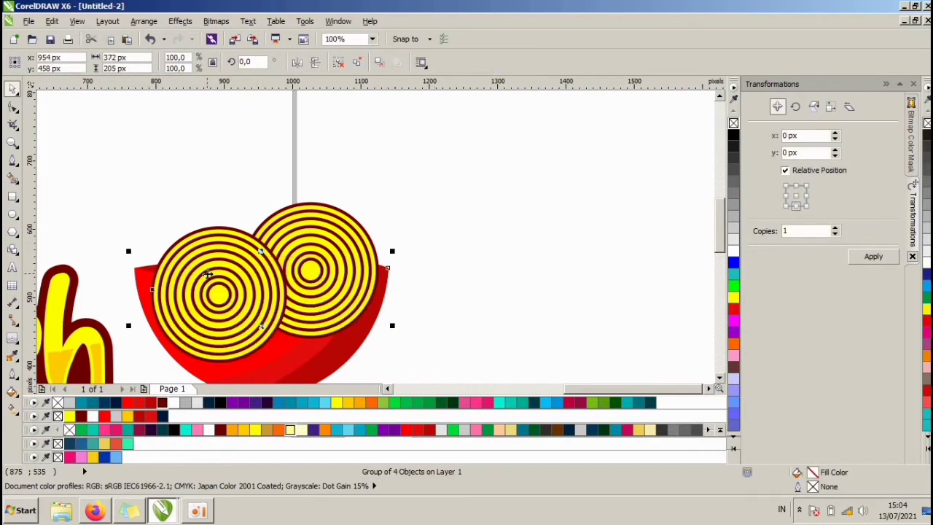
key("shift+Page_Up")
Ungroup the bowl and send its dark red inner rim shape behind the noodle rings
left_click(416, 264)
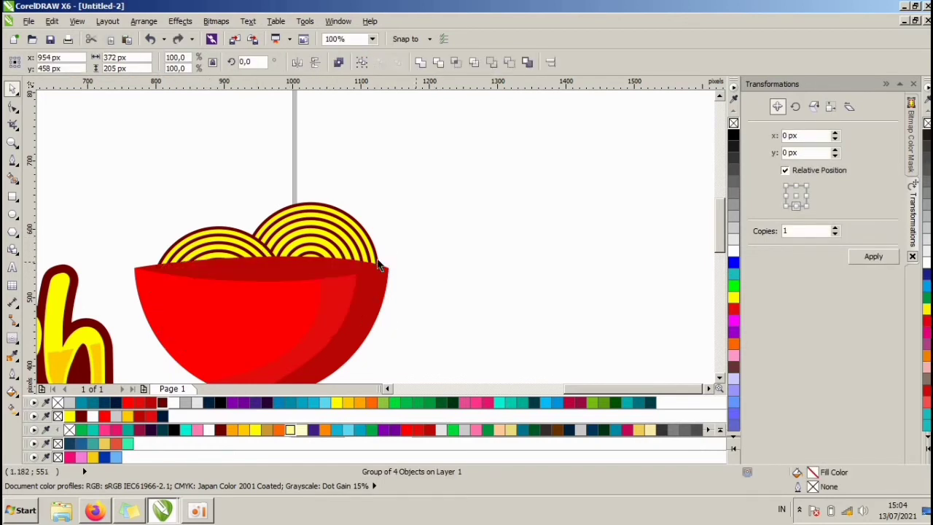
left_click(267, 259)
key("shift+Page_Down")
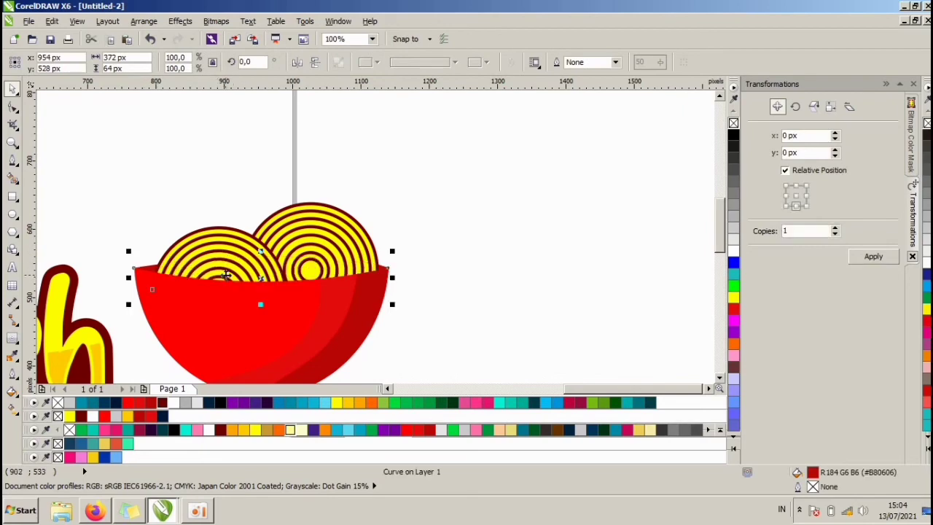
left_click(467, 262)
Group the bowl pieces together with both noodle ring groups
scroll(439, 290, "down", 1)
left_click_drag(430, 341, 247, 240)
scroll(377, 267, "up", 1)
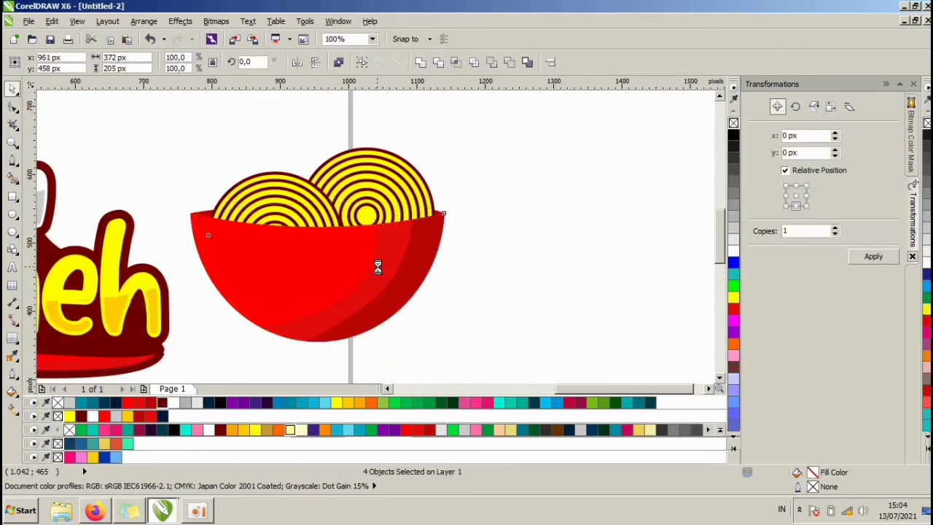
left_click(498, 237)
scroll(487, 235, "up", 1)
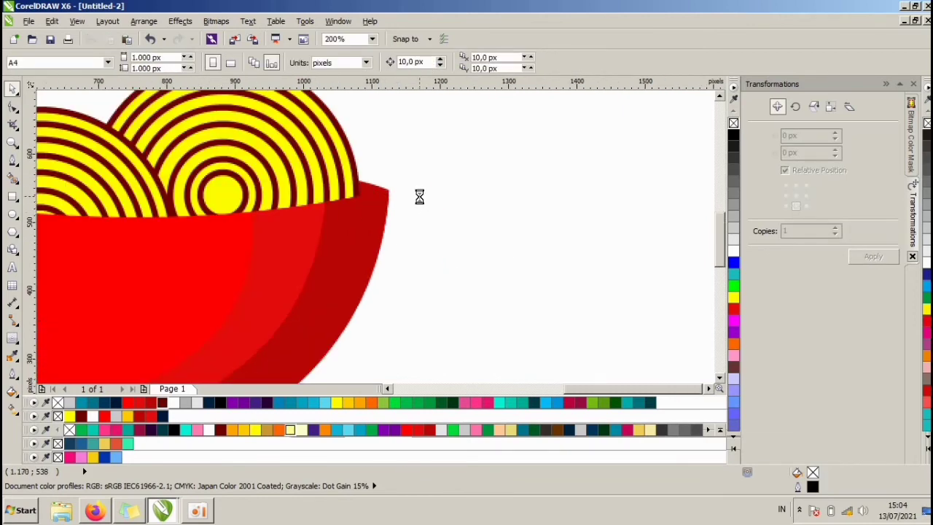
scroll(447, 201, "down", 1)
left_click_drag(451, 316, 178, 122)
key("ctrl+g")
Move the noodle bowl onto the upper right of the lettering, scaled to about 255 x 192 px and rotated to about 340°
left_click_drag(354, 198, 152, 153)
scroll(275, 180, "down", 1)
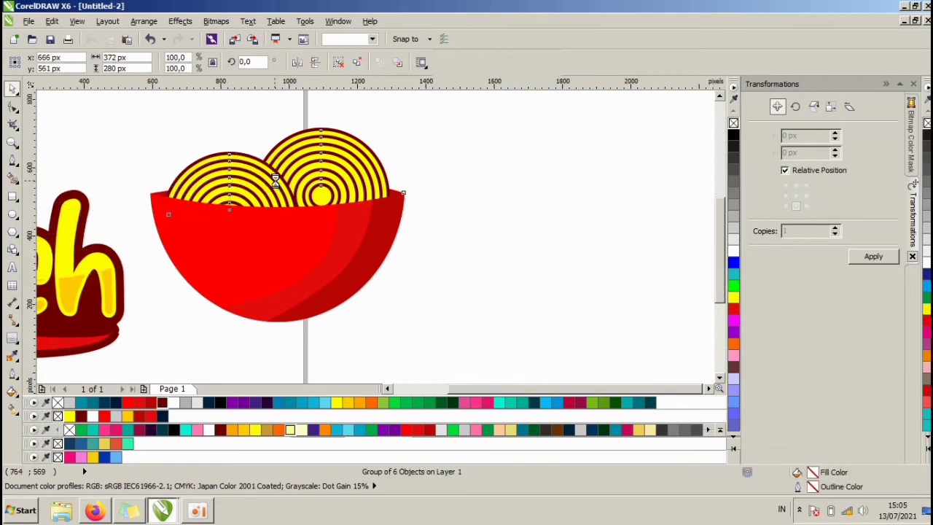
left_click_drag(243, 128, 178, 183)
left_click(200, 172)
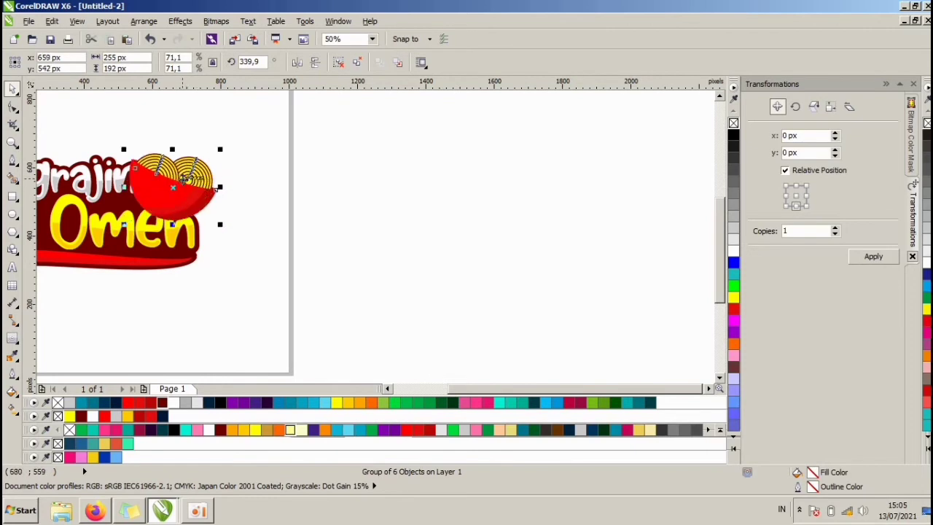
Ungroup the noodle bowl, shift its right-hand noodle rings slightly lower, and regroup the whole bowl
scroll(189, 175, "up", 1)
scroll(191, 177, "up", 4)
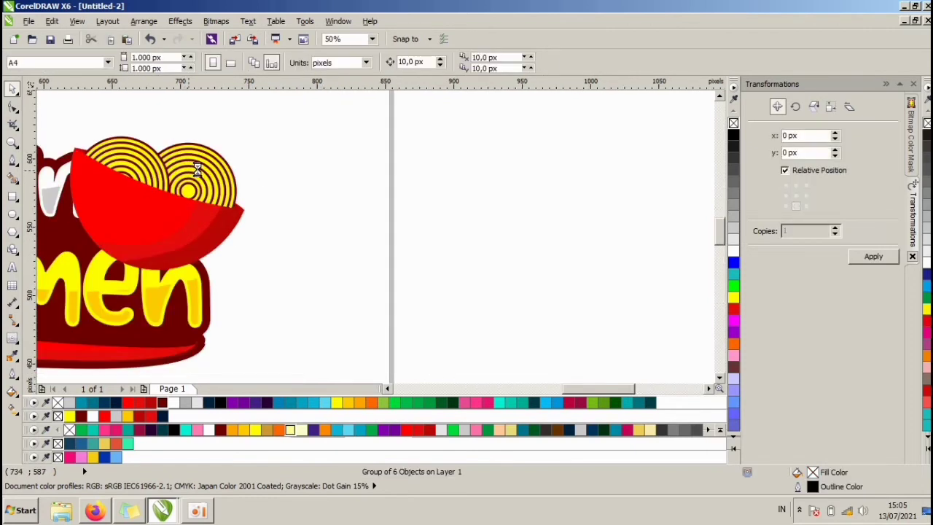
left_click(207, 164)
left_click_drag(205, 169, 209, 183)
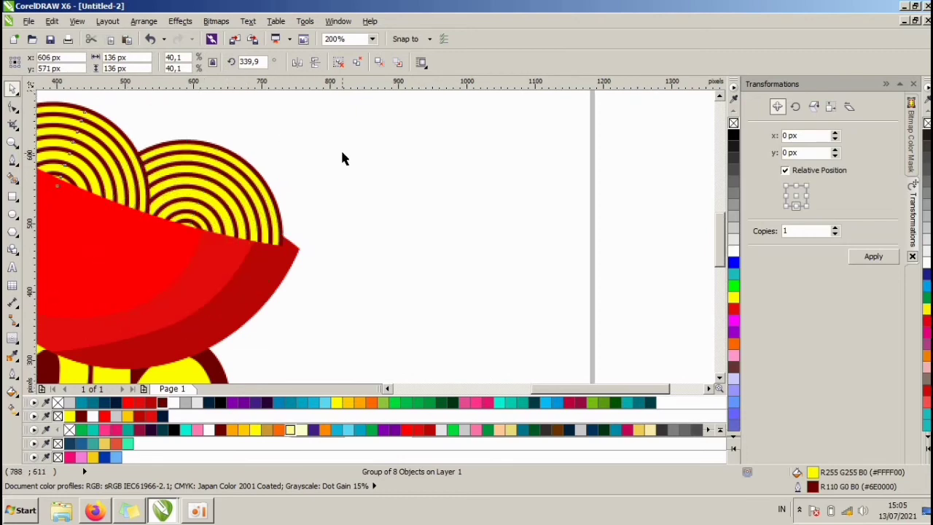
left_click(343, 156)
scroll(354, 162, "down", 2)
left_click_drag(363, 279, 148, 114)
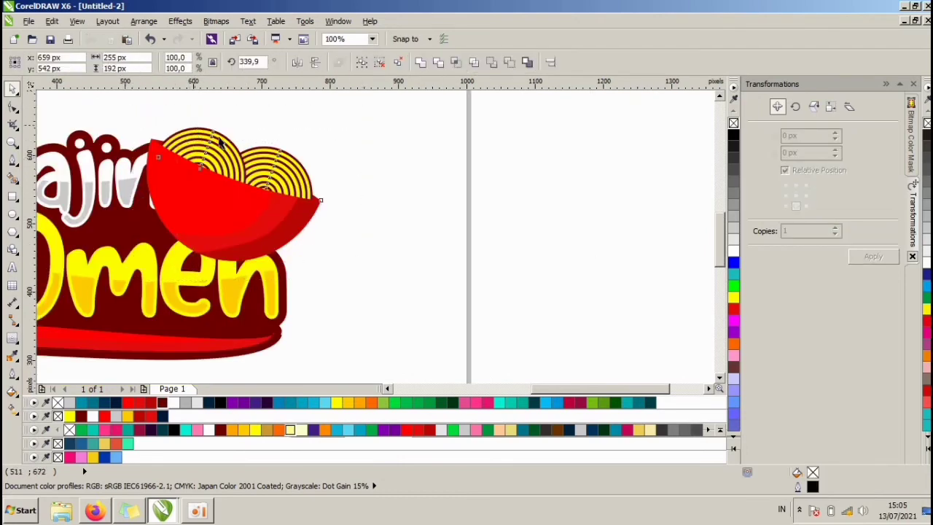
scroll(215, 129, "down", 2)
scroll(212, 130, "up", 2)
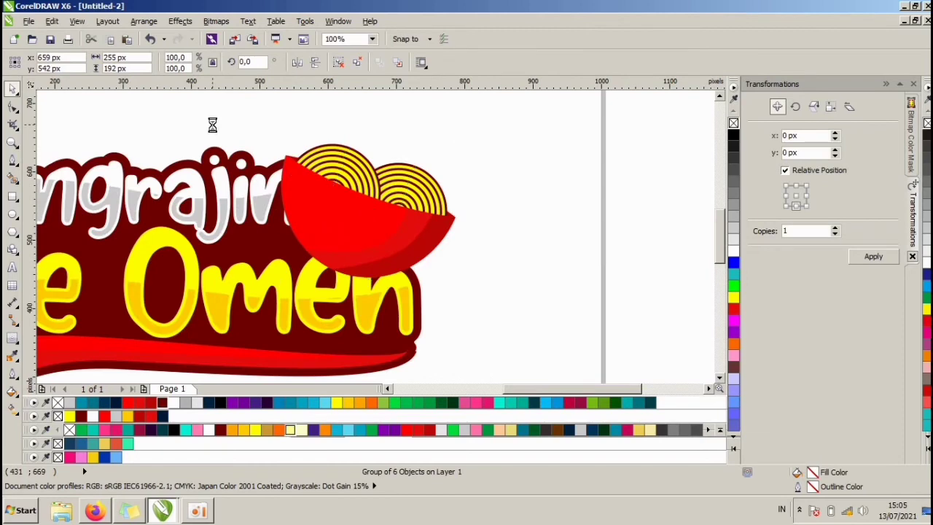
Send the noodle bowl behind the lettering and its dark red backing, and rotate it slightly clockwise
key("ctrl+Page_Down")
left_click(452, 217)
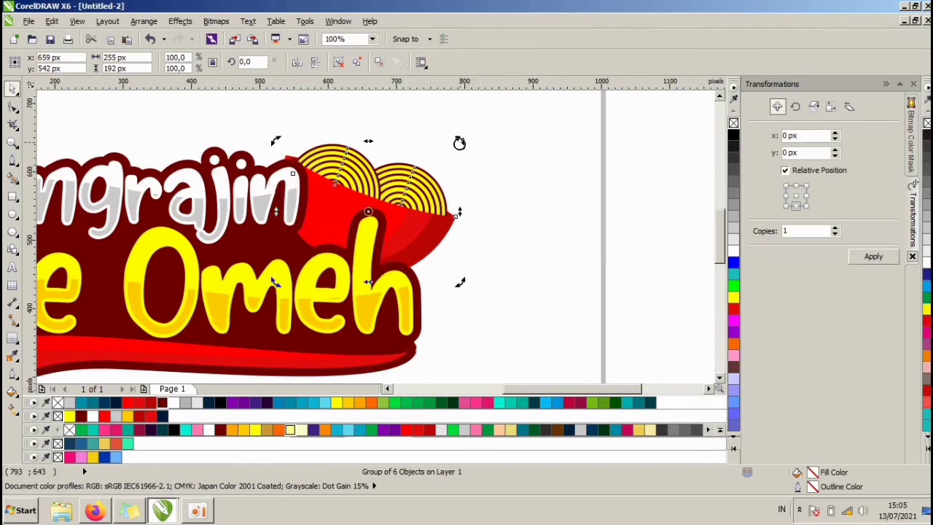
left_click_drag(459, 142, 461, 156)
left_click(503, 190)
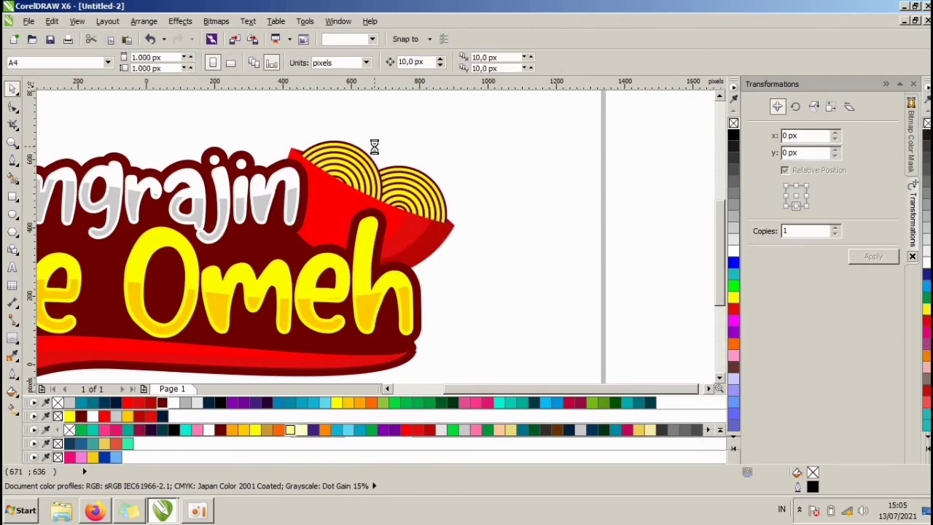
Draw a closed wavy noodle strand, about 18 x 62 px, hanging from the right-hand noodle rings over the bowl's front
scroll(374, 147, "down", 2)
scroll(376, 132, "up", 1)
scroll(429, 224, "up", 1)
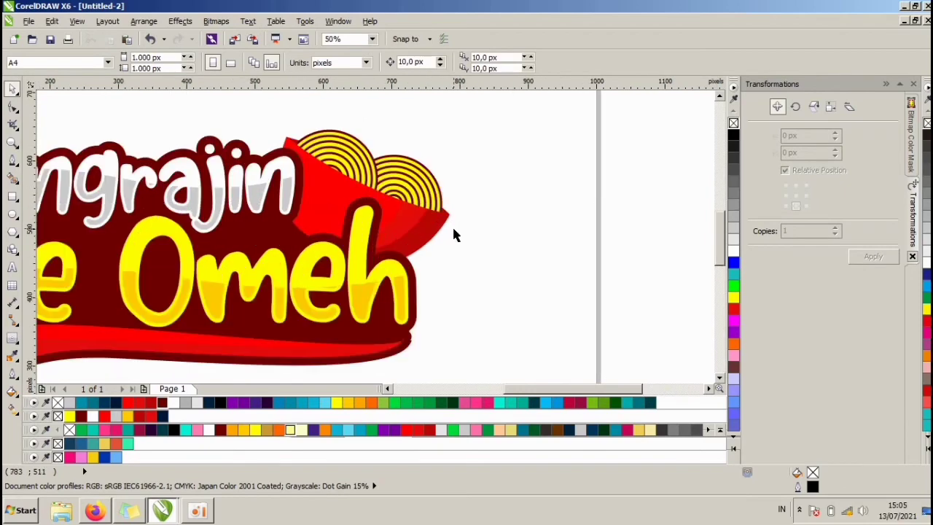
scroll(398, 215, "up", 1)
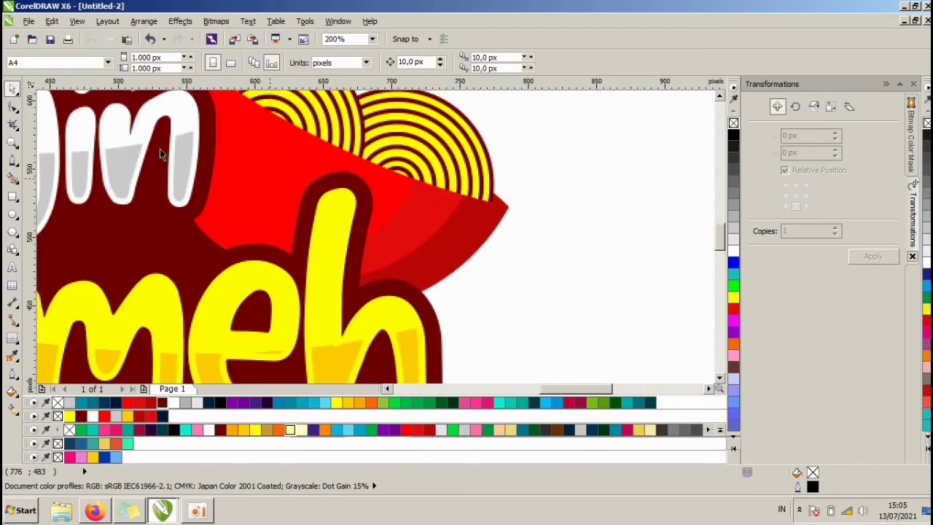
left_click(12, 160)
scroll(433, 204, "up", 2)
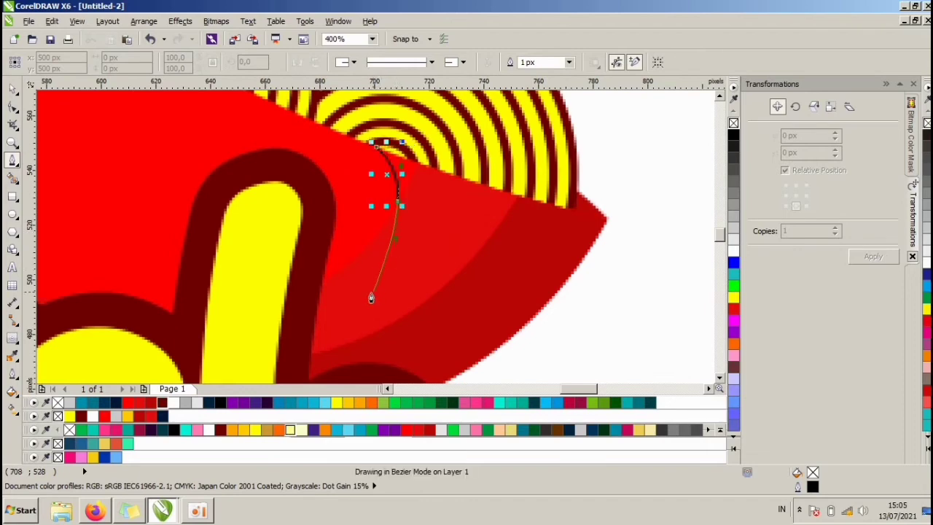
left_click_drag(370, 295, 376, 326)
left_click_drag(388, 295, 388, 272)
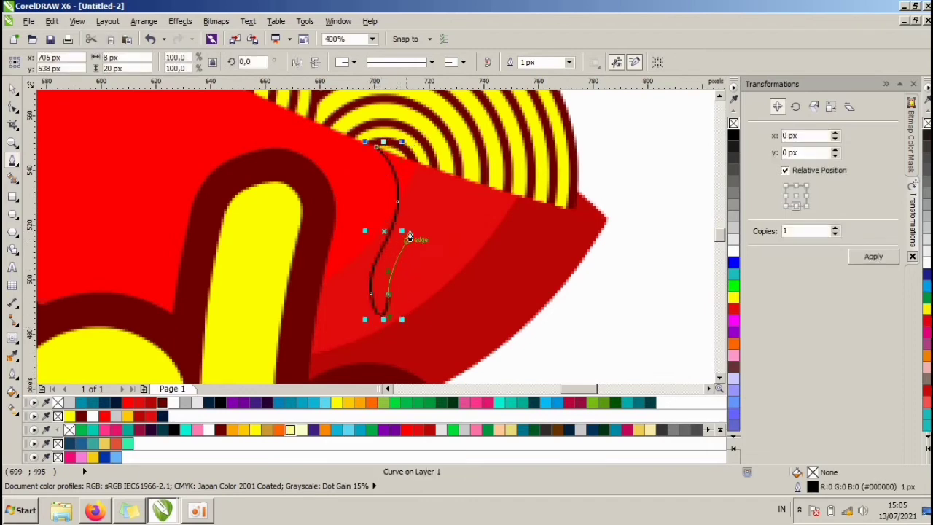
left_click(379, 151)
left_click(376, 148)
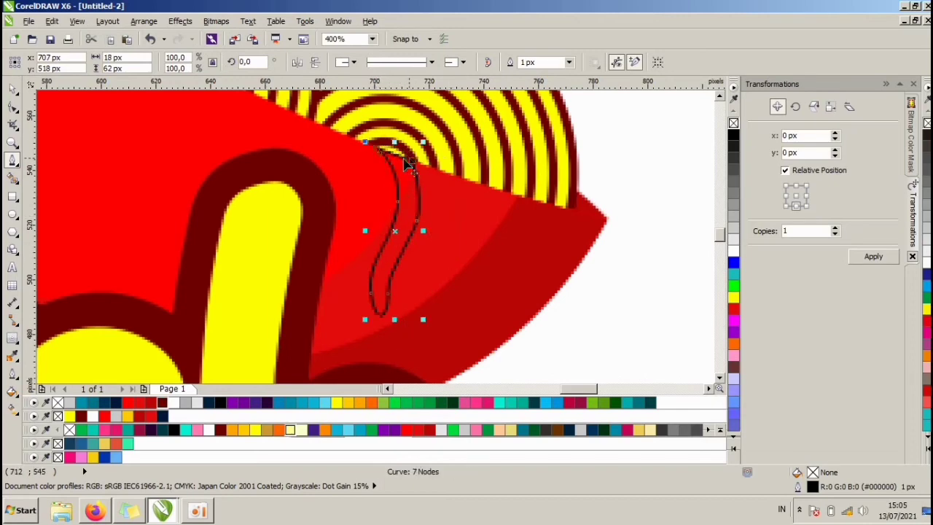
left_click(378, 149)
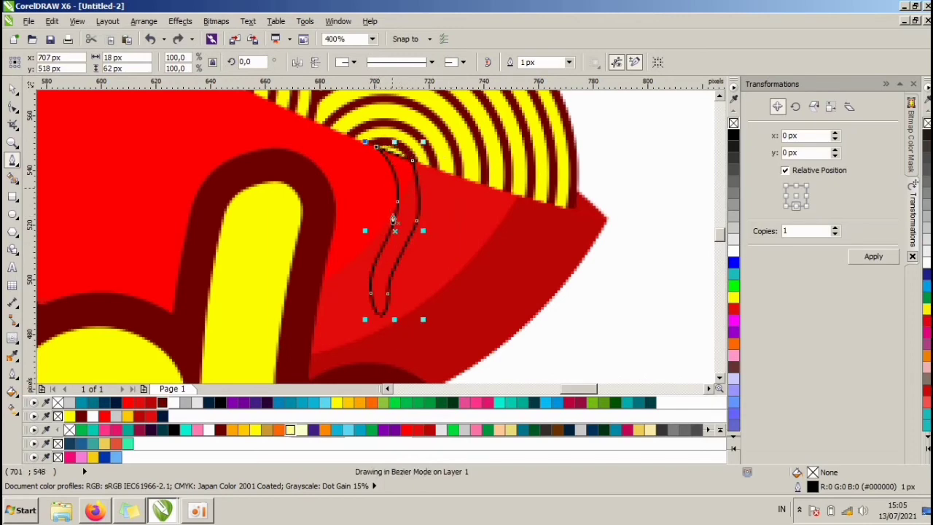
Fill the strand yellow and give it a dark red 5 px outline placed behind the fill and scaled with the image
left_click(335, 401)
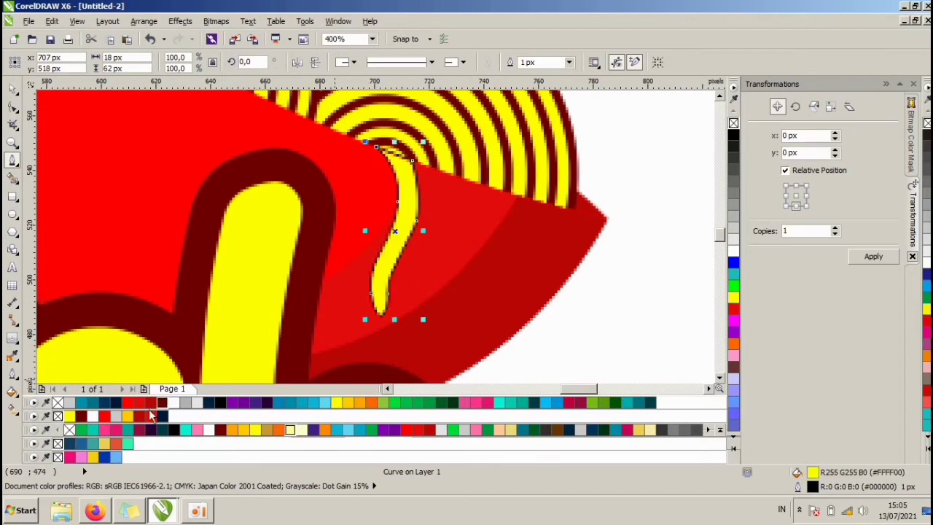
double_click(813, 488)
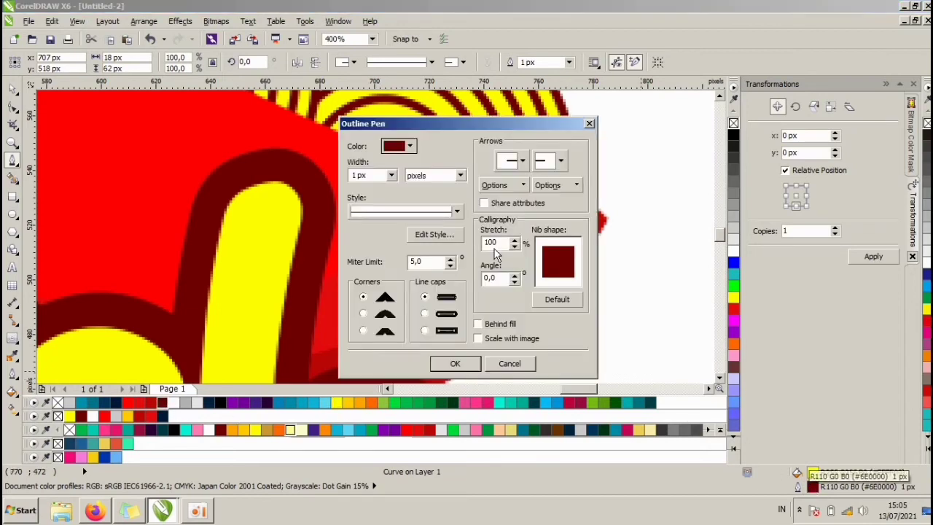
left_click(391, 175)
left_click(357, 241)
left_click(477, 324)
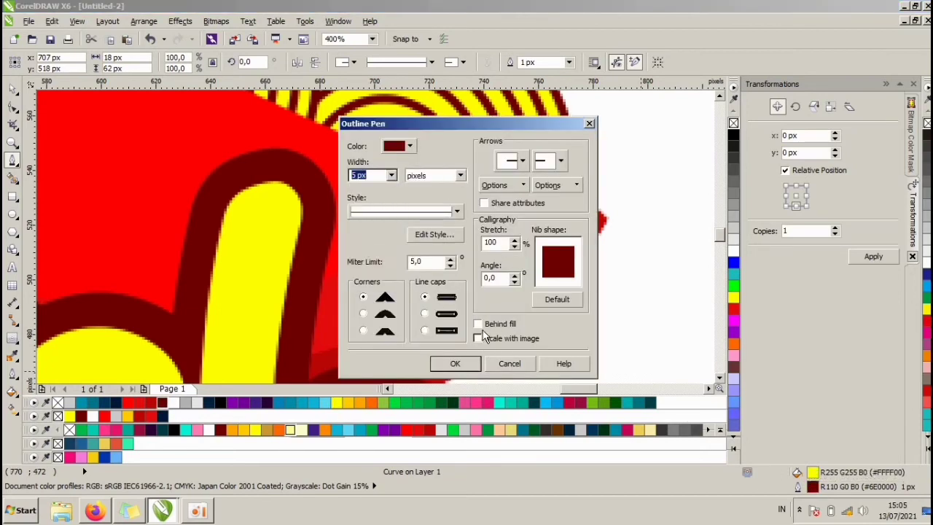
left_click(477, 338)
left_click(458, 364)
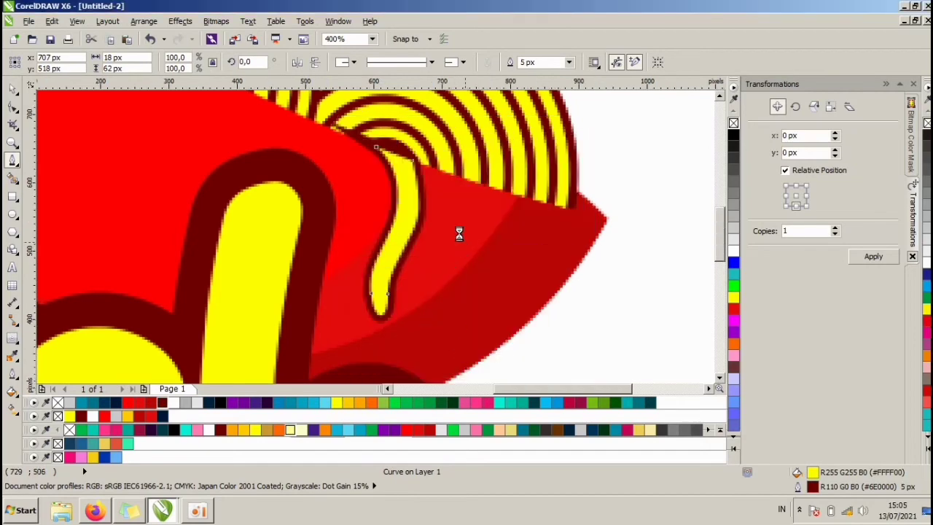
Draw a second closed wavy strand, about 10 x 44 px, to the right of the first one below the bowl's rim
scroll(458, 231, "down", 2)
scroll(422, 211, "up", 1)
scroll(392, 228, "up", 1)
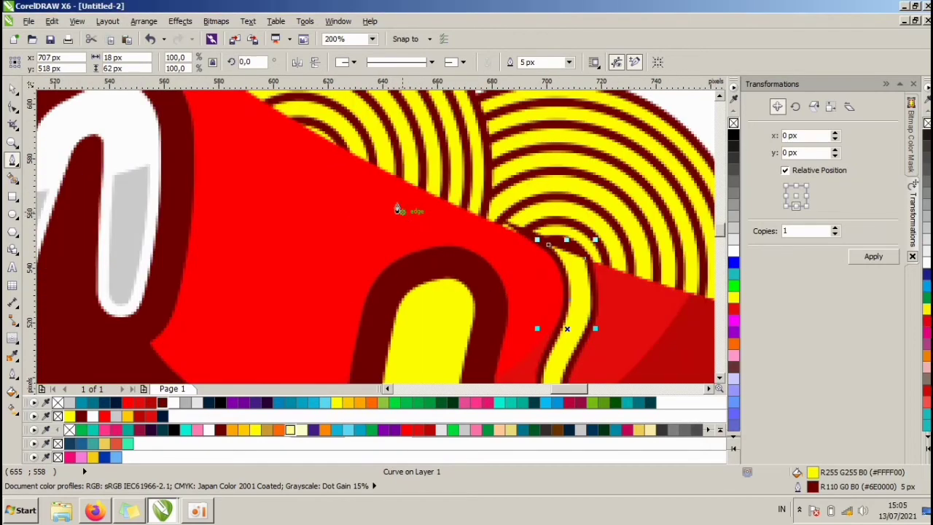
scroll(564, 257, "down", 1)
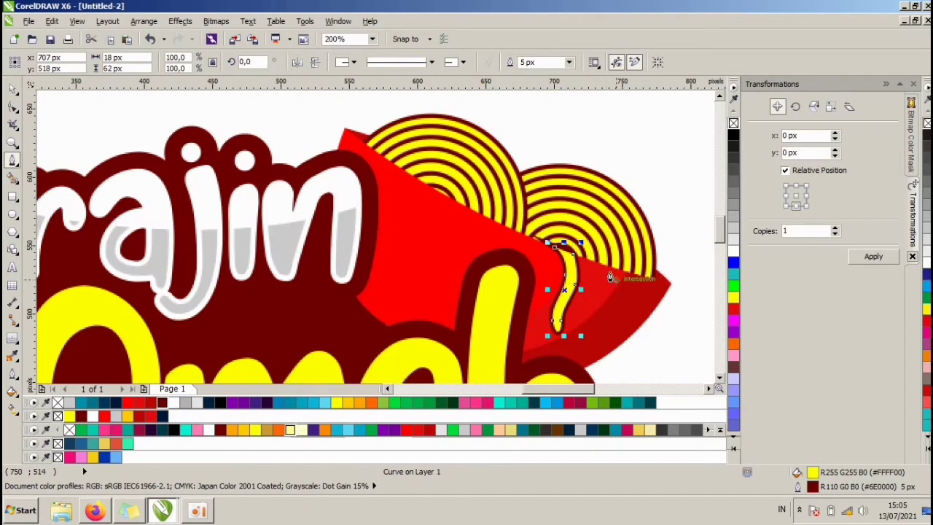
scroll(611, 277, "up", 1)
left_click(572, 250)
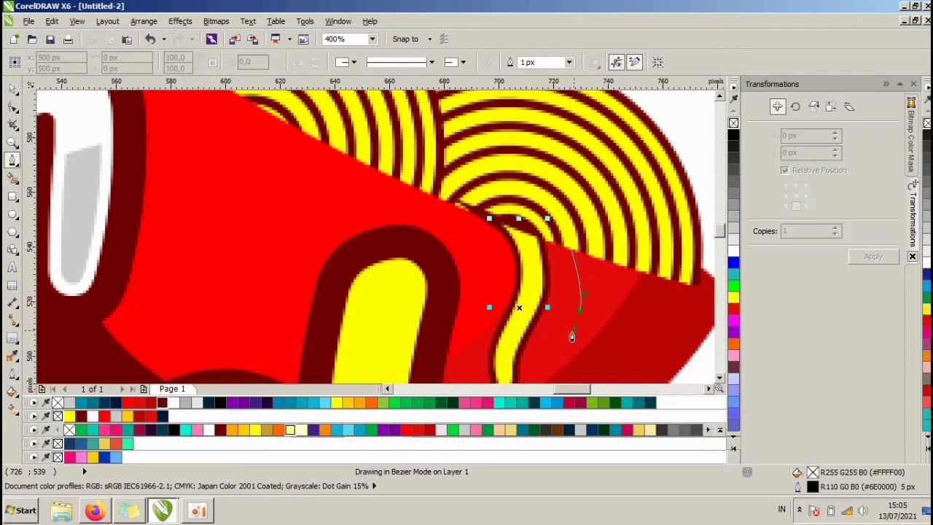
mouse_move(571, 333)
left_mouse_down()
mouse_move(567, 343)
mouse_move(585, 345)
left_mouse_up()
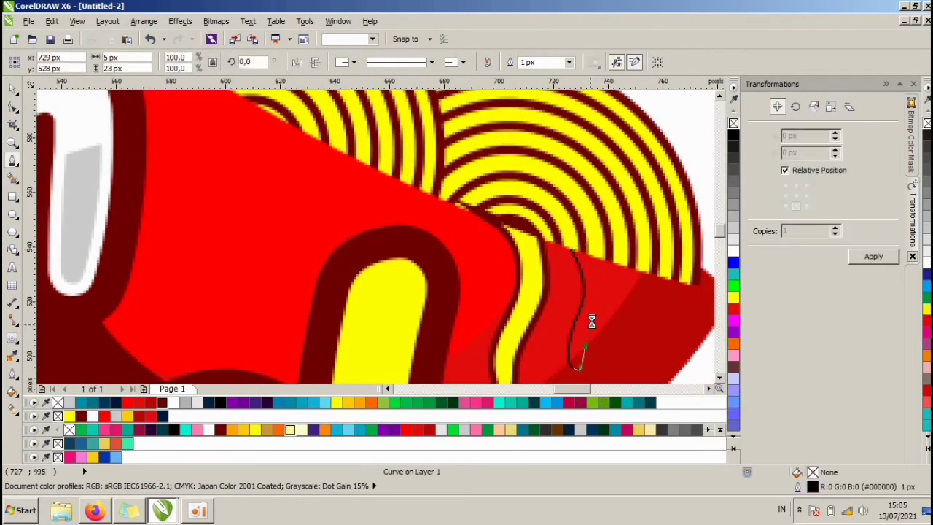
left_click_drag(594, 291, 596, 266)
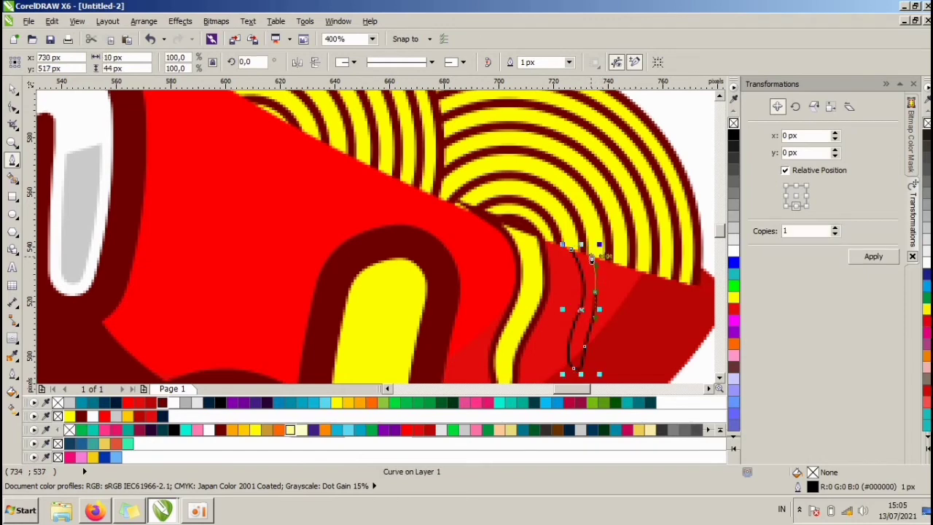
left_click(591, 257)
left_click(571, 249)
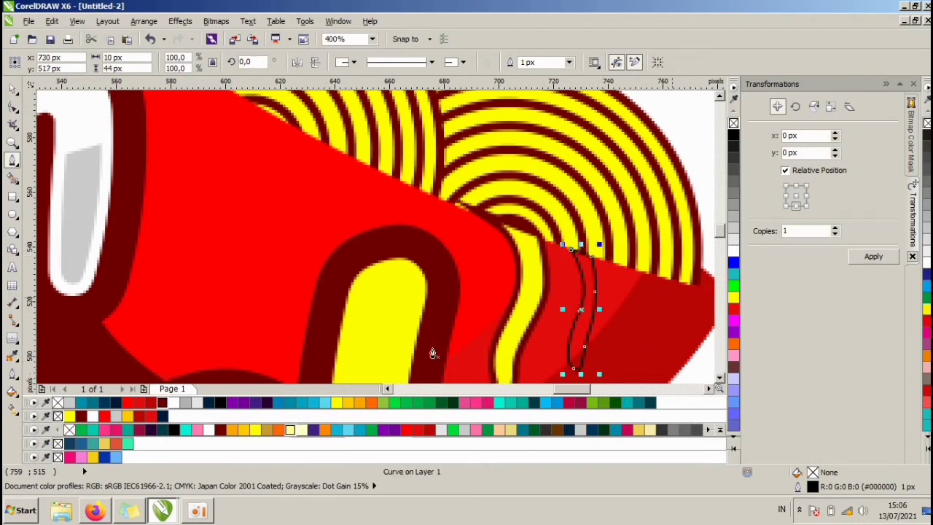
Fill the second strand yellow, give it a dark red 4 px outline, and deselect it
left_click(333, 402)
right_click(173, 402)
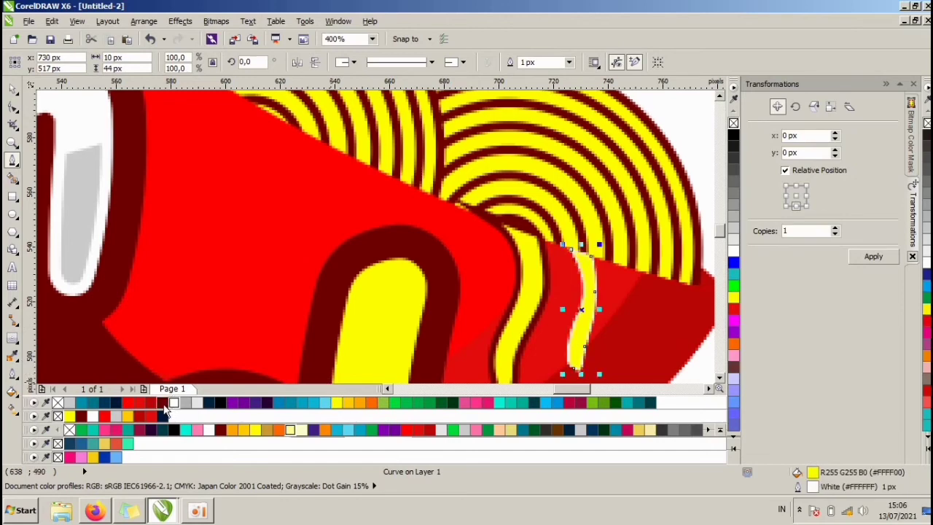
right_click(162, 402)
double_click(811, 486)
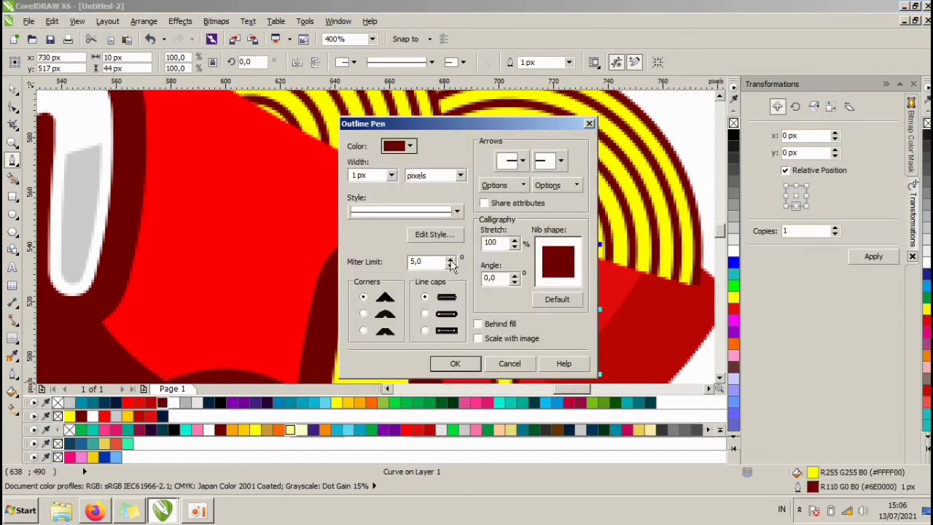
left_click(390, 174)
left_click(359, 231)
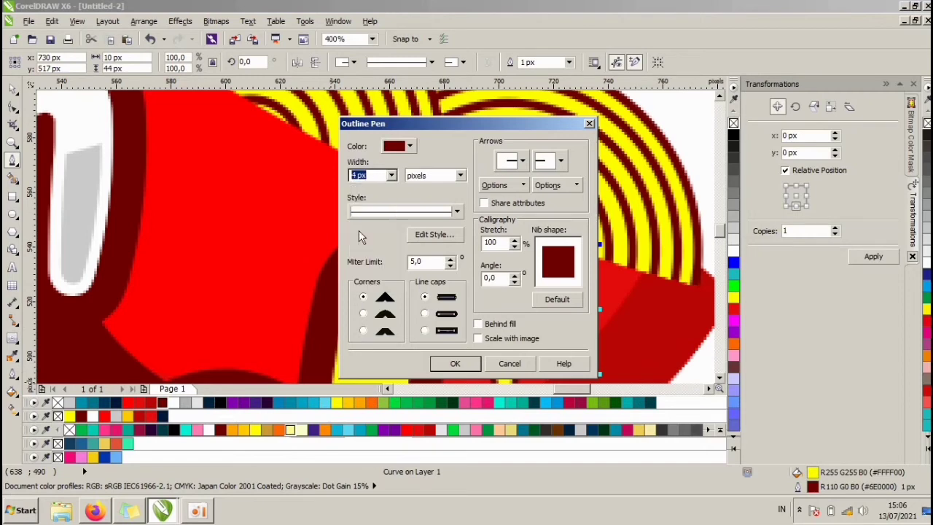
left_click(456, 363)
scroll(402, 232, "down", 2)
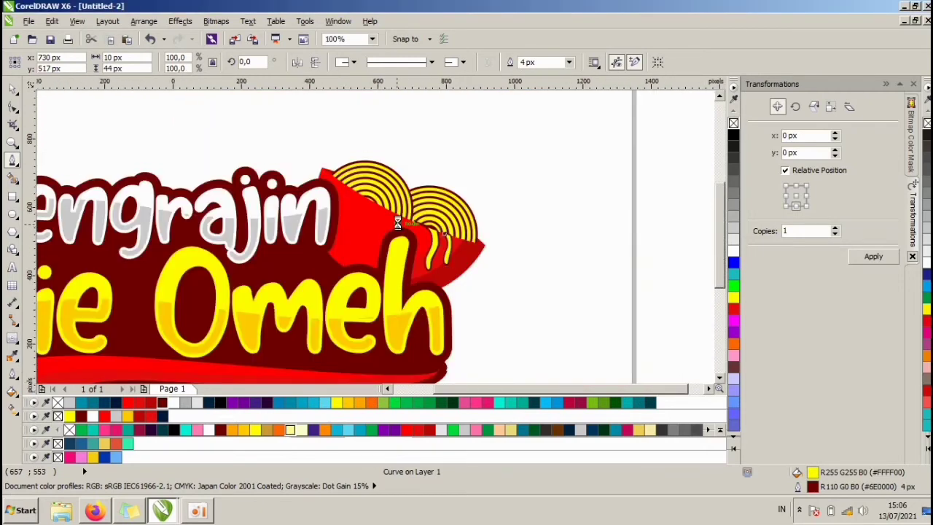
scroll(398, 222, "down", 1)
left_click(12, 90)
left_click(341, 156)
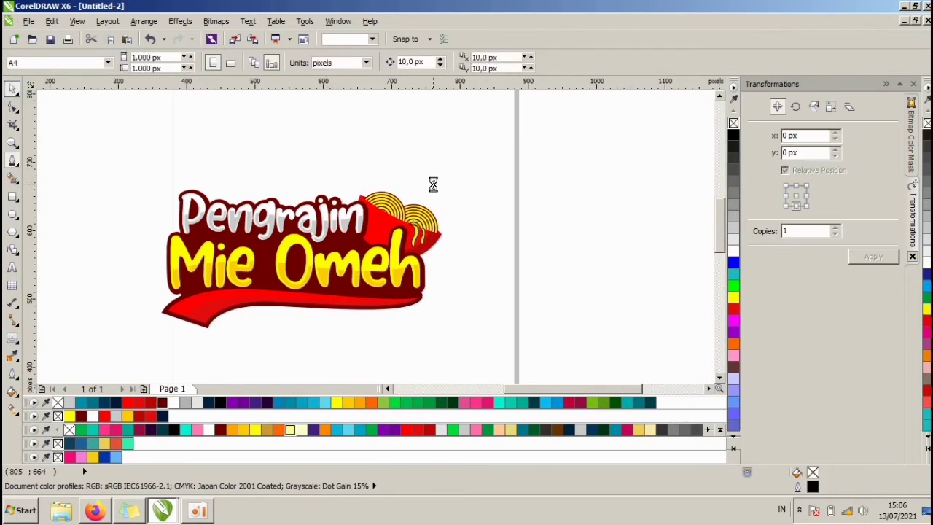
Draw a tall tapered chopstick shape, about 31 x 154 px, rising from the bowl's rim through the left-hand noodle rings
scroll(433, 184, "up", 1)
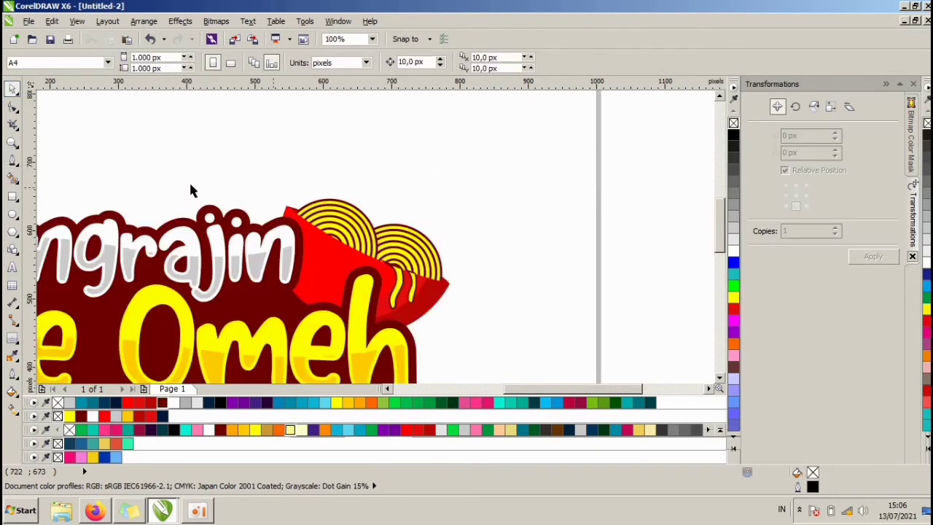
left_click(12, 161)
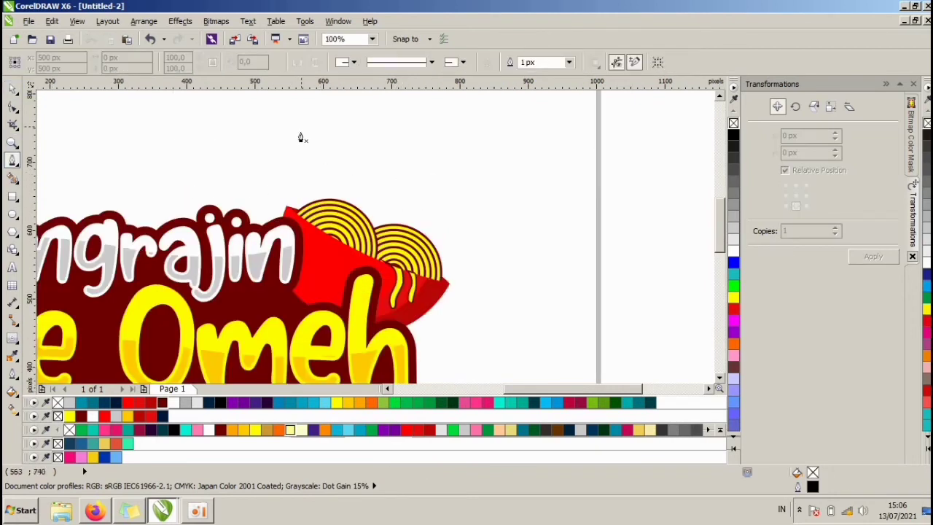
left_click(317, 231)
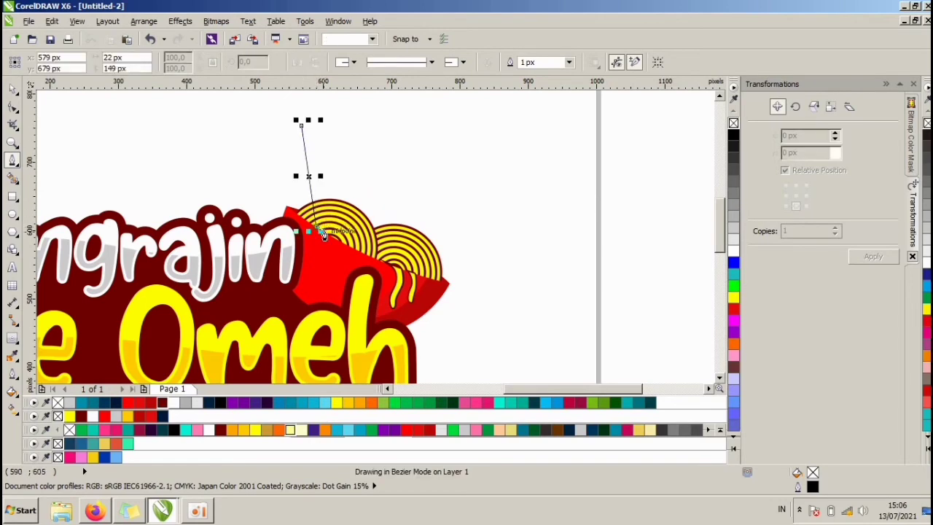
scroll(317, 233, "up", 2)
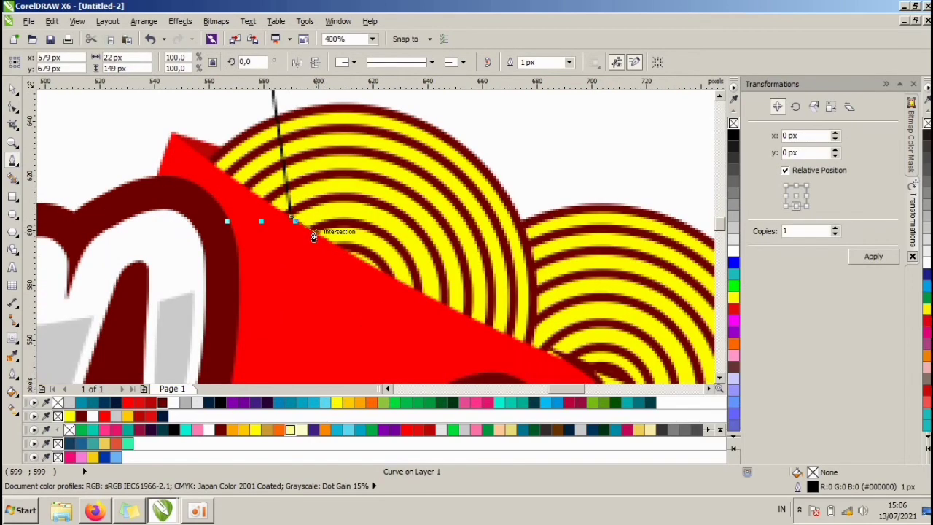
left_click(313, 236)
scroll(313, 240, "down", 2)
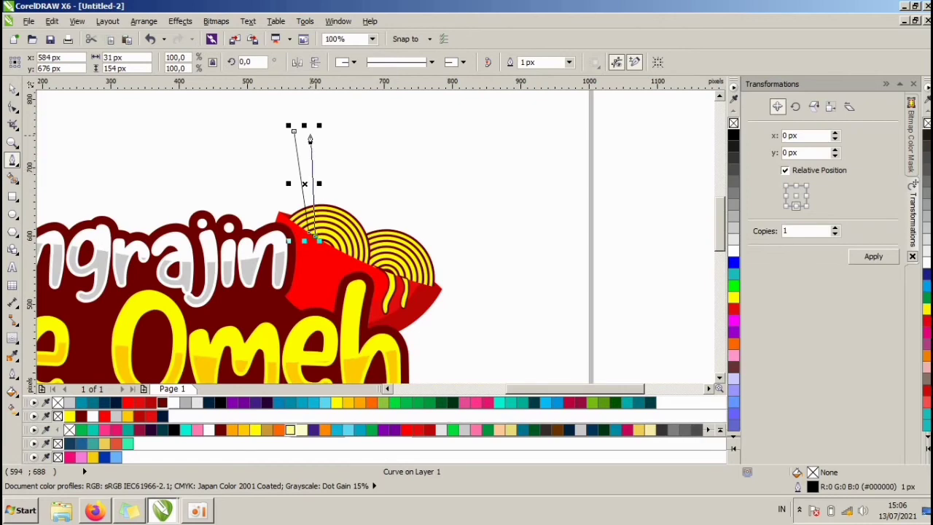
scroll(310, 138, "up", 1)
left_click(303, 138)
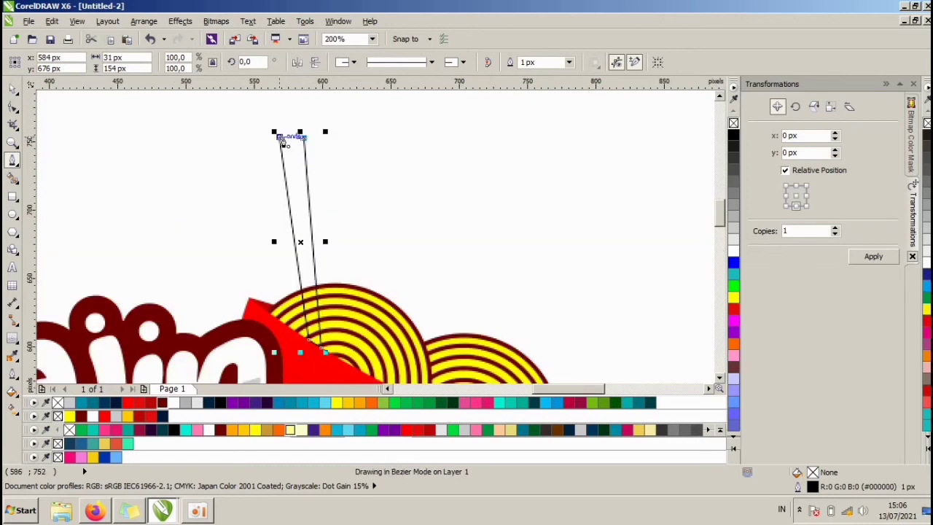
left_click(279, 136)
Fill the chopstick shape orange (#FF6600) and remove its outline
left_click(11, 88)
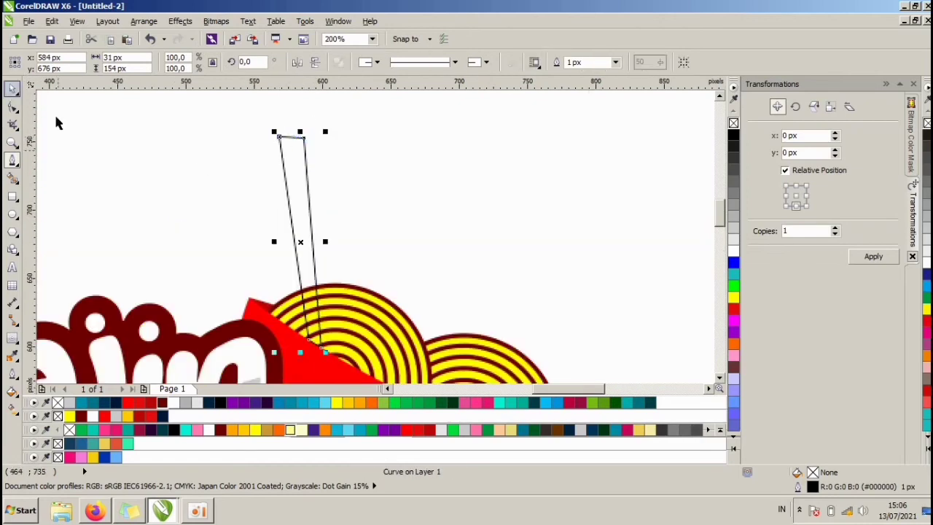
left_click(370, 404)
right_click(729, 122)
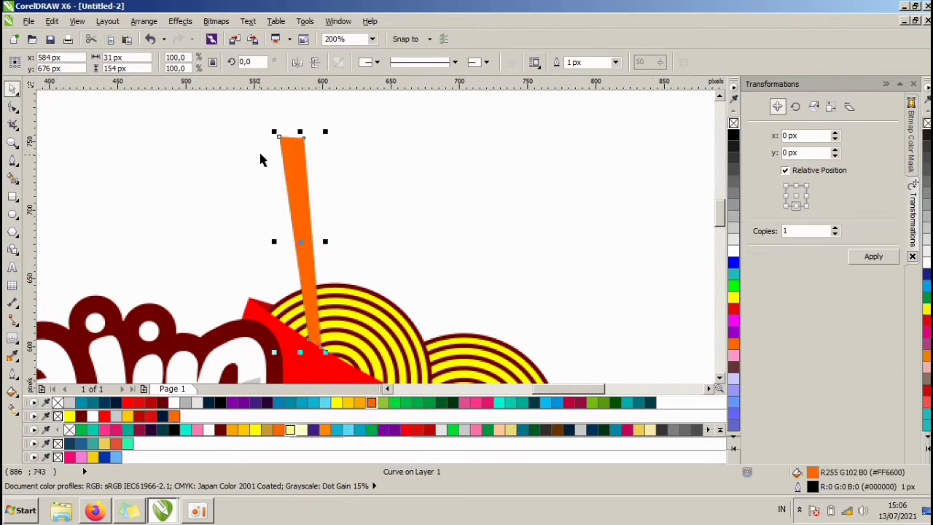
scroll(308, 163, "up", 3)
scroll(308, 162, "down", 5)
Draw a second tapered chopstick shape, about 17 x 143 px, to the right of the orange one, rising from the bowl's rim
left_click(13, 163)
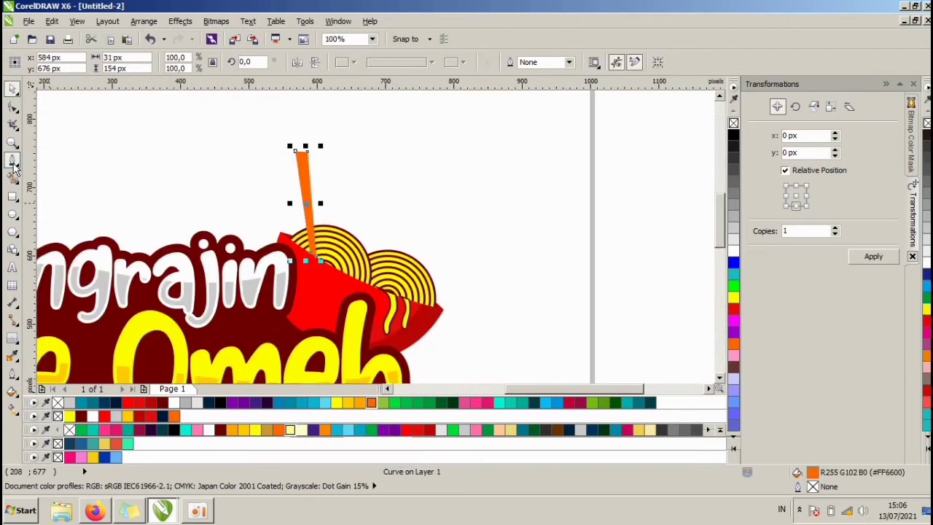
scroll(340, 207, "up", 2)
left_click(309, 129)
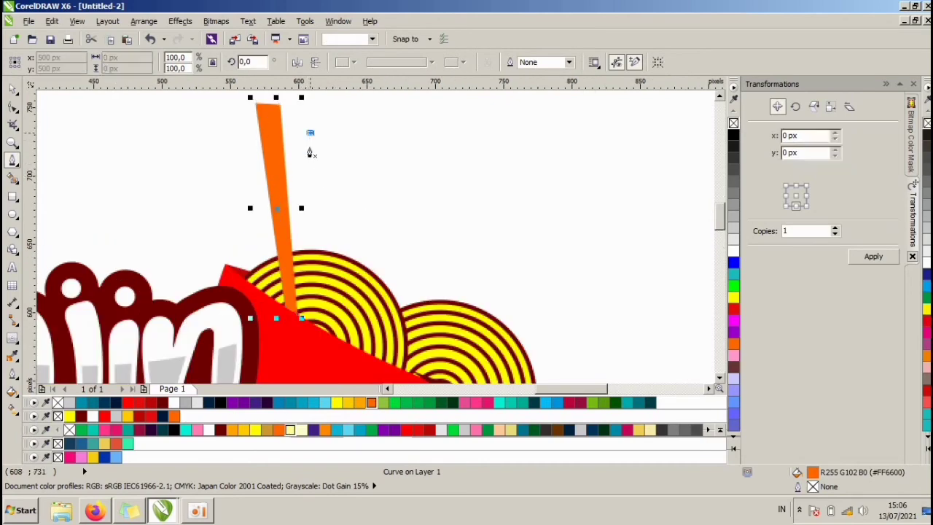
left_click(309, 328)
left_click(321, 328)
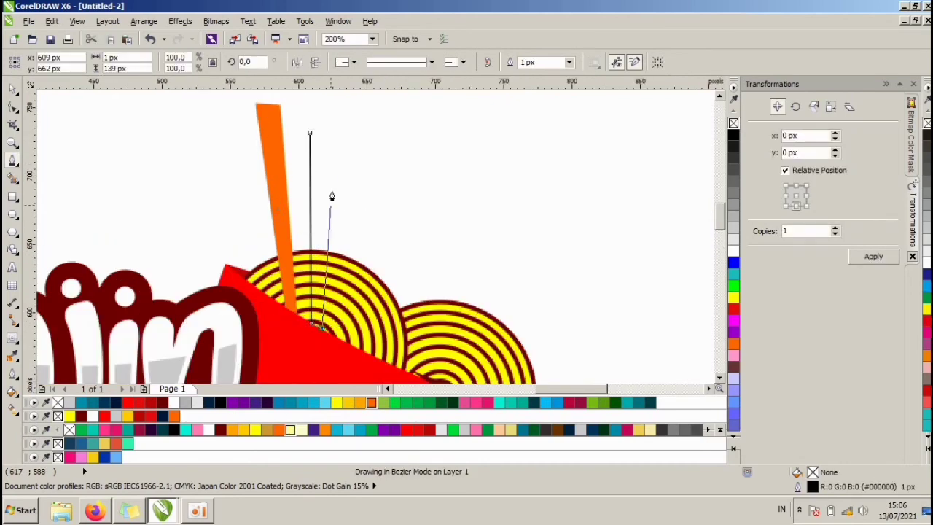
left_click(333, 134)
left_click(310, 134)
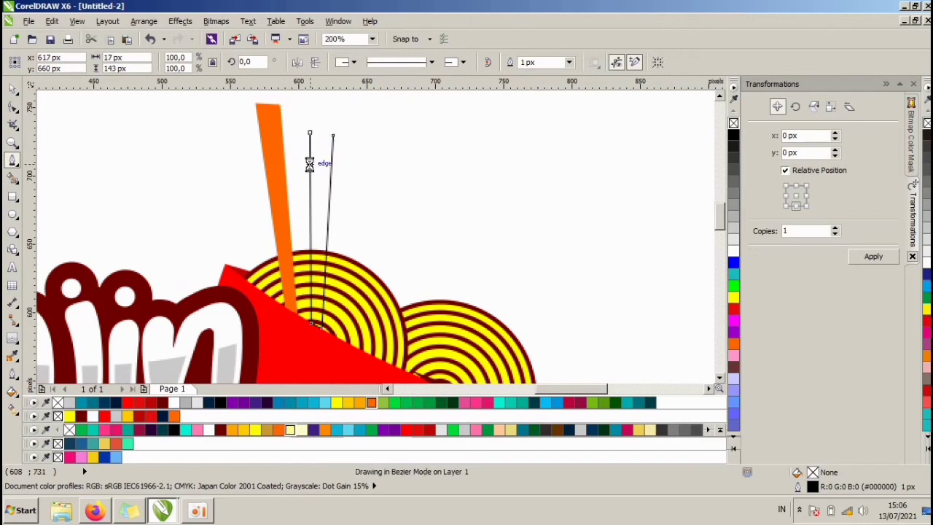
Fill the second chopstick orange (#FF6600) and remove its outline
left_click(12, 89)
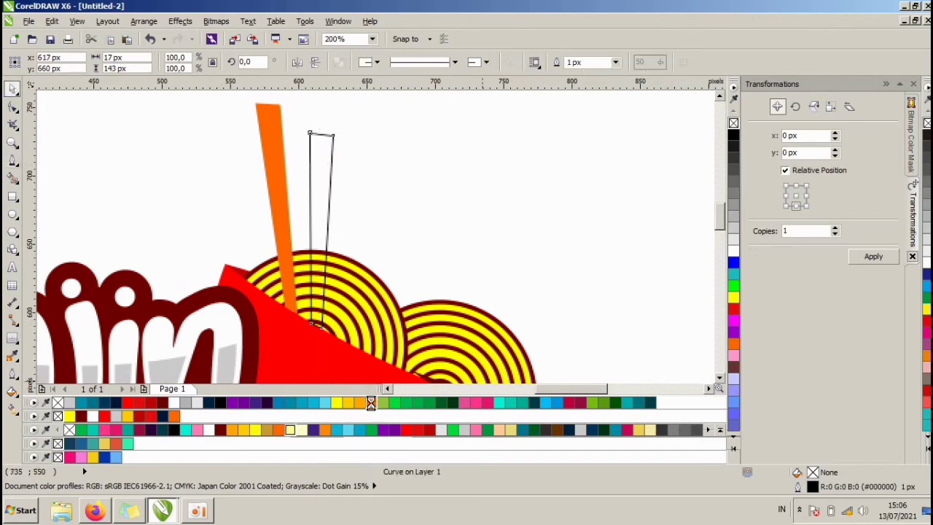
left_click(371, 403)
right_click(733, 124)
scroll(306, 128, "up", 2)
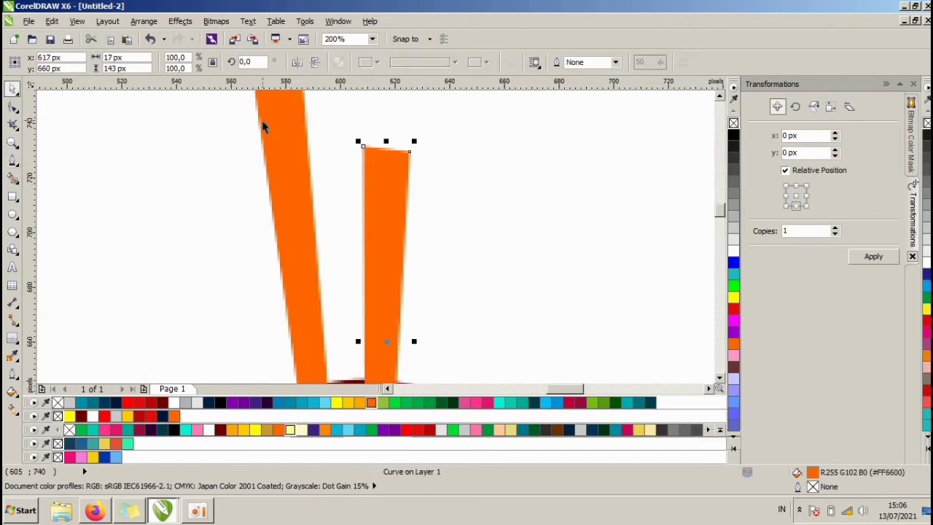
Draw a closed four-sided band shape, about 25 x 31 px, across the upper part of the left chopstick
left_click(15, 159)
left_click(254, 149)
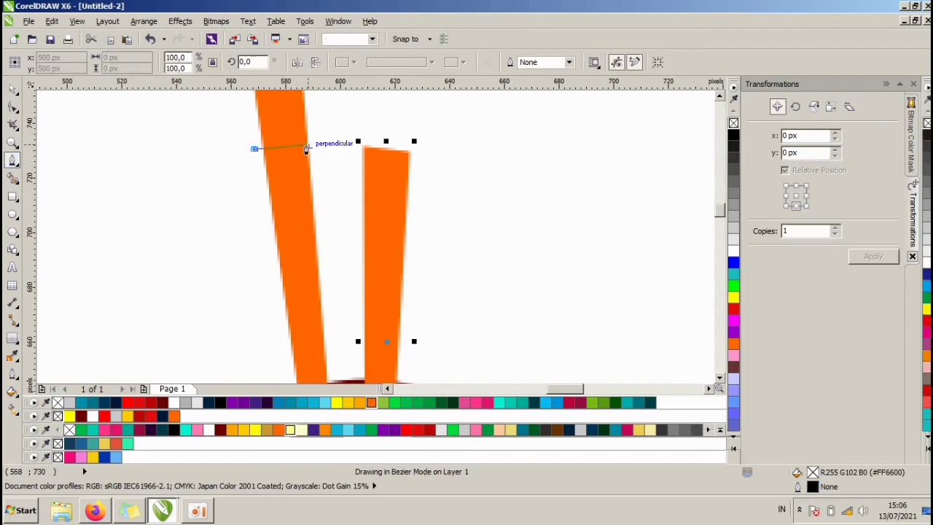
left_click(318, 148)
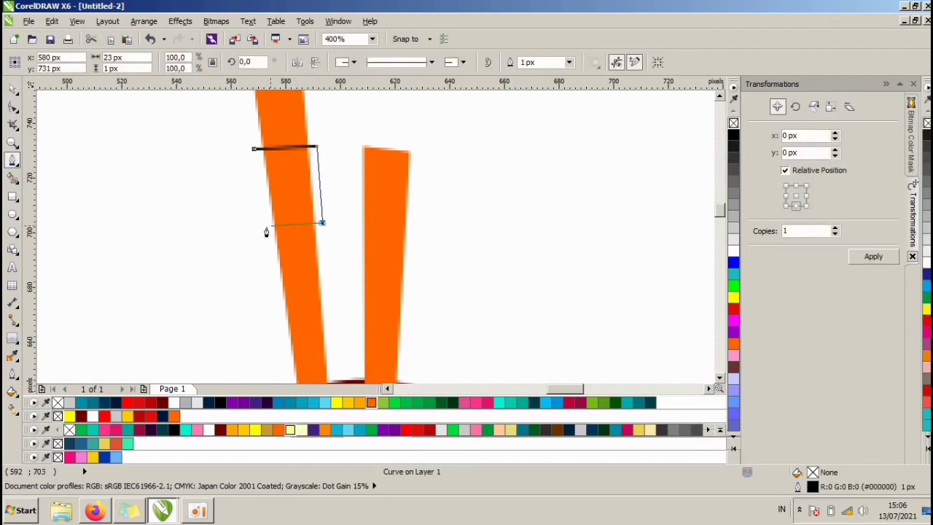
left_click(269, 228)
left_click(254, 148)
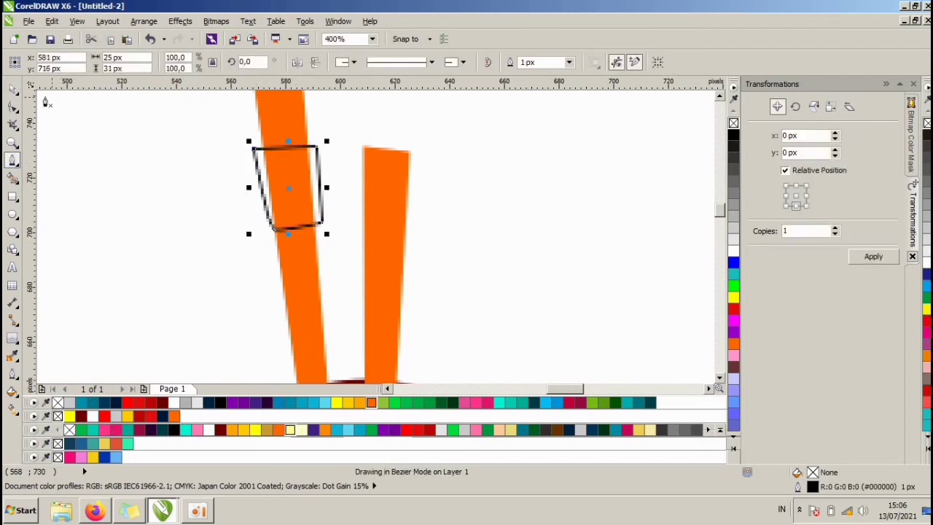
Duplicate the band shape onto the right chopstick and rotate the copy to 349.7° to match that chopstick's tilt
left_click(12, 87)
left_click_drag(323, 163, 429, 207)
right_click(413, 217)
left_click(414, 219)
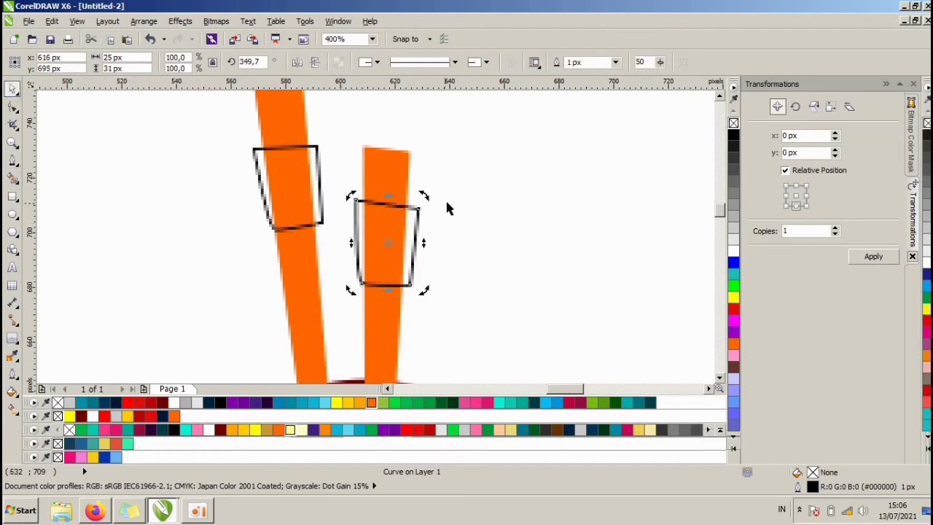
left_click(447, 202)
scroll(446, 196, "down", 1)
scroll(434, 166, "up", 1)
Intersect each band shape with the chopstick beneath it to create two stripe pieces
left_click(429, 244)
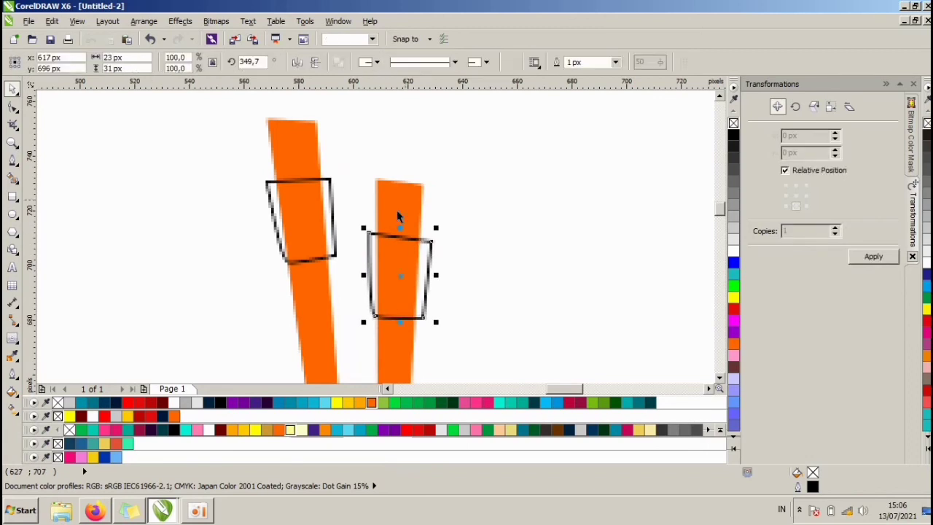
left_click(398, 216, "shift")
left_click(455, 62)
left_click(483, 124)
left_click(324, 182)
left_click(291, 137, "shift")
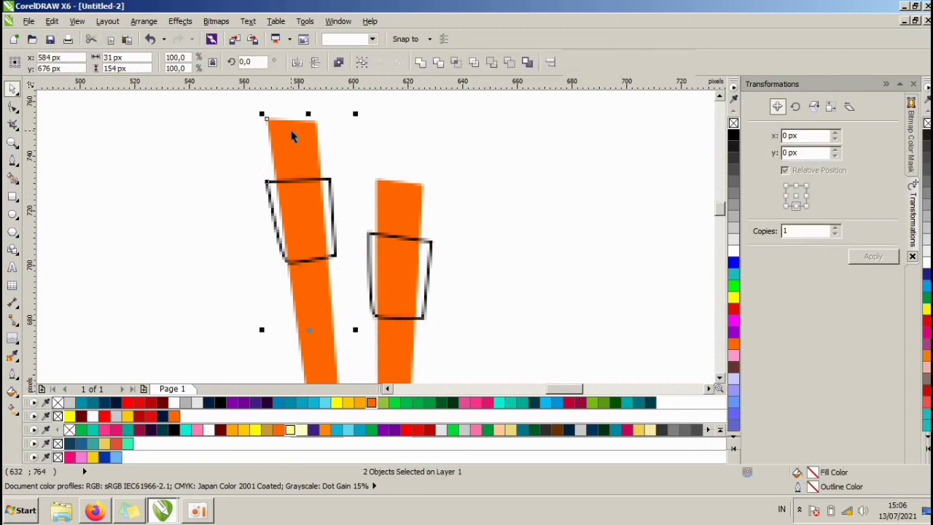
left_click(457, 63)
Delete the two original outlined band shapes from the chopsticks
left_click(450, 226)
left_click(431, 246)
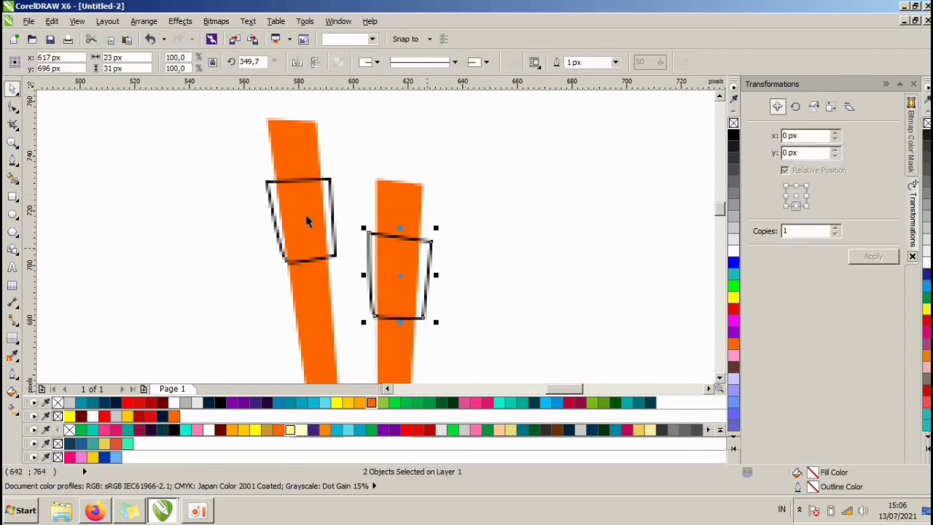
key("Delete")
left_click(330, 199)
key("Delete")
Fill the intersected stripe pieces on both chopsticks with dark red
left_click(304, 216)
left_click(396, 269, "shift")
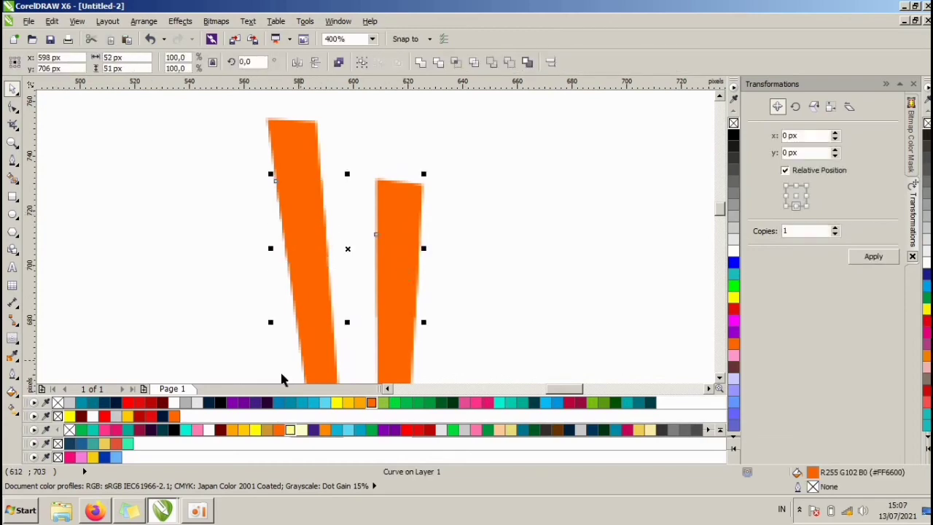
left_click(150, 402)
left_click(390, 138)
scroll(408, 149, "down", 4)
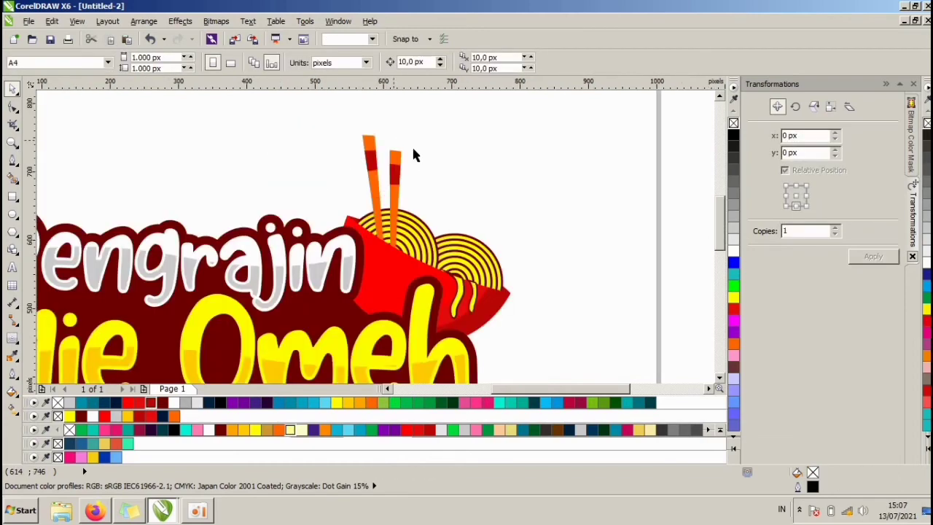
scroll(416, 150, "down", 1)
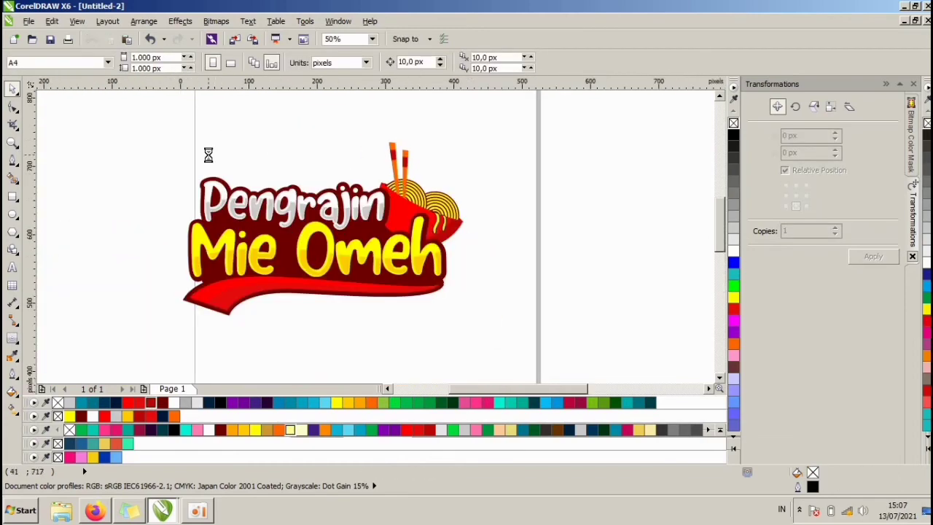
scroll(208, 152, "up", 1)
key("F5")
scroll(170, 207, "up", 1)
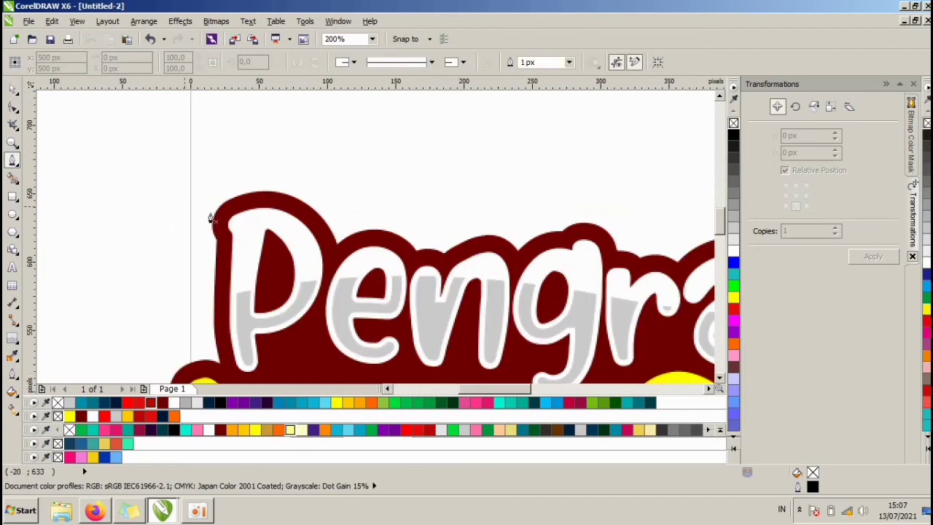
left_click_drag(244, 179, 309, 161)
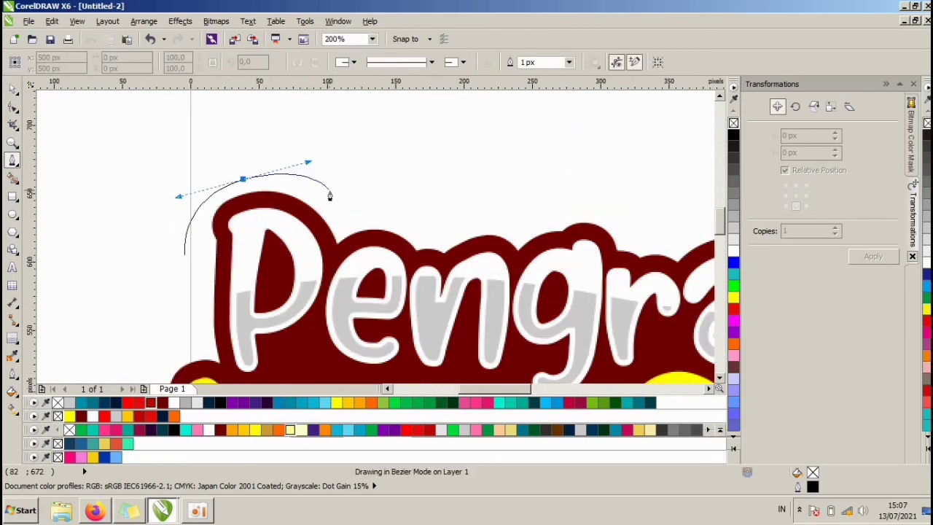
left_click(330, 191)
key("Escape")
key("Delete")
left_click(193, 242)
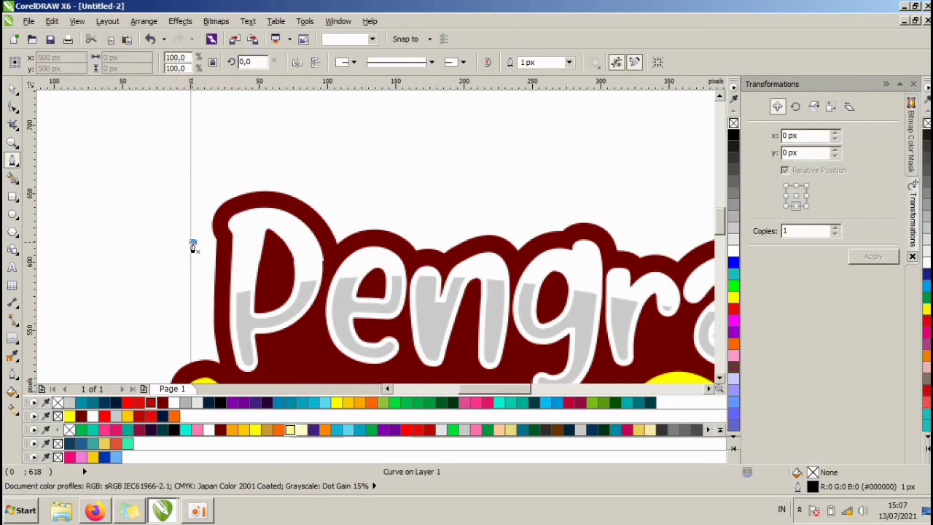
left_click_drag(251, 177, 302, 169)
left_click(312, 178)
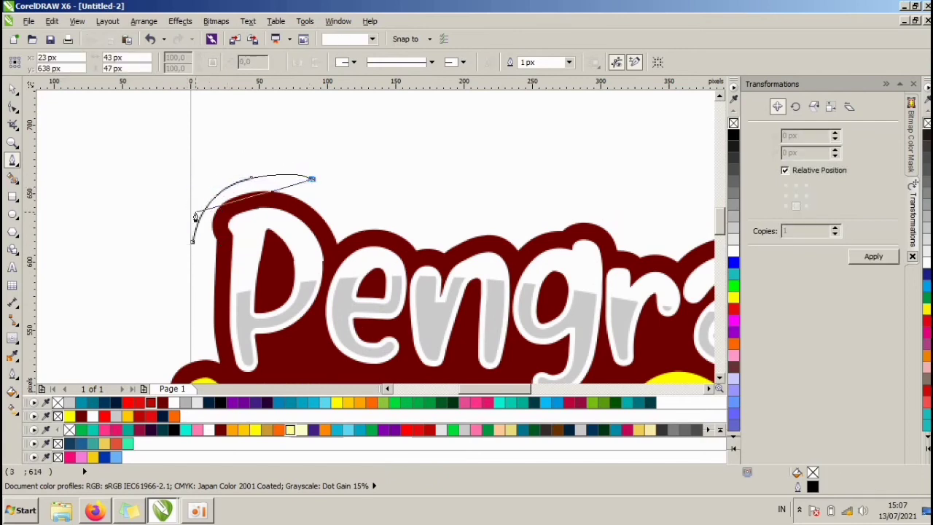
left_click(193, 242)
left_click(193, 240)
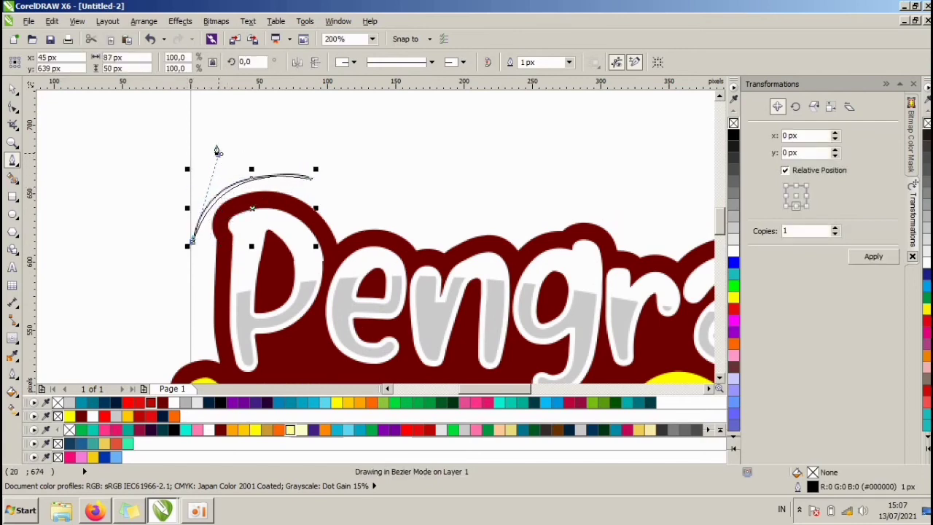
key("Delete")
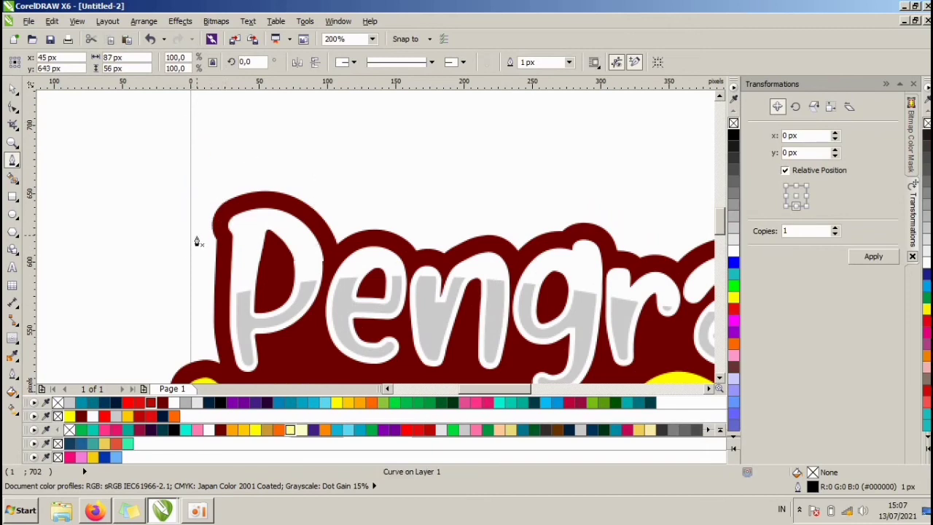
Draw a thin curved crescent, about 68 x 48 px, following the upper-left contour of the letter P's backing
left_click_drag(197, 235, 273, 172)
left_click(290, 176)
left_click_drag(197, 234, 188, 142)
Draw a second, smaller crescent, about 12 x 43 px, just left of the first one beside the letter P
scroll(187, 222, "up", 2)
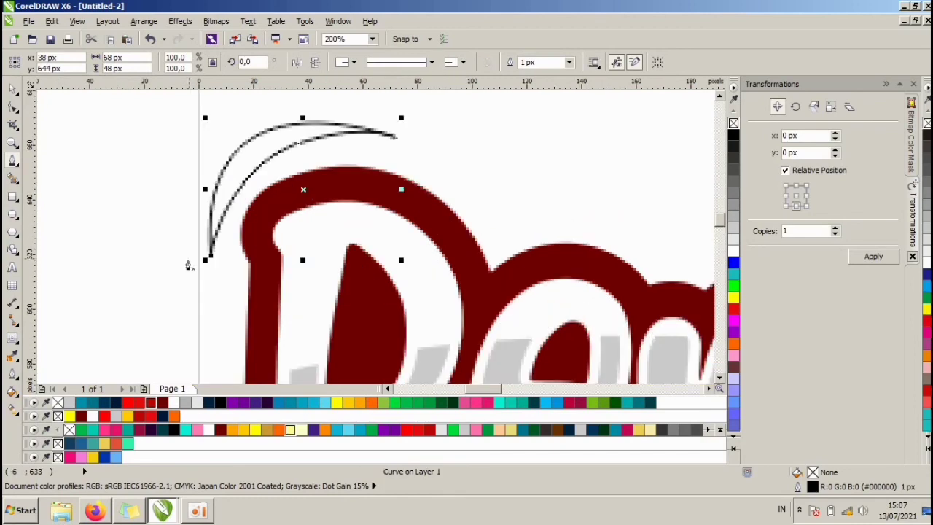
left_click_drag(191, 183, 201, 162)
left_click(205, 149)
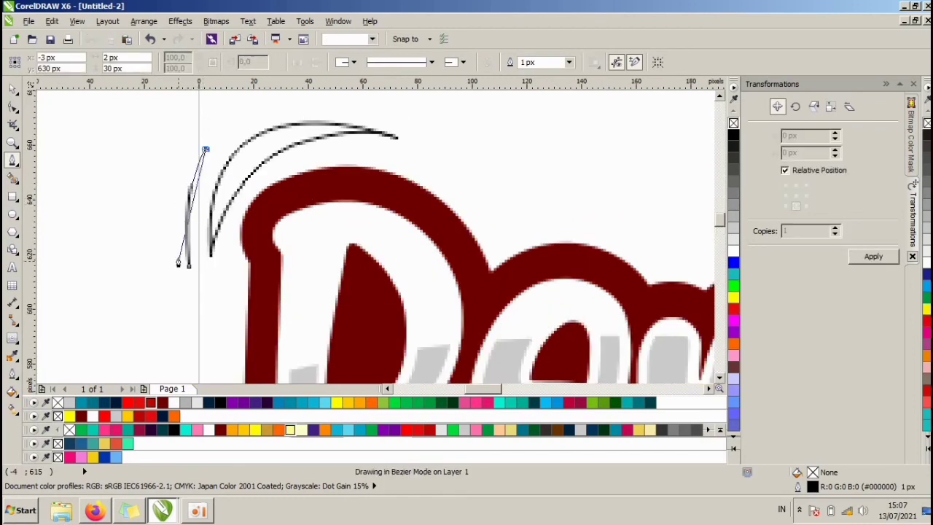
left_click_drag(189, 267, 112, 177)
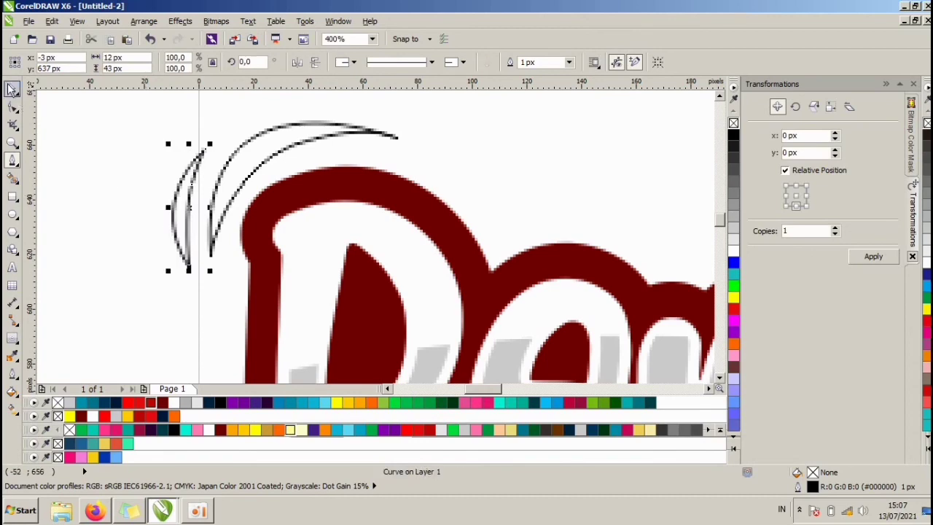
Fill both crescents beside the letter P with dark red (#6E0000) and remove their outlines
left_click(12, 89)
left_click(305, 151, "shift")
scroll(280, 206, "down", 1)
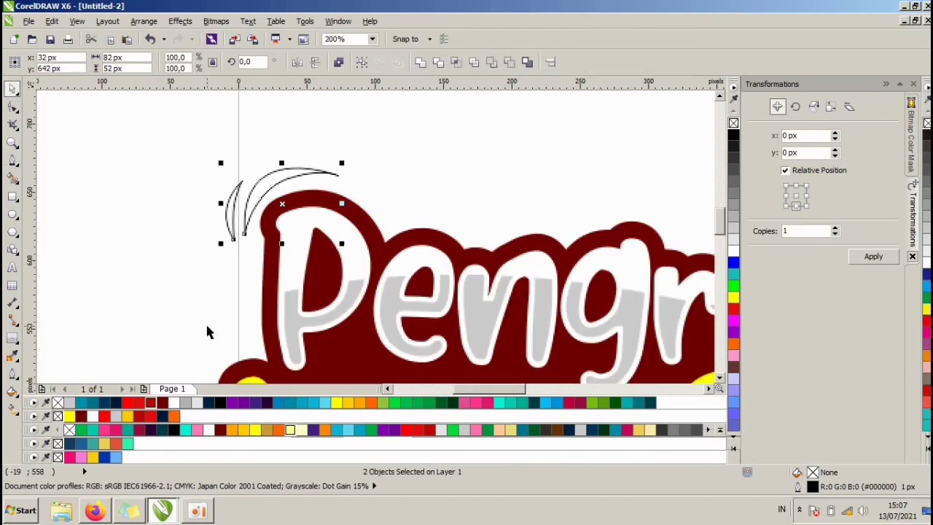
left_click(162, 404)
right_click(733, 123)
left_click(341, 144)
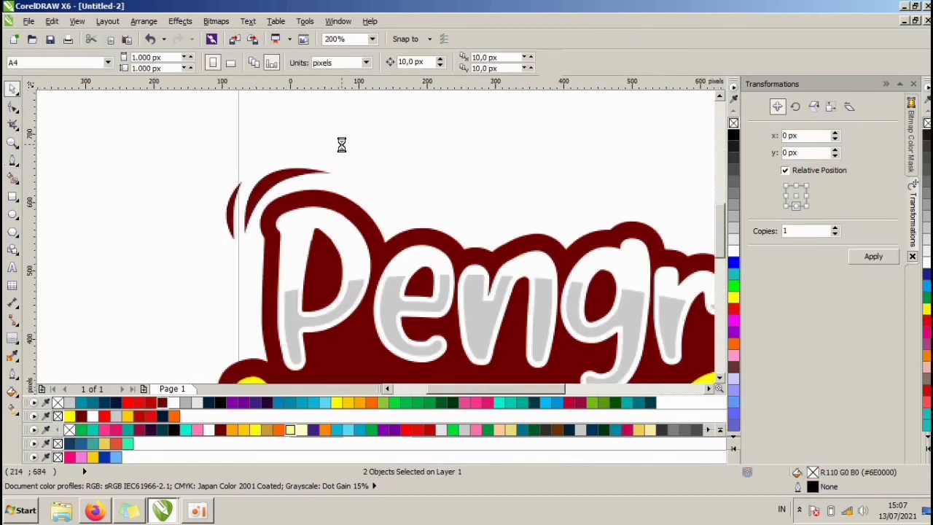
Draw a crescent, about 87 x 65 px, following the lower-right end of the swoosh's backing
scroll(341, 144, "down", 2)
scroll(623, 267, "up", 1)
scroll(587, 257, "up", 1)
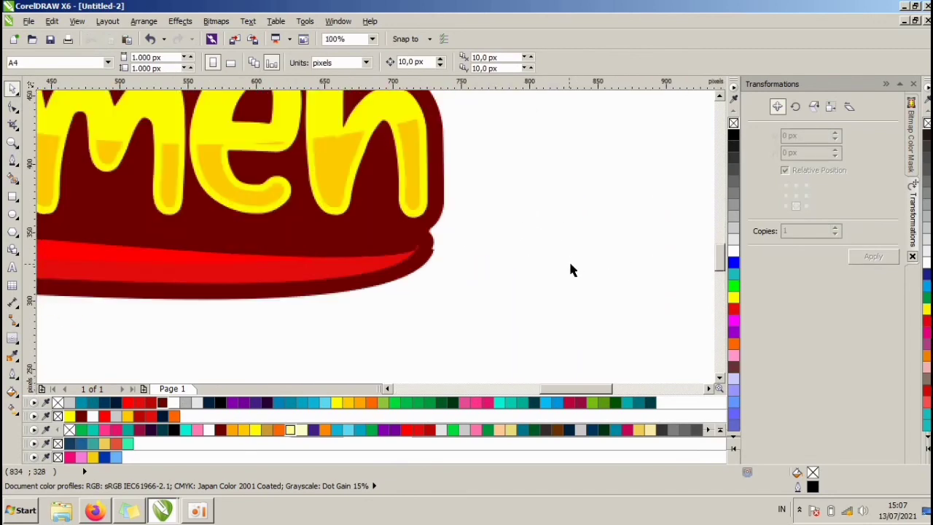
left_click(16, 175)
left_click(458, 220)
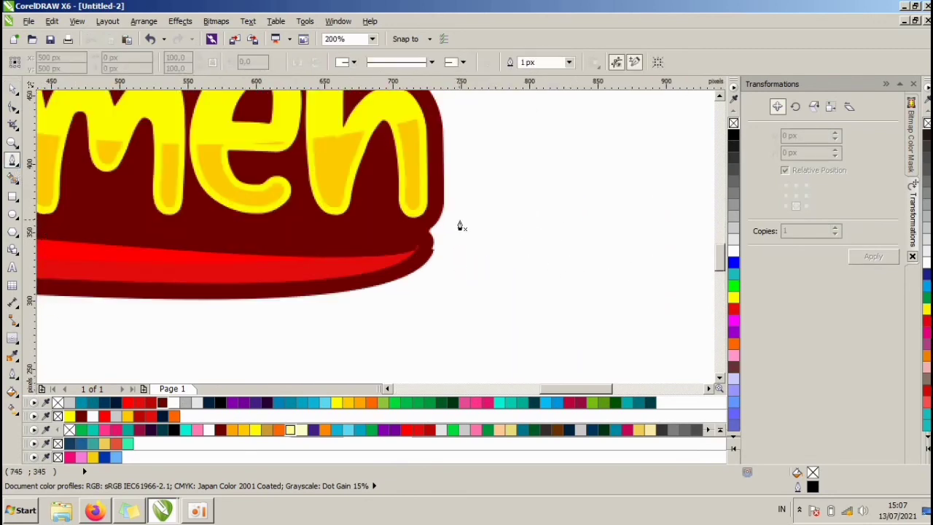
left_click_drag(427, 278, 377, 313)
left_click(343, 309)
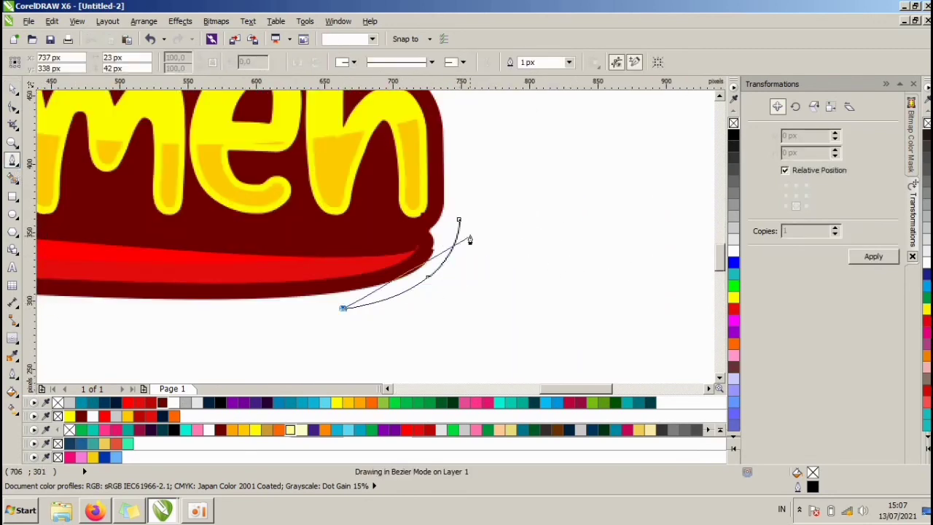
left_click_drag(459, 219, 484, 310)
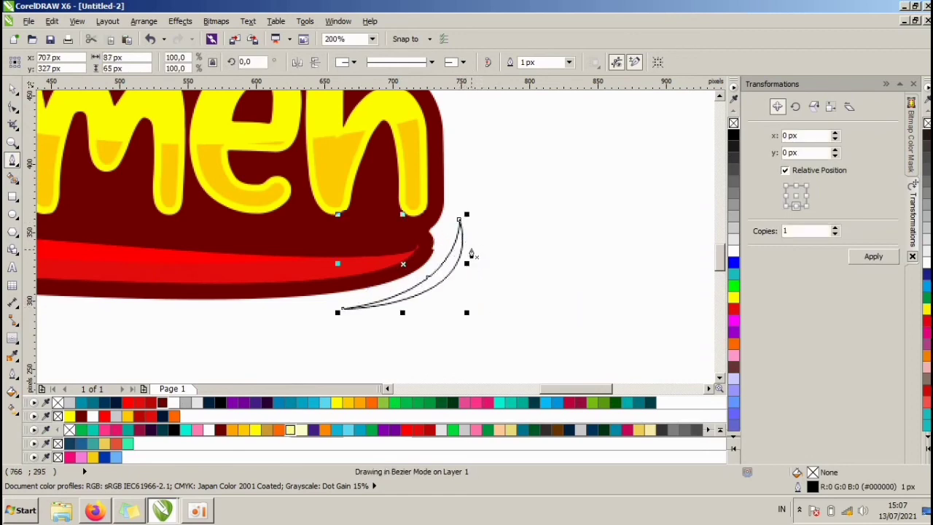
Draw a smaller crescent, about 37 x 42 px, outside the first one at the swoosh's right end
left_click(471, 247)
left_click_drag(453, 280, 439, 298)
left_click(423, 304)
left_click_drag(472, 247, 487, 294)
Fill both crescents at the swoosh's right end with dark red (#6E0000) and remove their outlines
key("space")
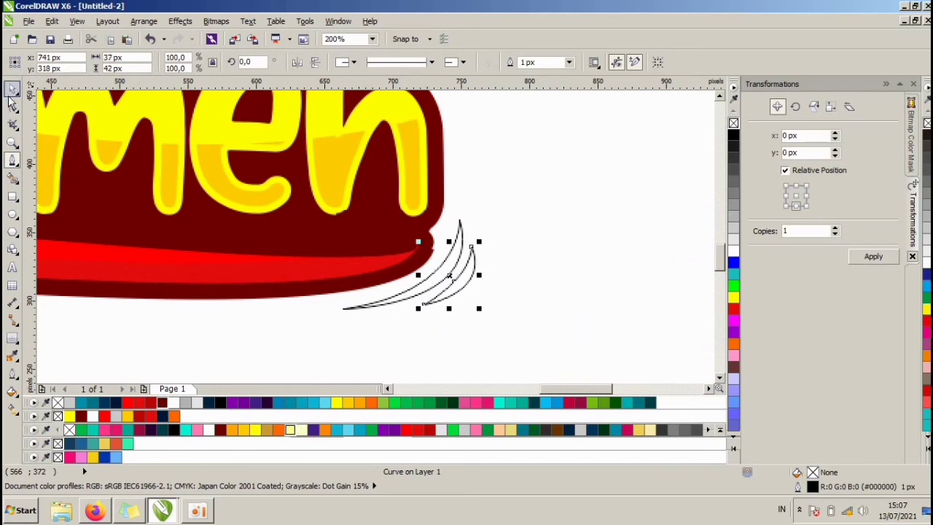
left_click(459, 234, "shift")
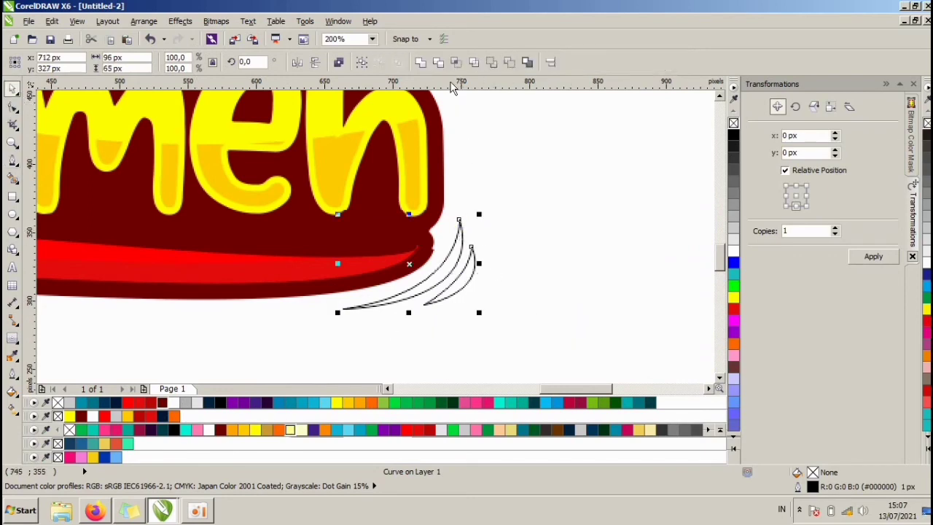
left_click(162, 402)
right_click(733, 122)
left_click(561, 229)
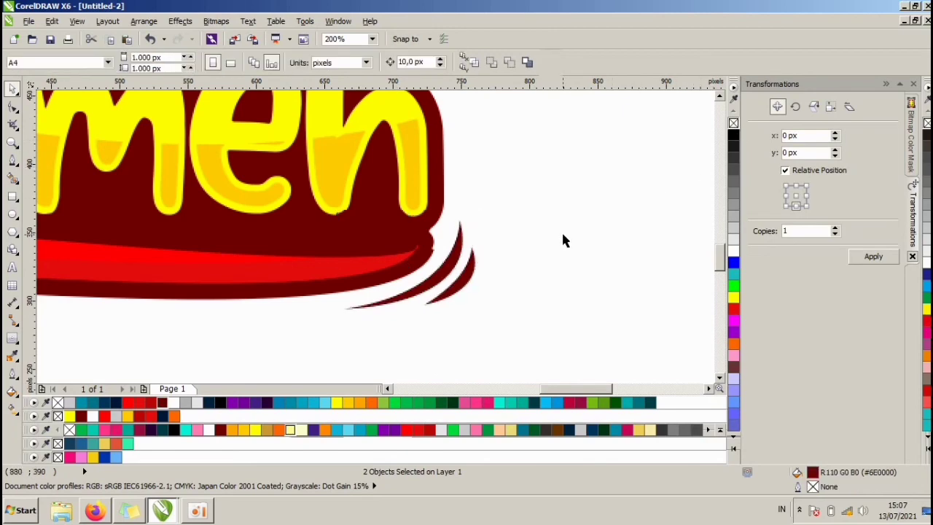
Select all objects of the logo and group them
scroll(526, 239, "down", 1)
scroll(525, 239, "down", 5)
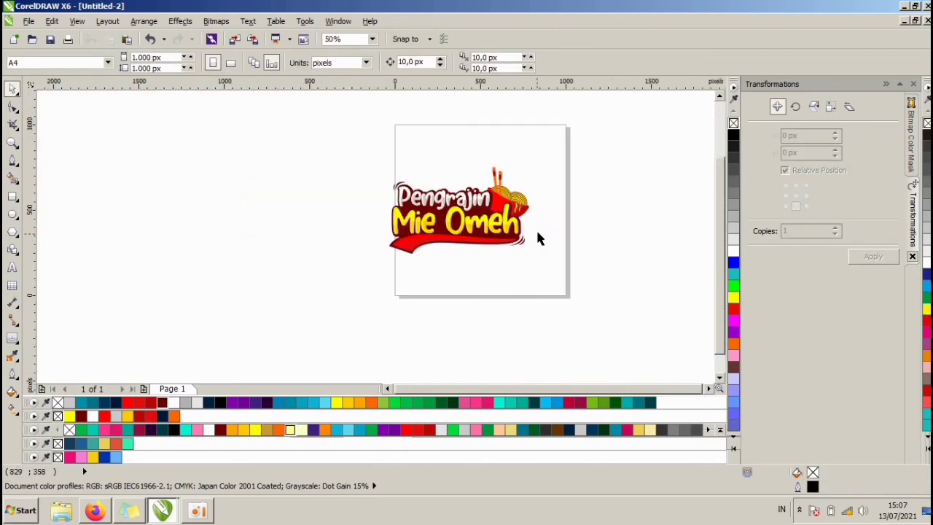
scroll(540, 233, "up", 1)
left_click_drag(559, 324, 200, 121)
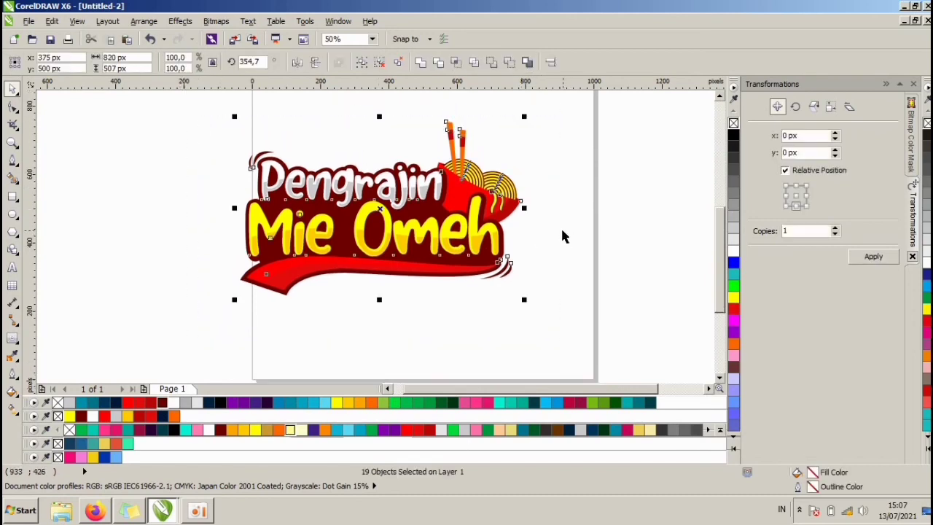
key("ctrl+g")
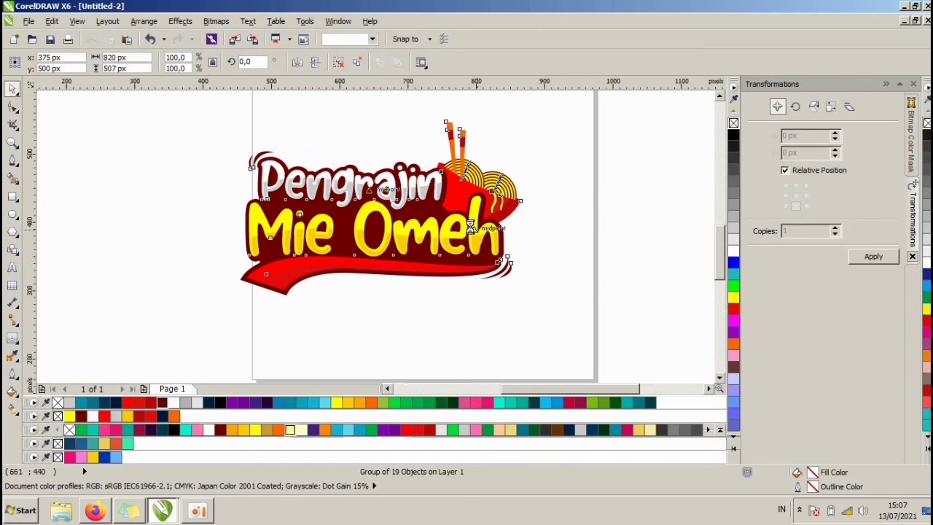
Duplicate the logo group about 4 px right and 15 px down, fill the copy light grey and place it behind as a shadow
scroll(470, 226, "up", 2)
left_click_drag(370, 202, 376, 208)
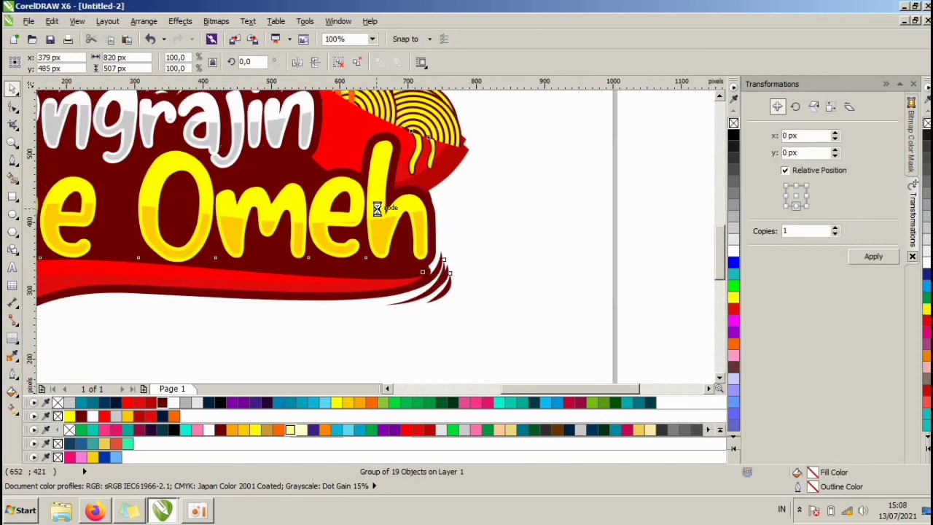
left_click(733, 232)
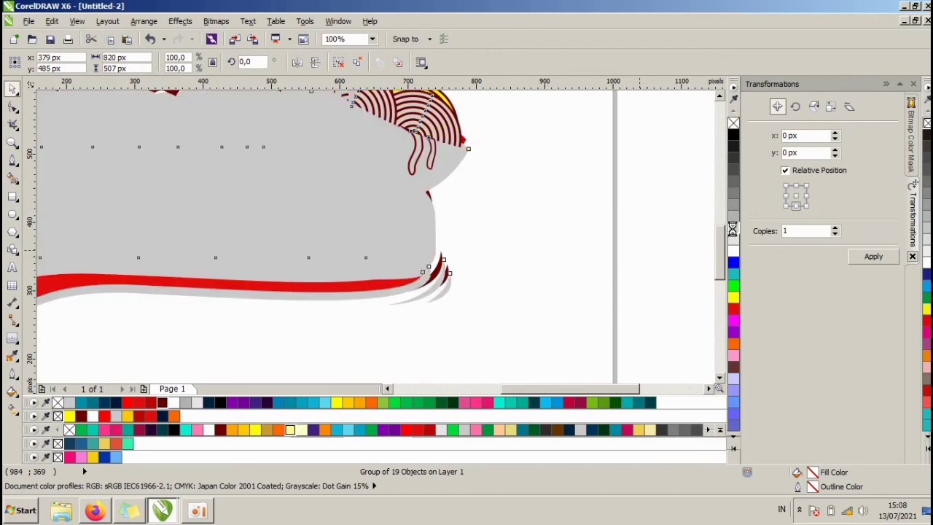
key("ctrl+z")
left_click(528, 216)
Select the logo together with its grey shadow and move both about 100 px right, fully onto the page
scroll(528, 216, "down", 2)
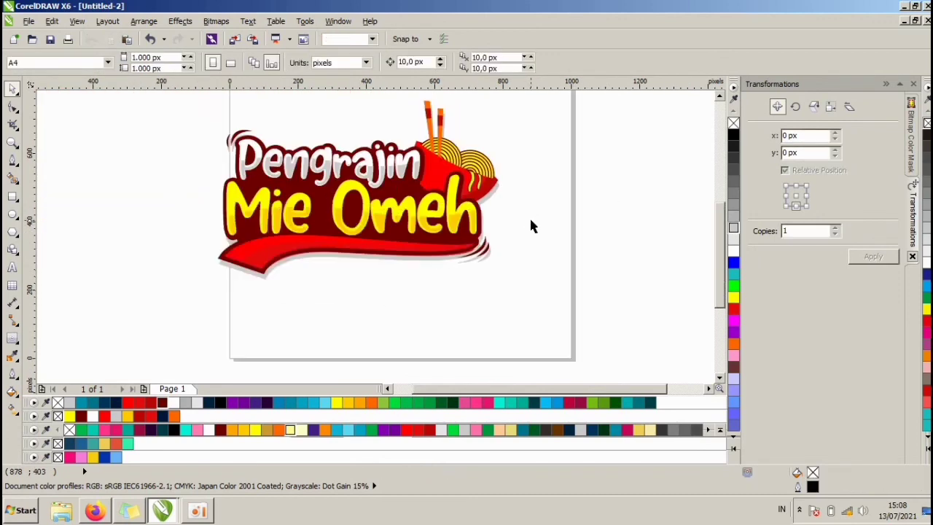
left_click_drag(552, 326, 195, 111)
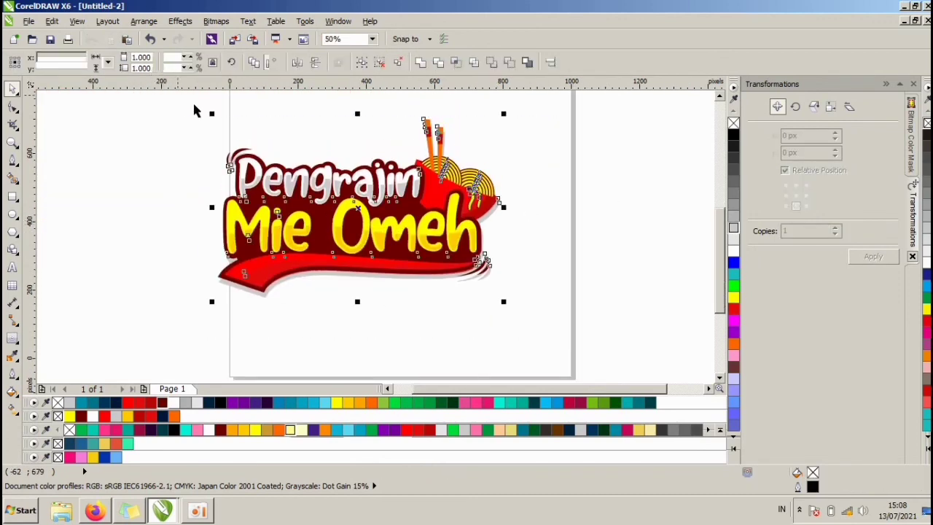
left_click_drag(405, 212, 440, 210)
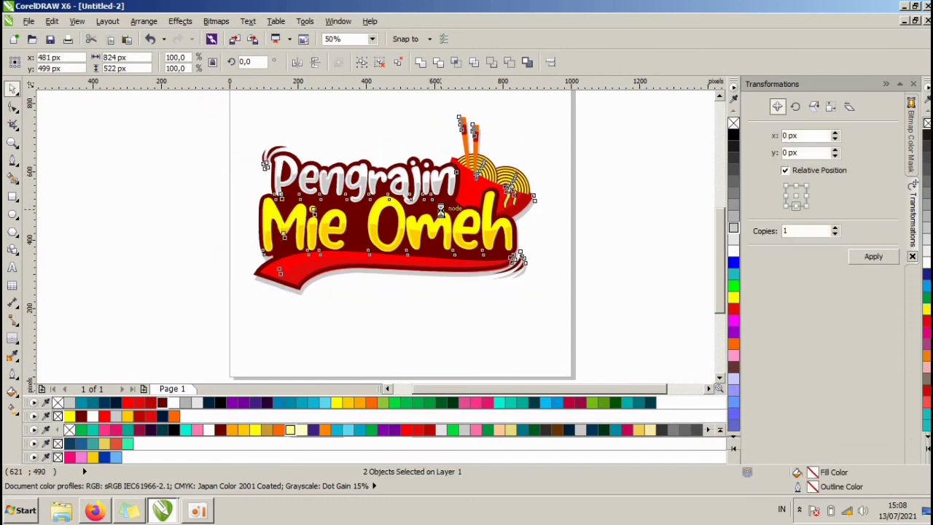
key("Escape")
Move the logo and its shadow about 15 px right and 7 px down, closer to the page centre, and deselect them
scroll(388, 237, "down", 3)
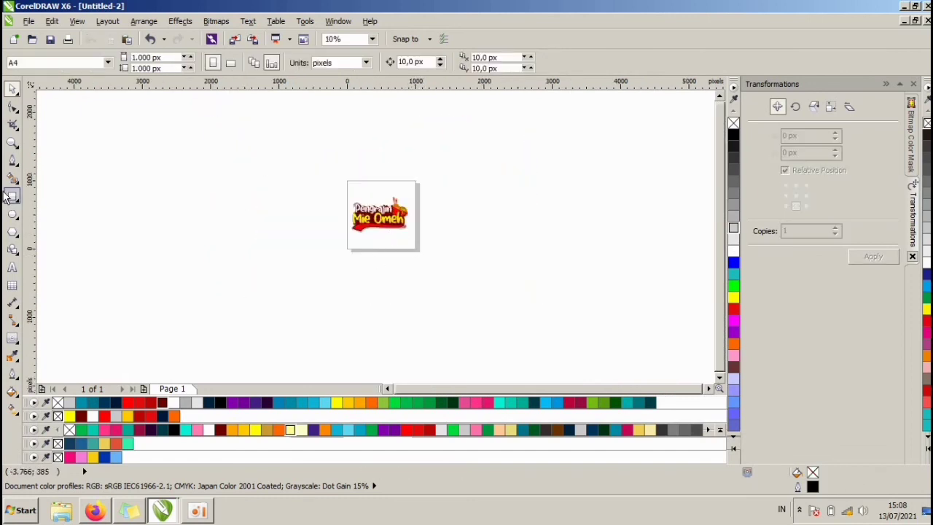
left_click(11, 144)
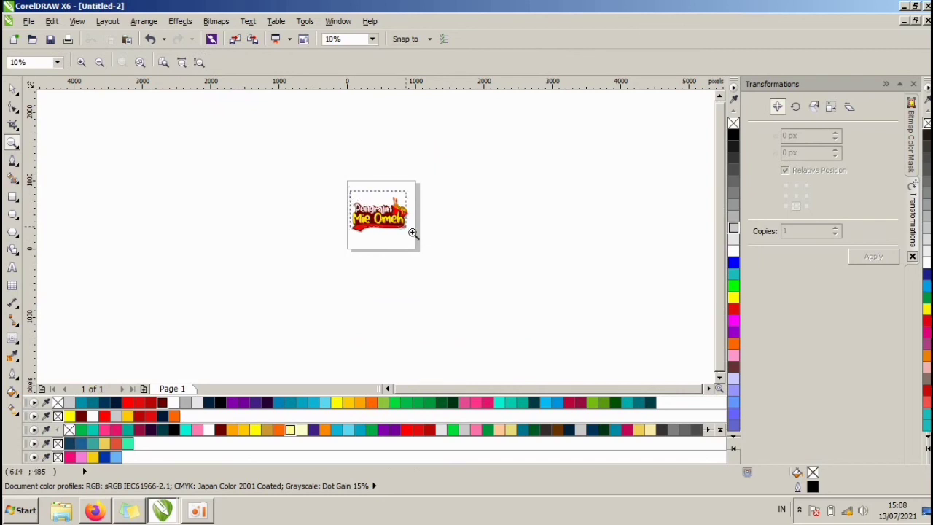
left_click_drag(413, 233, 417, 239)
left_click(12, 90)
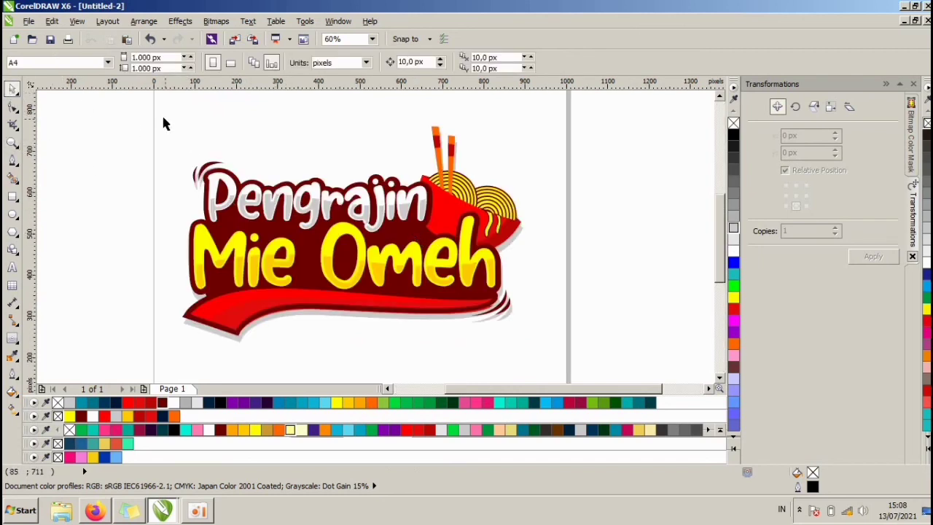
left_click_drag(144, 105, 569, 350)
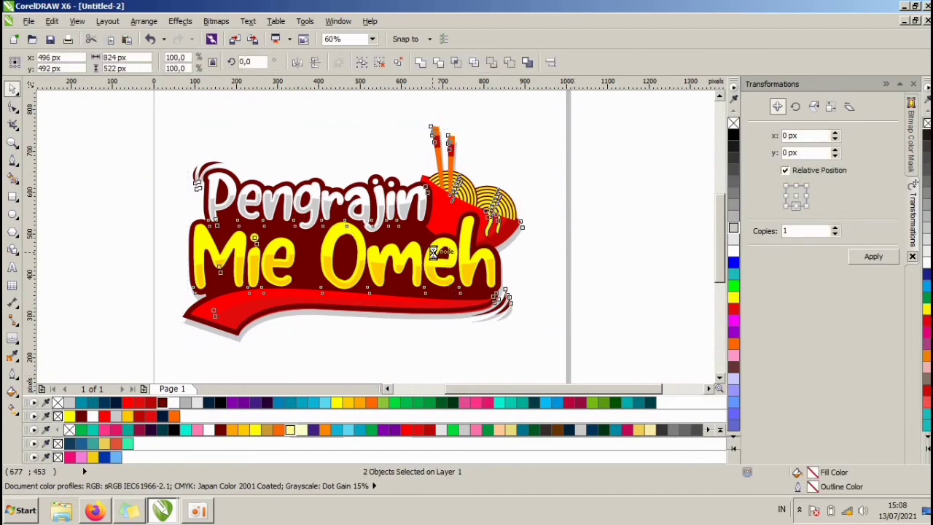
left_click(590, 238)
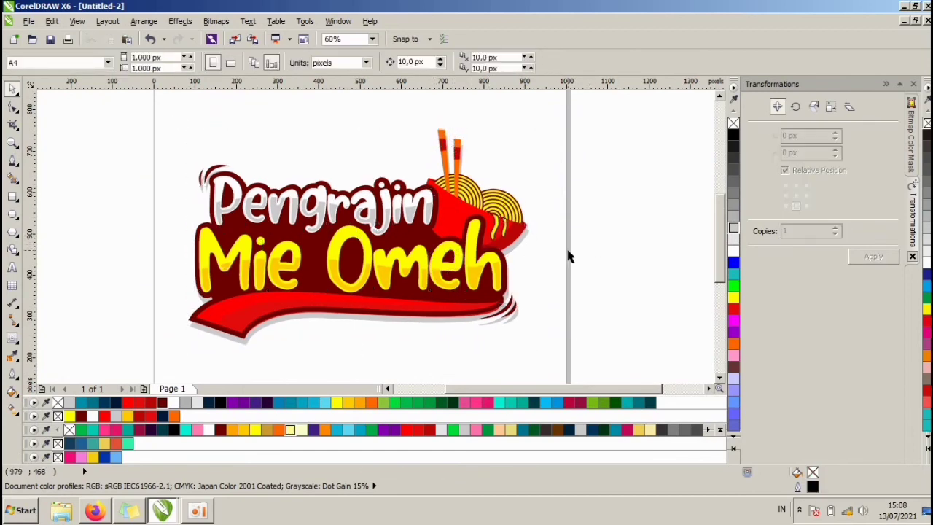
key("super")
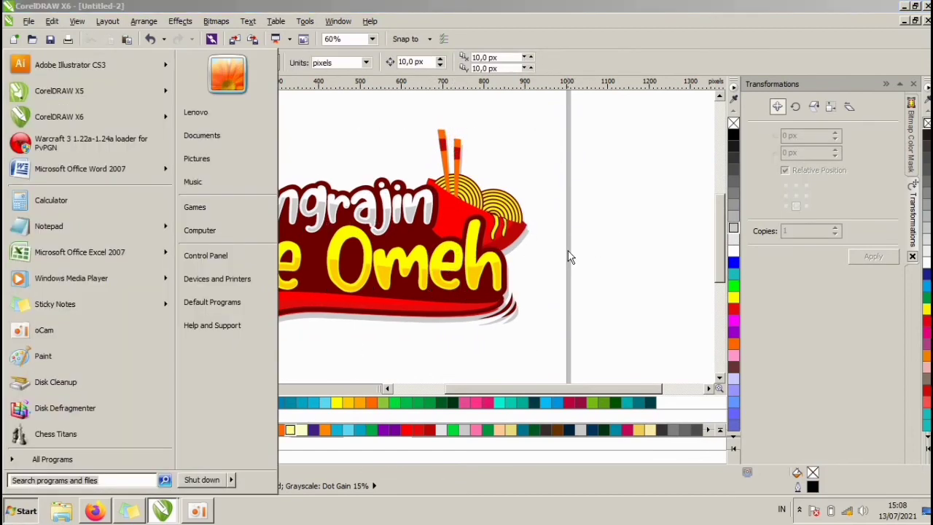
key("super")
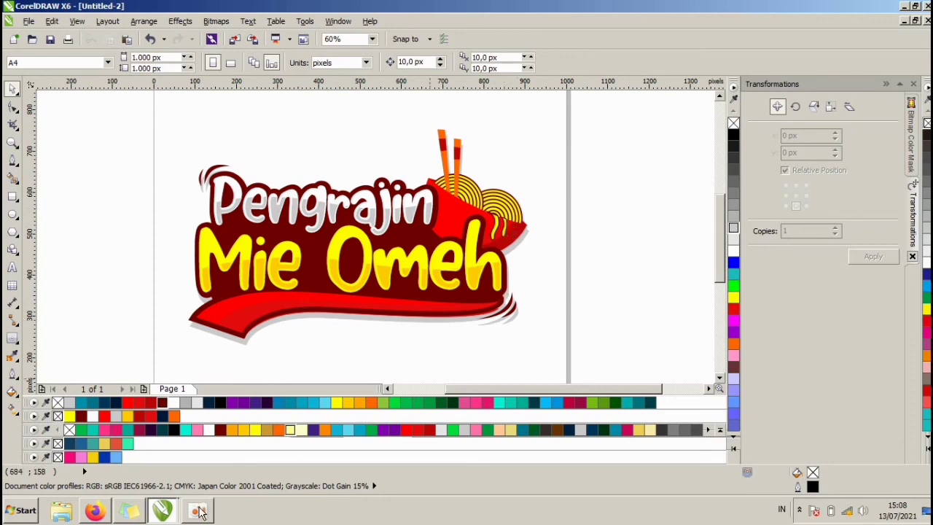
mouse_move(201, 513)
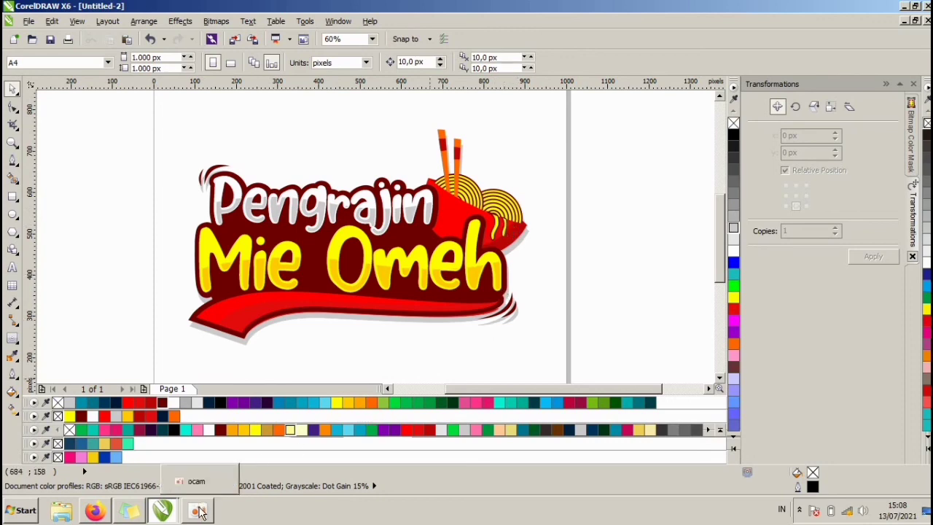
left_click(201, 512)
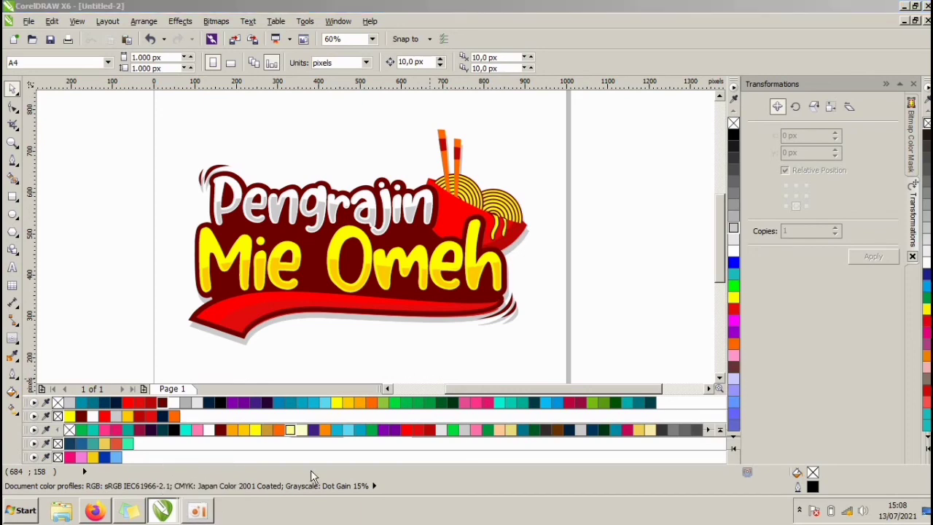